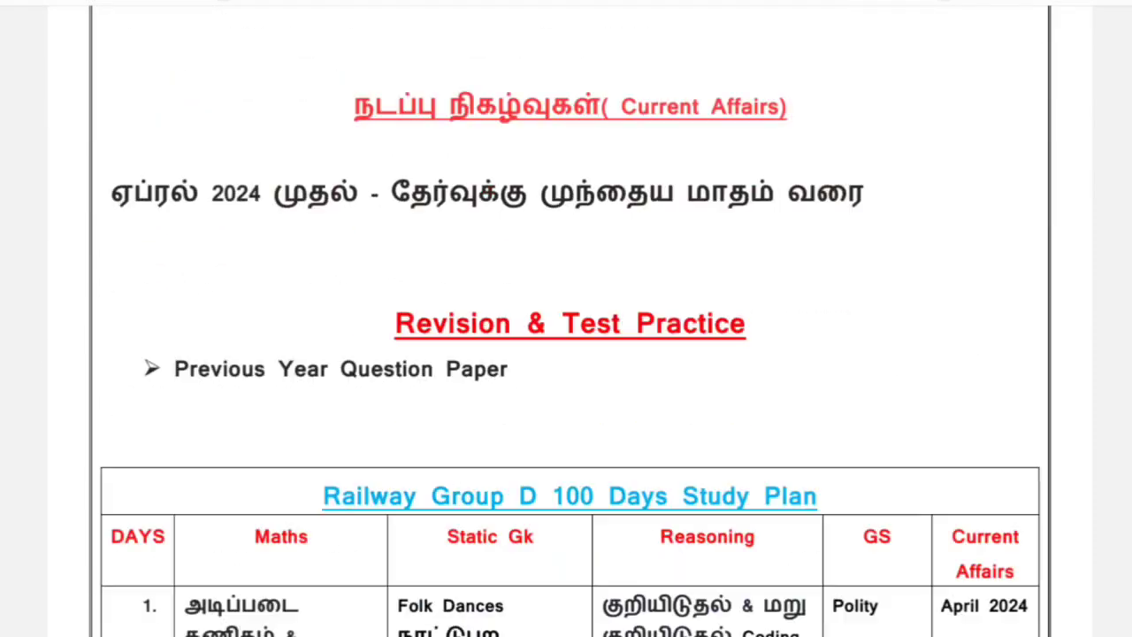
Circle 100 and day 1 in the Railway Group D study plan and underline the column headings from Maths to Current Affairs.
scroll(588, 53, up, 5)
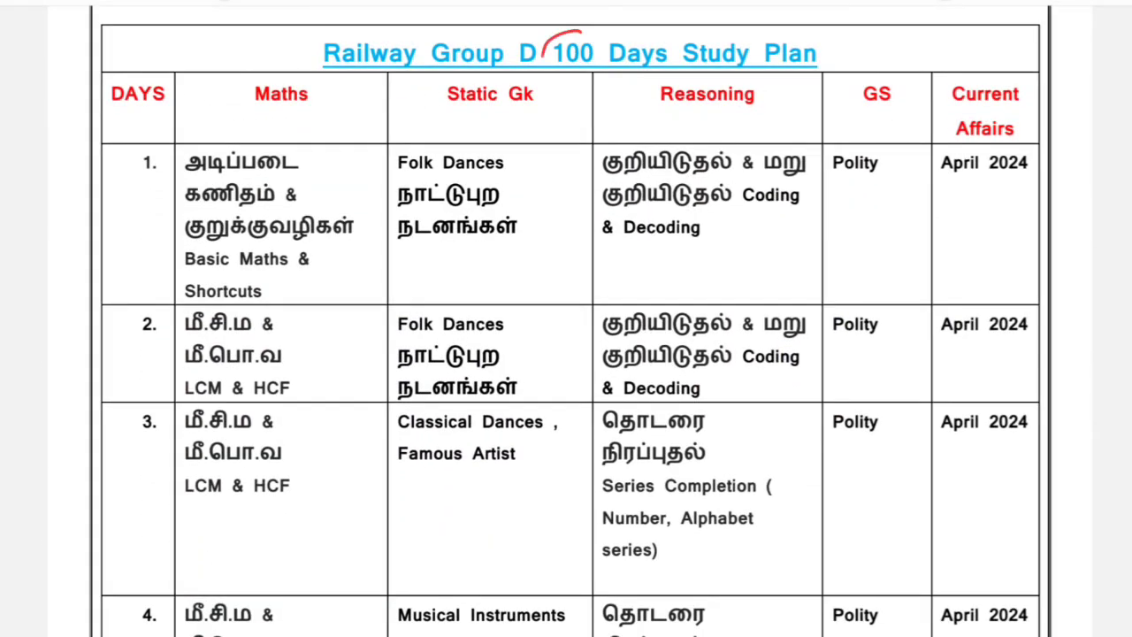
drag(543, 46, 577, 29)
mouse_move(144, 145)
mouse_down()
mouse_move(124, 163)
mouse_move(164, 156)
mouse_up()
mouse_move(256, 116)
mouse_down()
mouse_move(327, 113)
mouse_move(352, 170)
mouse_move(364, 154)
mouse_up()
drag(451, 118, 529, 113)
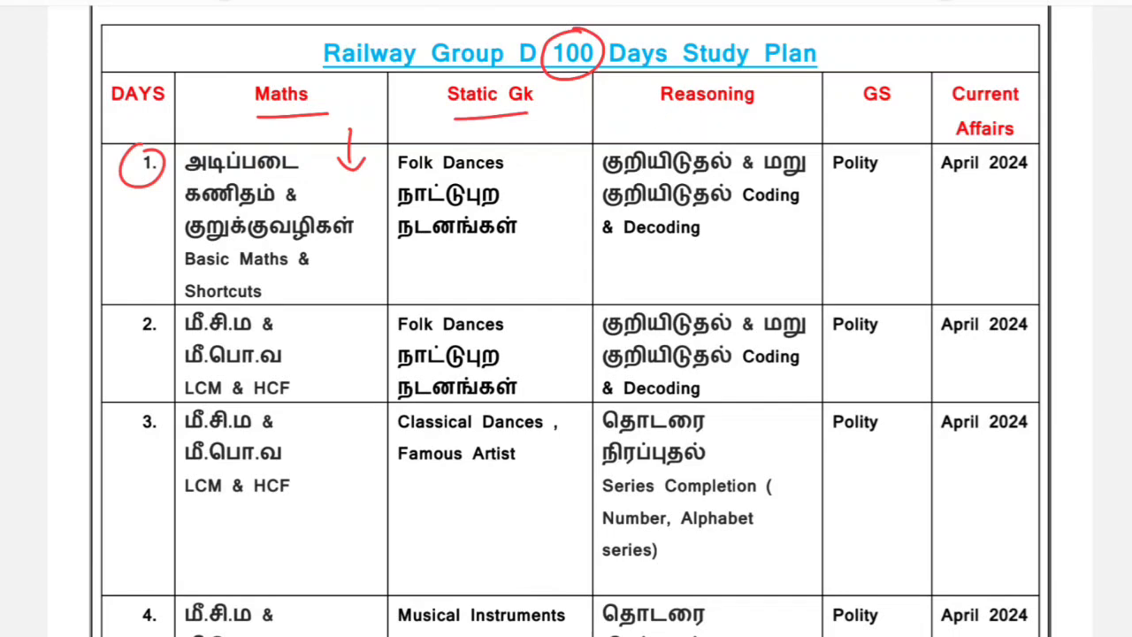
drag(661, 116, 754, 113)
drag(854, 116, 1015, 104)
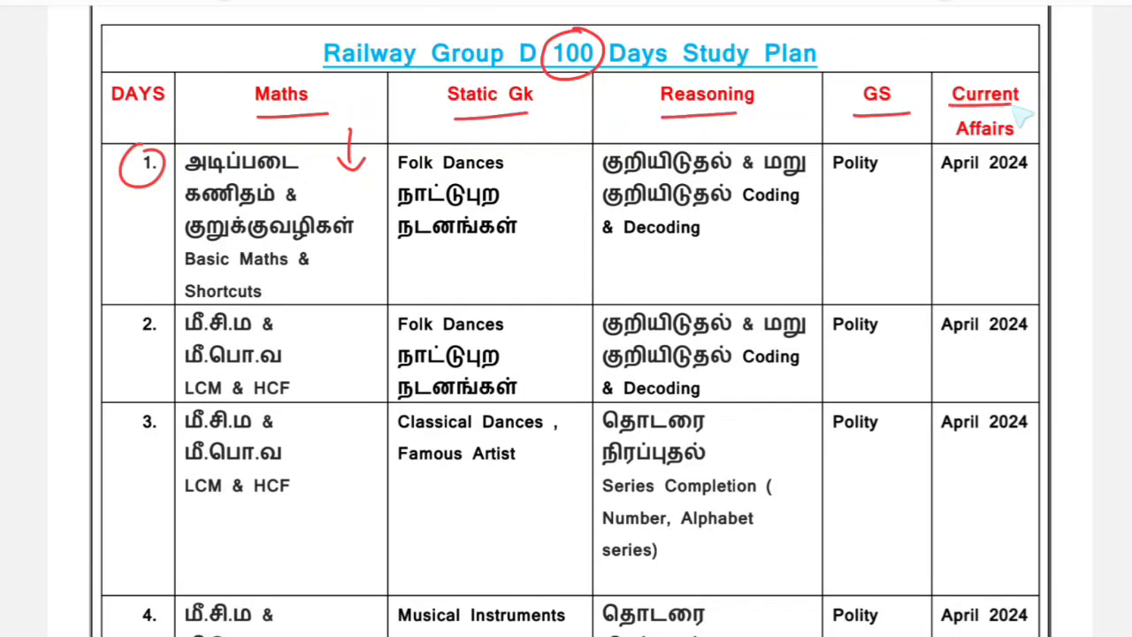
drag(950, 187, 1017, 183)
Circle and tick the highlighted WhatsApp number in the Railway Batch joining instructions.
scroll(566, 354, down, 10)
scroll(566, 354, up, 2)
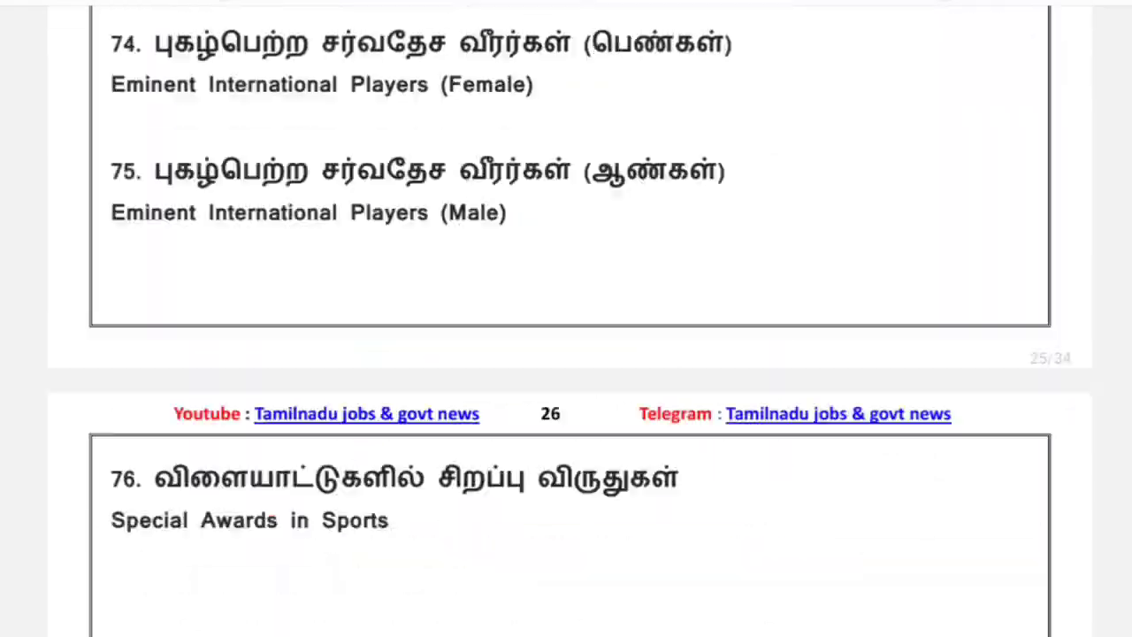
scroll(566, 354, up, 15)
scroll(566, 354, up, 20)
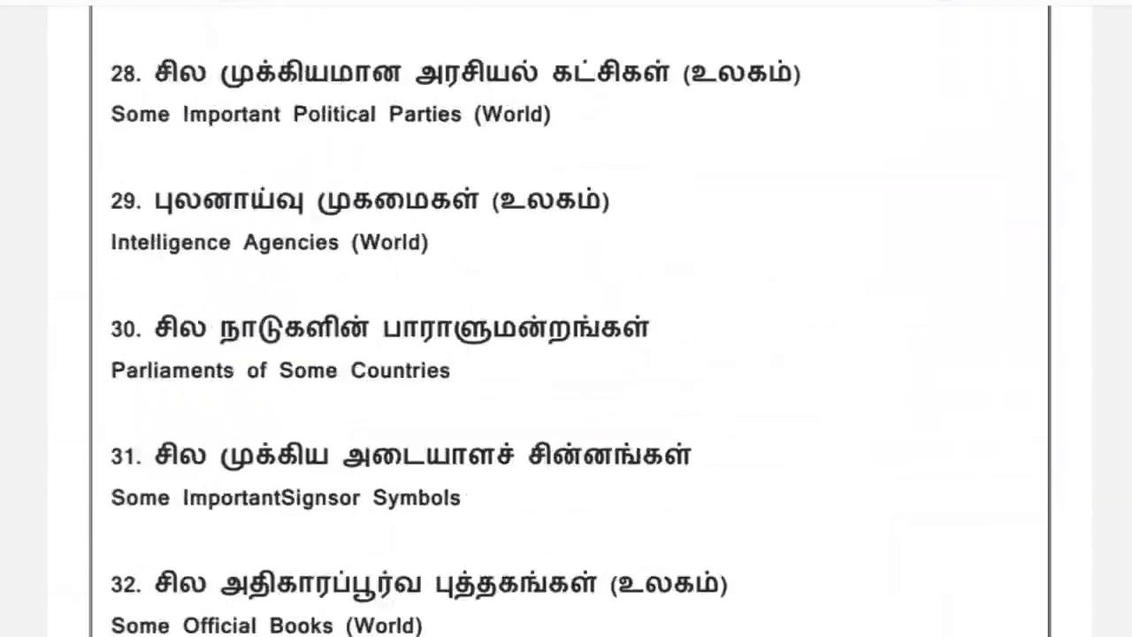
scroll(566, 354, up, 20)
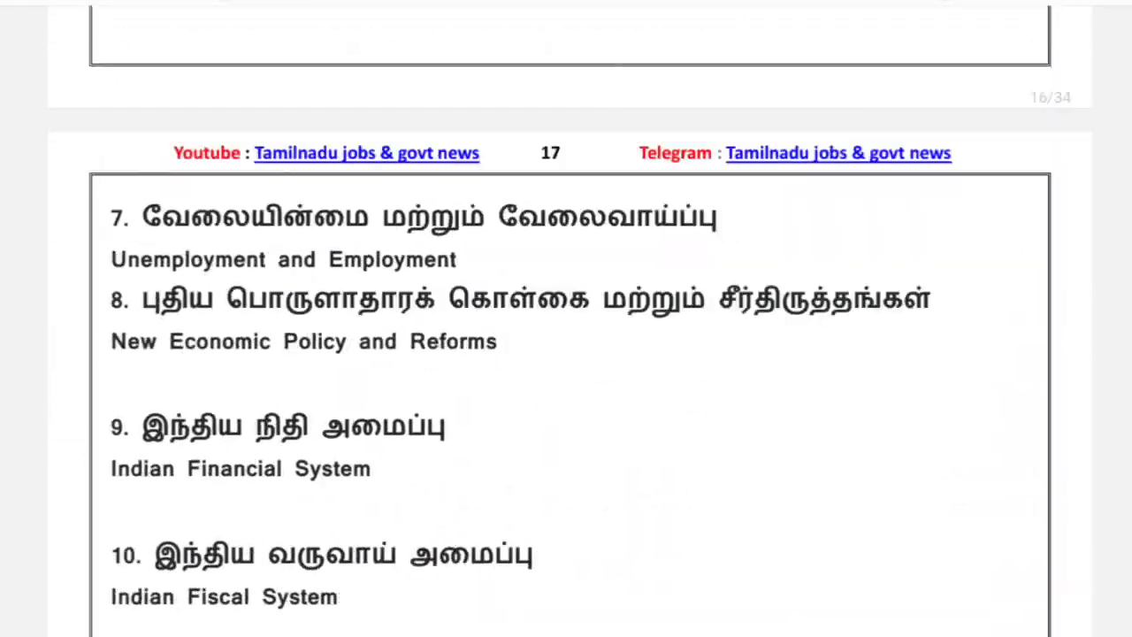
scroll(566, 354, up, 8)
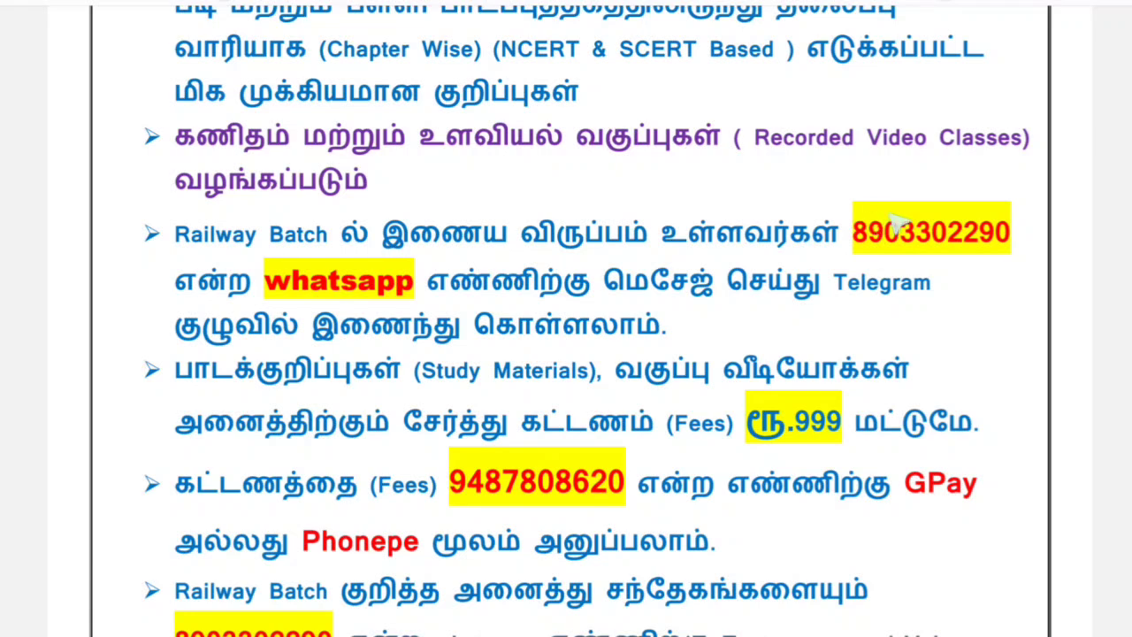
mouse_move(893, 214)
mouse_down()
mouse_move(881, 205)
mouse_move(925, 260)
mouse_move(1029, 228)
mouse_move(895, 202)
mouse_move(920, 165)
mouse_up()
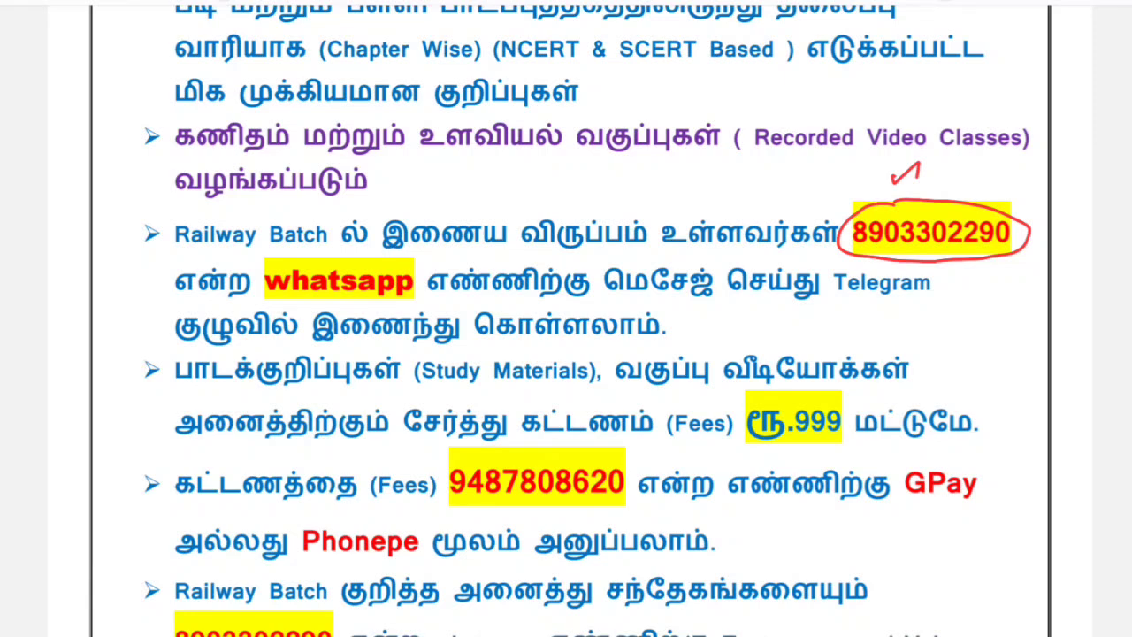
Circle and tick the fee payment number, underline GPay and Phonepe, and link the payment number to Telegram with an arrow.
scroll(589, 322, down, 2)
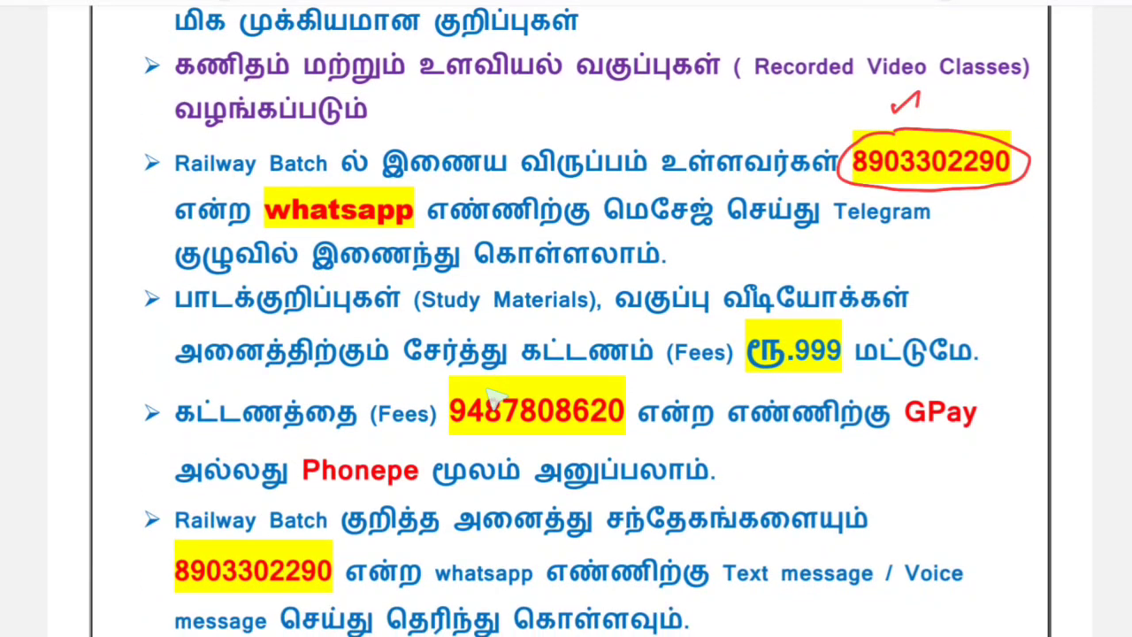
mouse_move(487, 387)
mouse_down()
mouse_move(416, 430)
mouse_move(669, 416)
mouse_move(460, 382)
mouse_up()
drag(550, 370, 578, 353)
drag(907, 432, 973, 428)
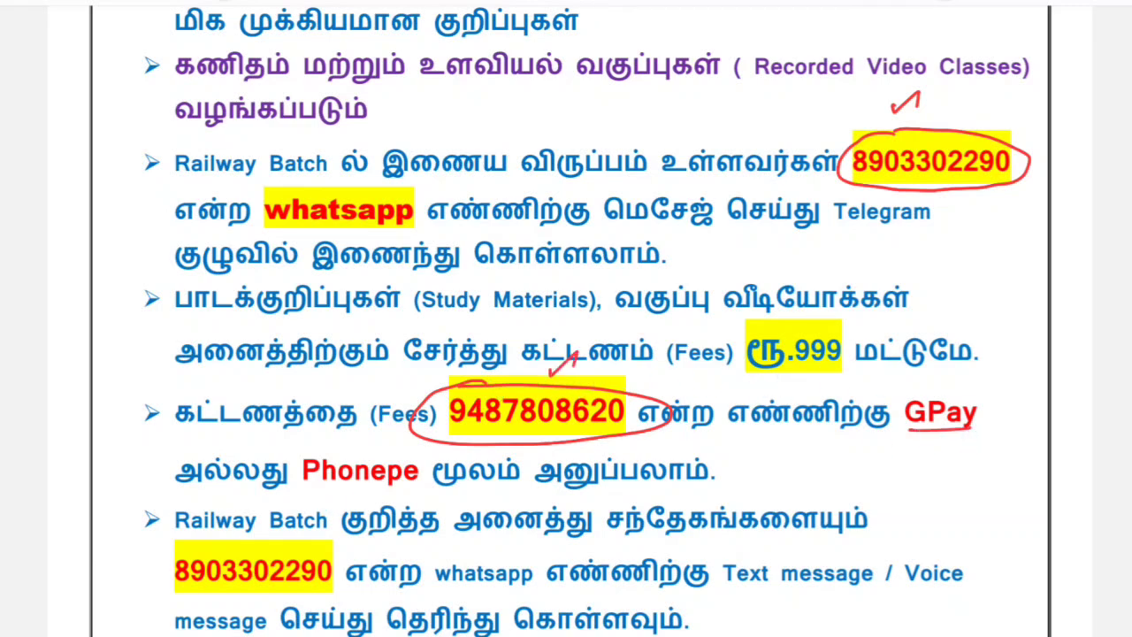
drag(304, 492, 417, 485)
drag(646, 373, 865, 209)
drag(865, 210, 859, 235)
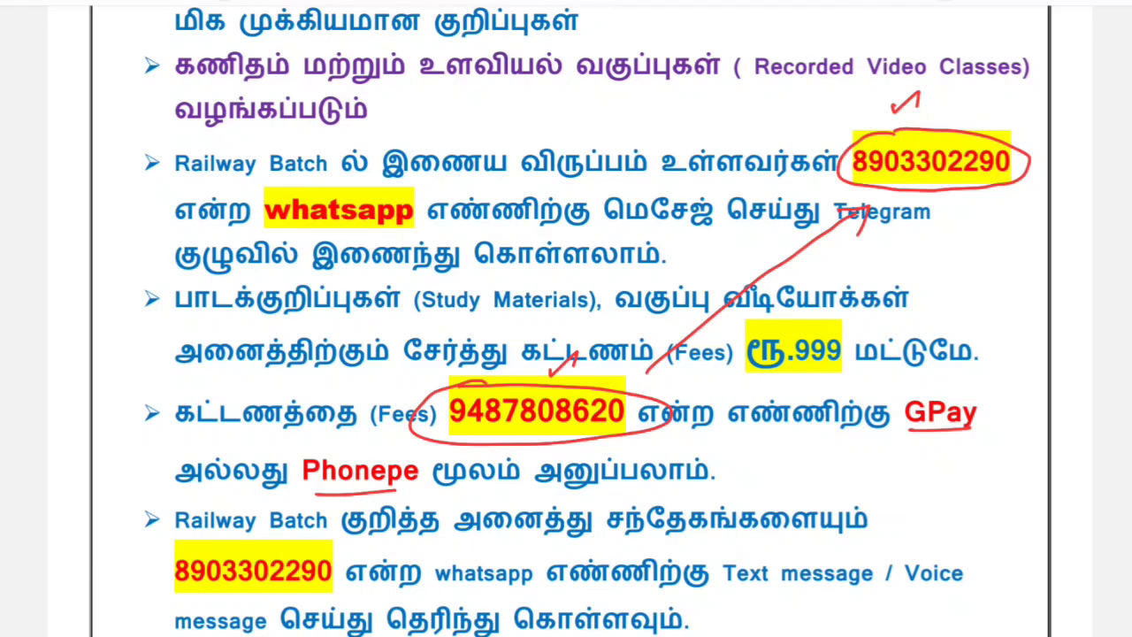
Circle and tick the highlighted WhatsApp number given for Railway Batch doubts.
scroll(567, 318, down, 3)
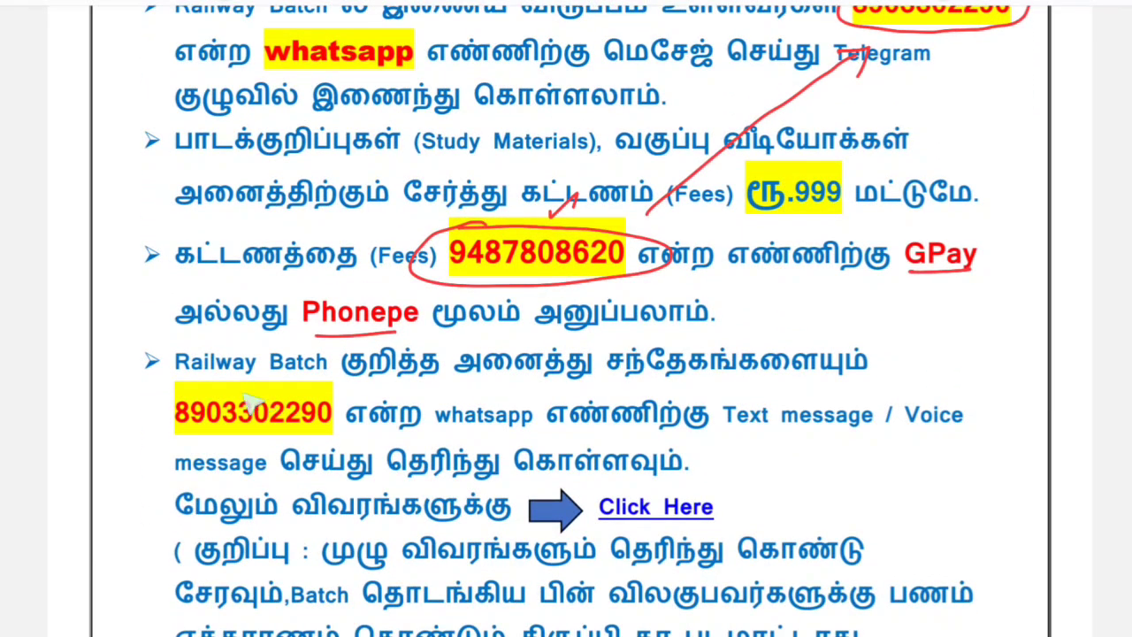
mouse_move(239, 389)
mouse_down()
mouse_move(152, 409)
mouse_move(380, 418)
mouse_move(202, 389)
mouse_up()
drag(341, 379, 372, 360)
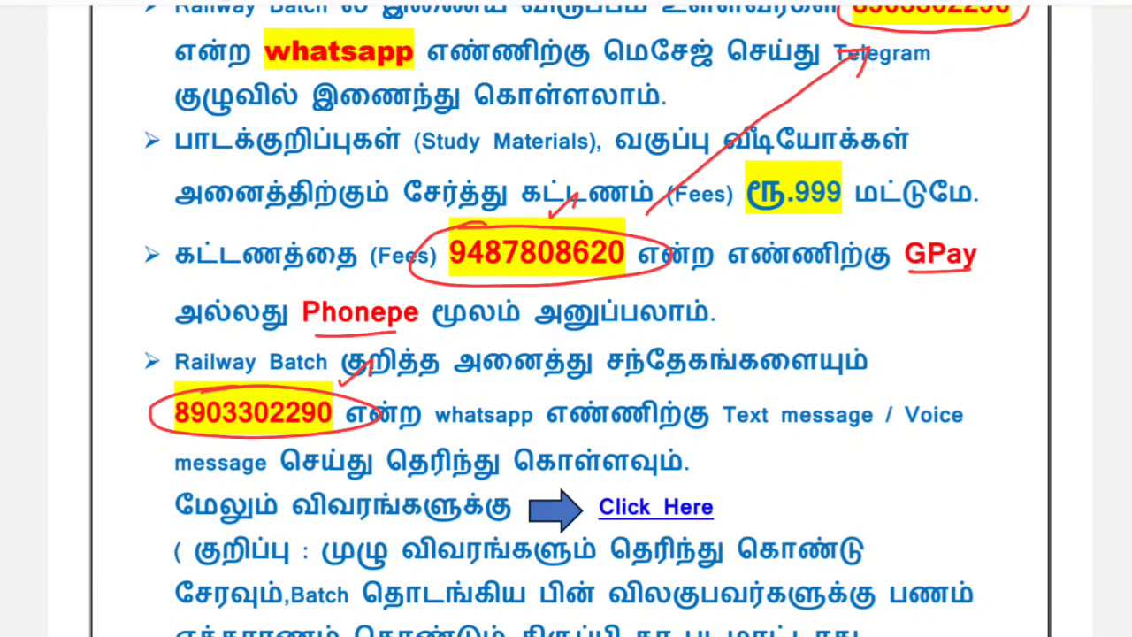
scroll(566, 319, down, 3)
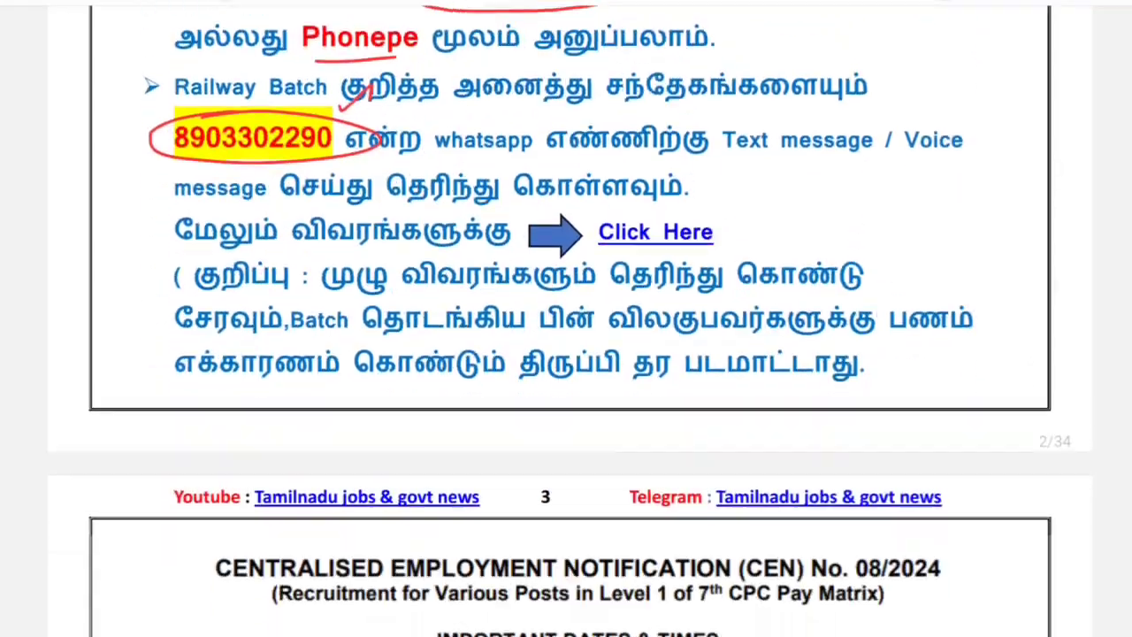
scroll(566, 318, up, 10)
scroll(567, 319, up, 15)
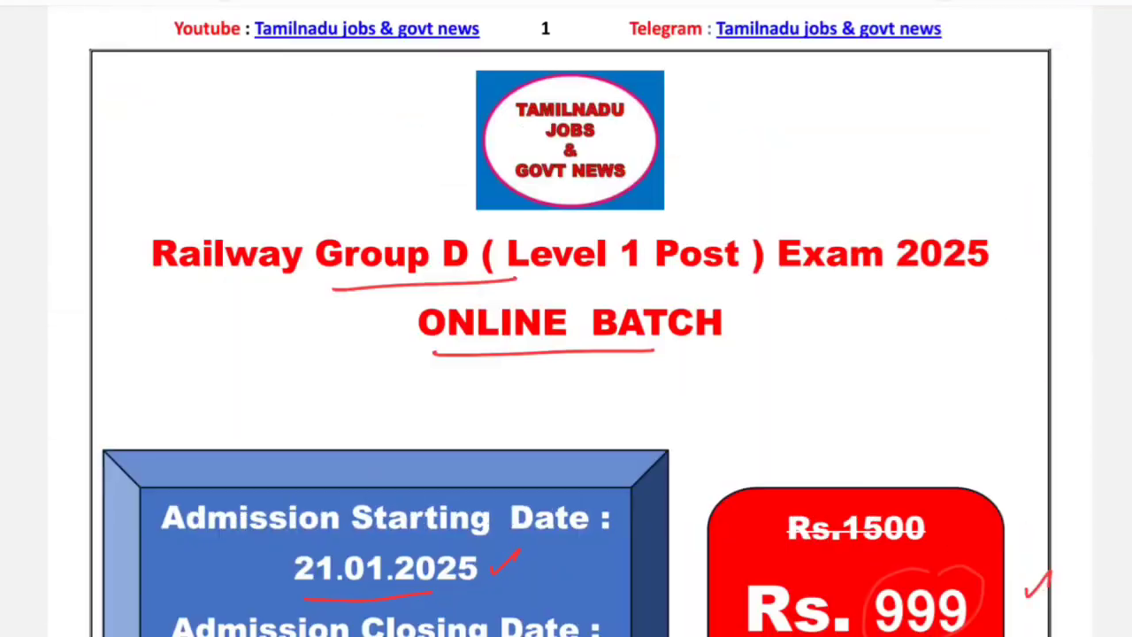
scroll(566, 319, down, 15)
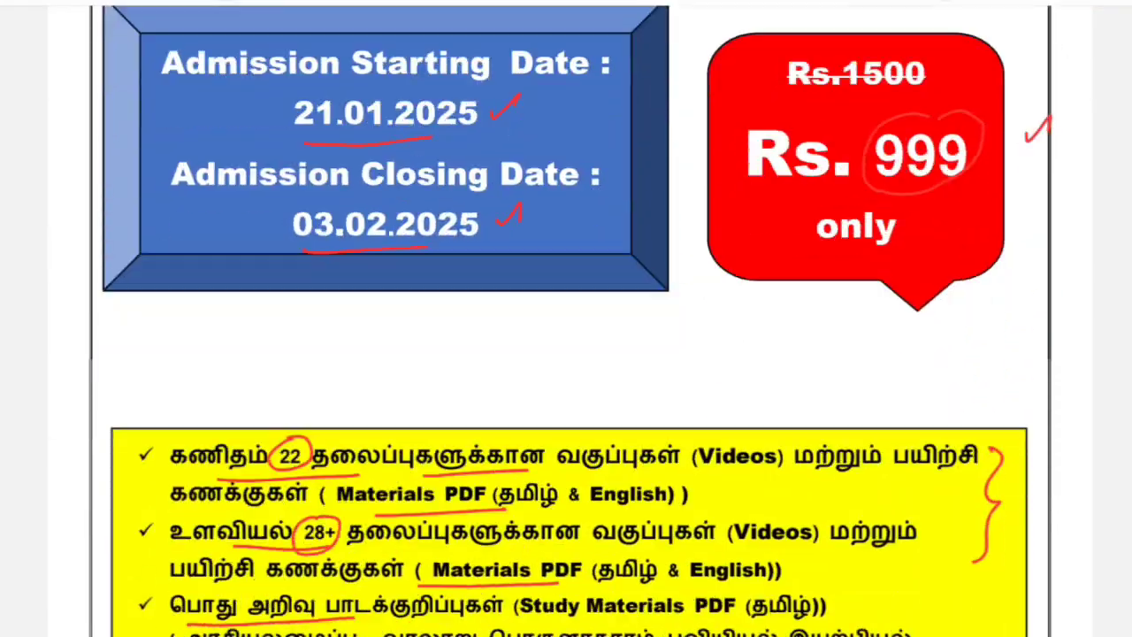
scroll(566, 318, down, 5)
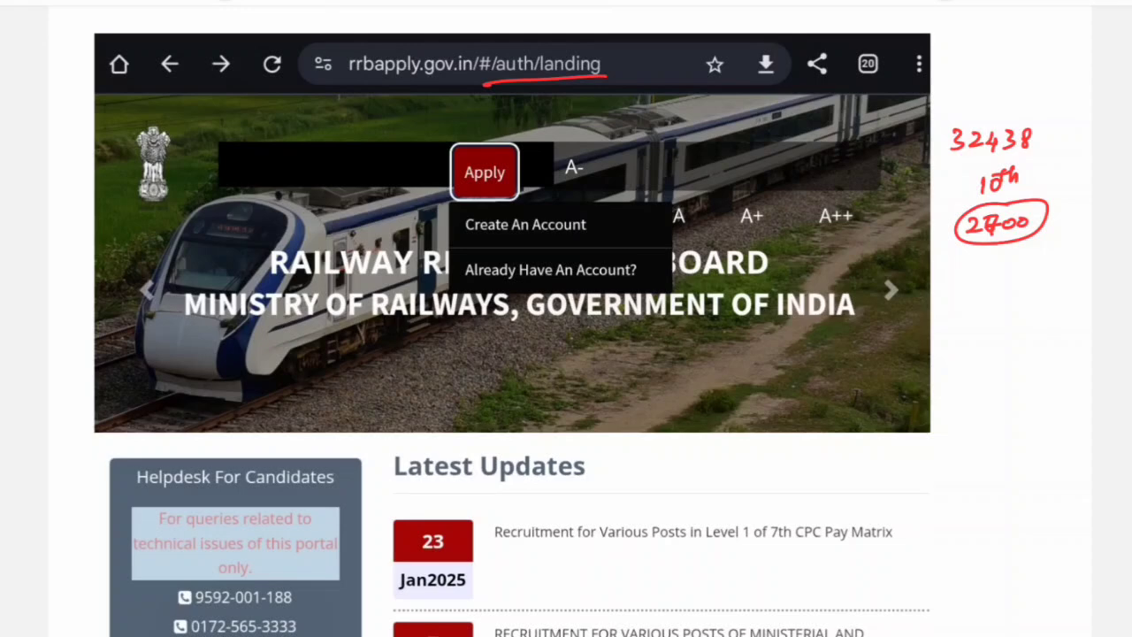
On the RRB landing page image, mark the rrbapply.gov.in address and Apply, and circle Create An Account and Already Have An Account?
mouse_move(350, 81)
mouse_down()
mouse_move(464, 79)
mouse_move(474, 34)
mouse_up()
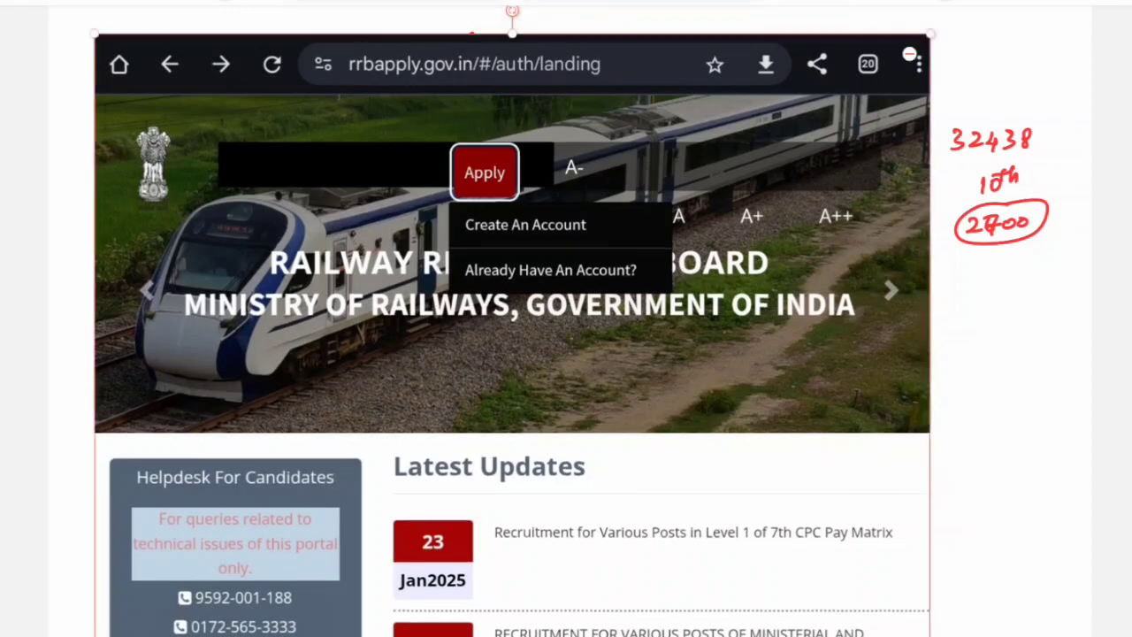
drag(501, 131, 523, 114)
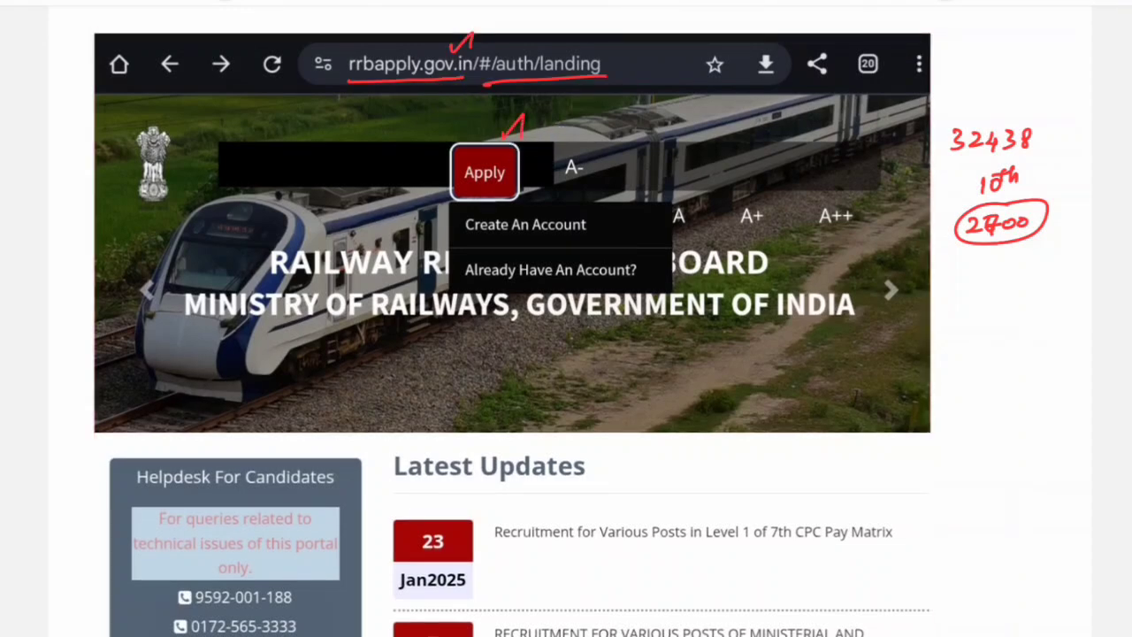
drag(467, 238, 562, 235)
drag(478, 289, 635, 287)
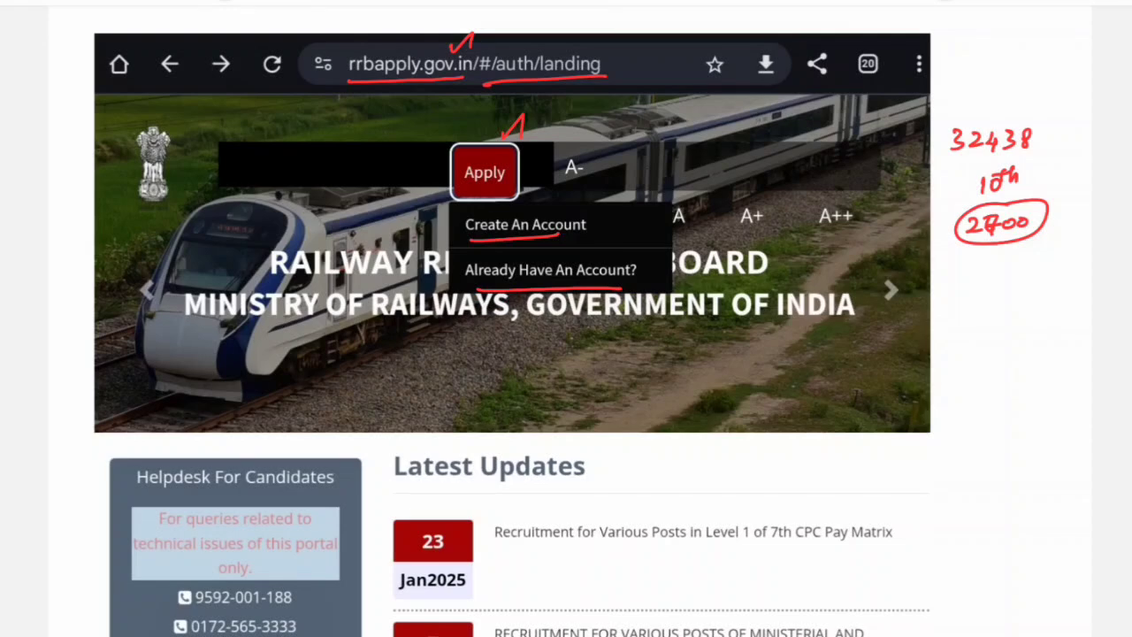
mouse_move(584, 239)
mouse_down()
mouse_move(609, 223)
mouse_move(598, 212)
mouse_up()
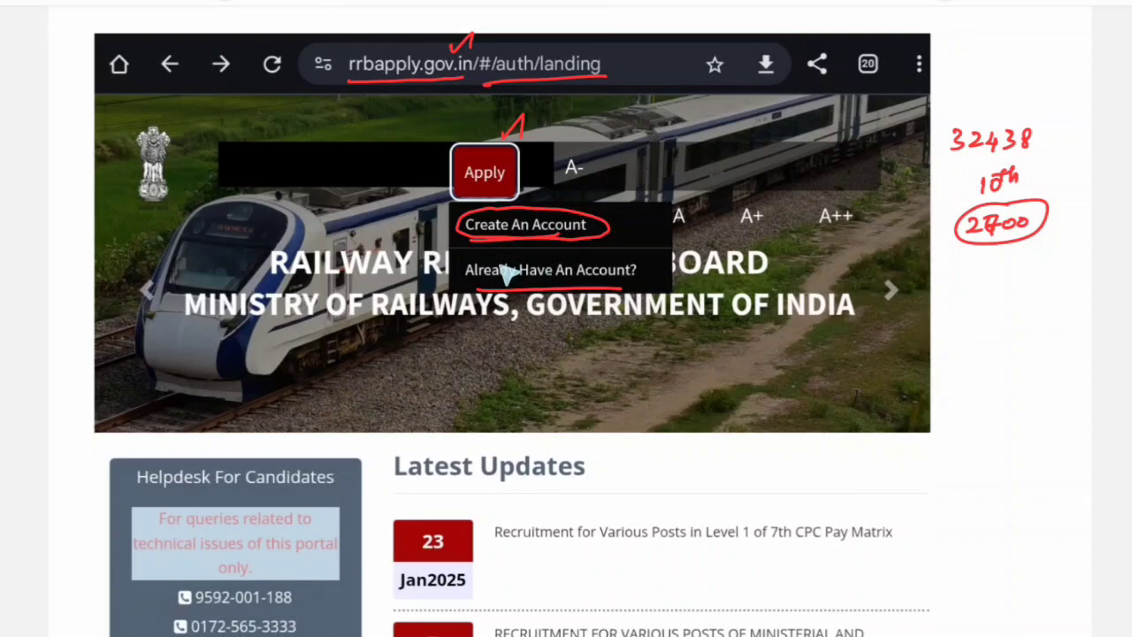
mouse_move(504, 253)
mouse_down()
mouse_move(447, 274)
mouse_move(677, 270)
mouse_move(699, 236)
mouse_up()
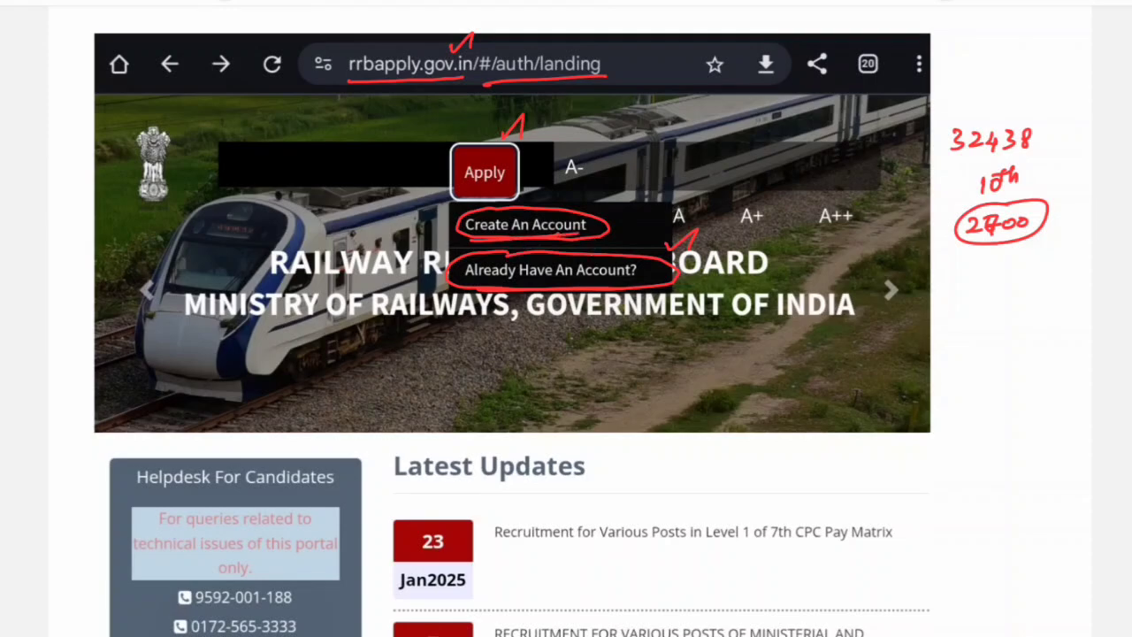
On the sign-in page image, underline both credential fields, tick I'm not a robot, and circle Login and Create an account?
scroll(566, 319, down, 15)
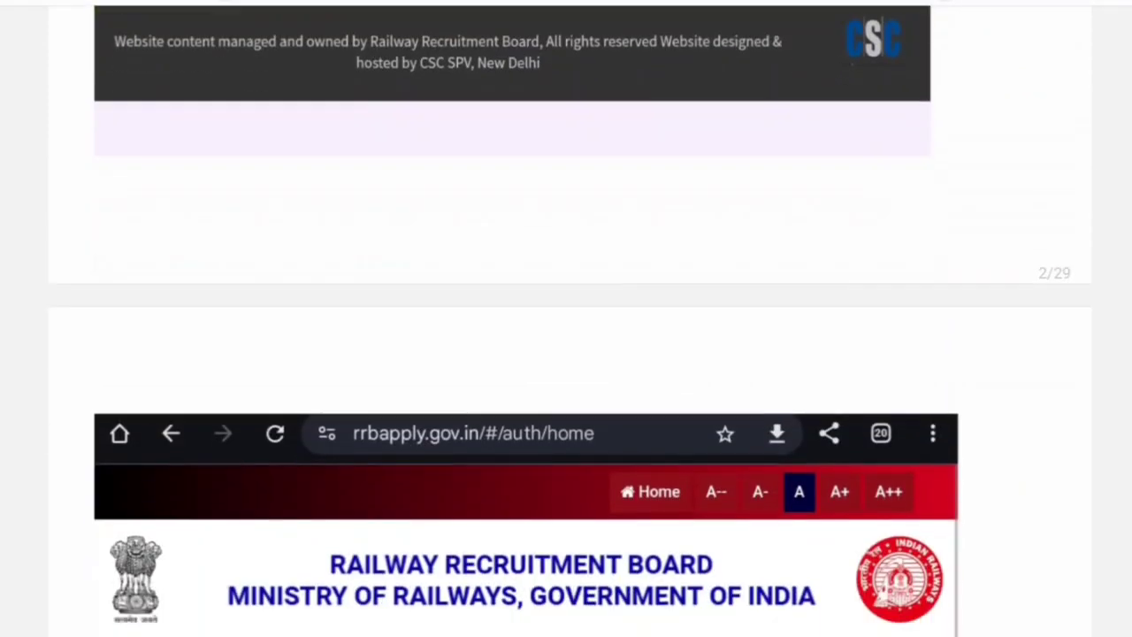
scroll(567, 318, down, 6)
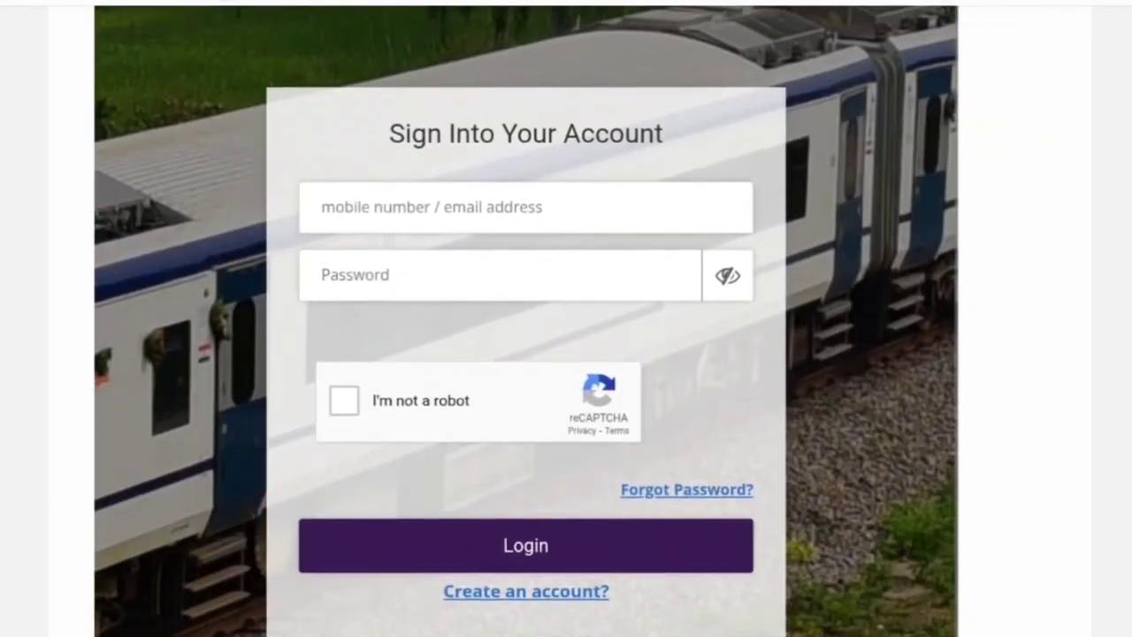
drag(364, 213, 460, 209)
drag(354, 278, 471, 274)
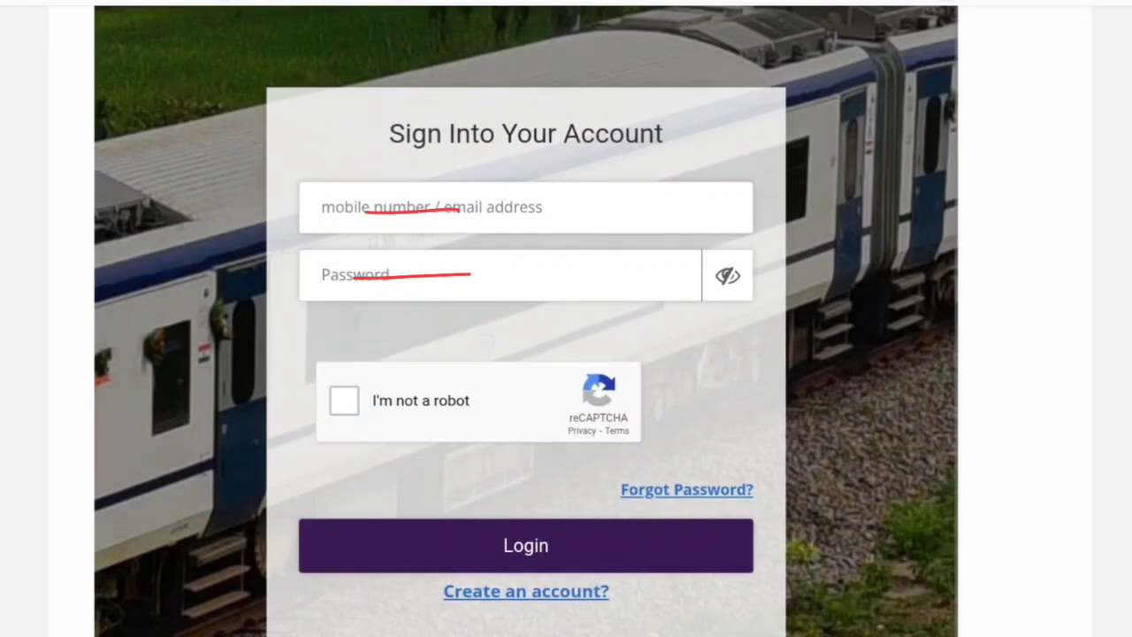
drag(348, 399, 395, 369)
drag(534, 527, 574, 546)
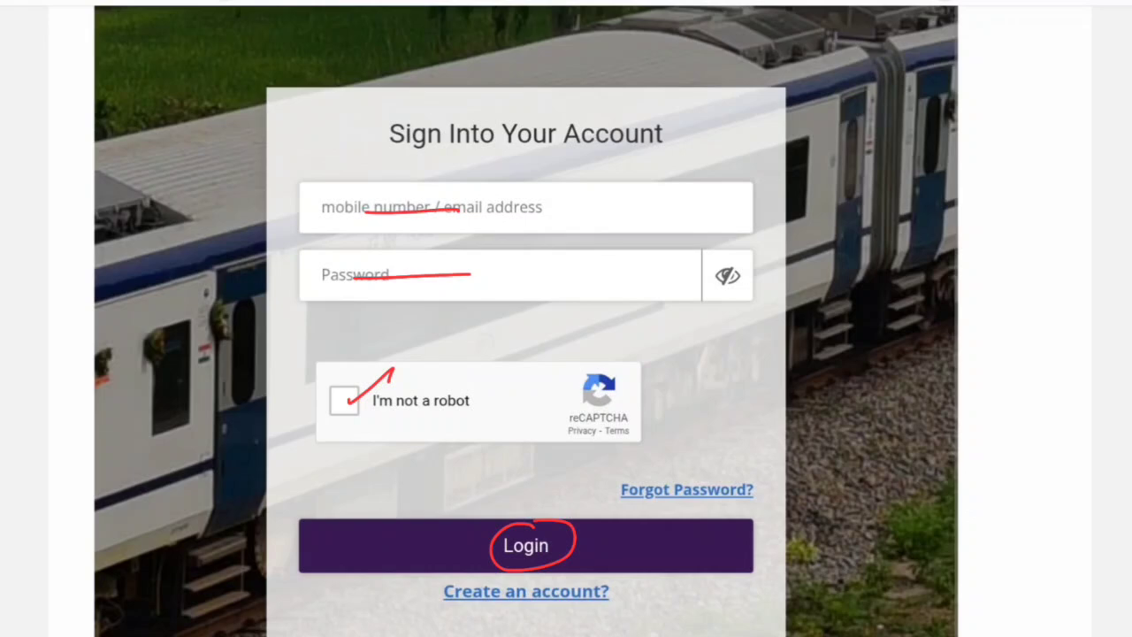
mouse_move(465, 573)
mouse_down()
mouse_move(610, 606)
mouse_move(488, 585)
mouse_up()
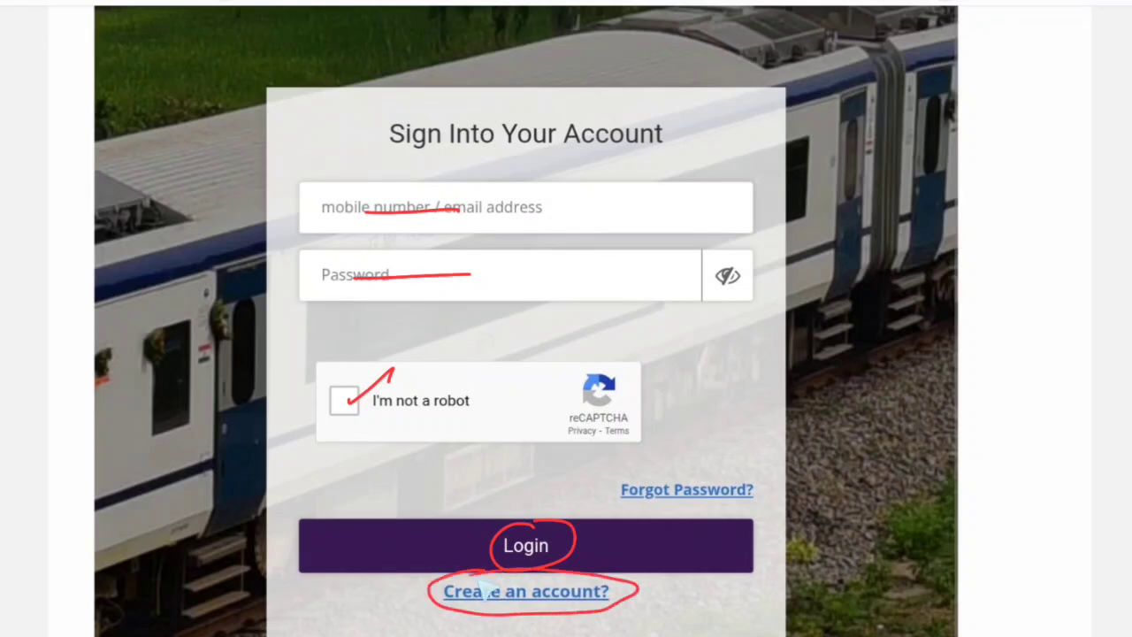
drag(632, 560, 669, 534)
Underline the Please Note text about candidates who already created an account for a 2024 CEN, and circle OK.
scroll(566, 319, down, 10)
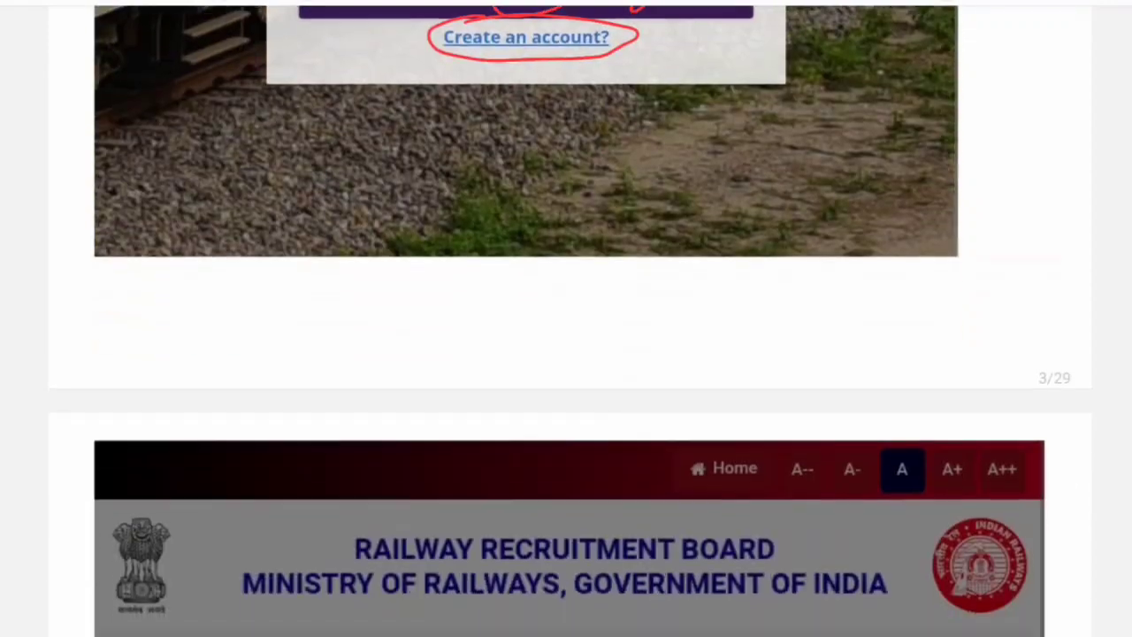
scroll(566, 318, down, 5)
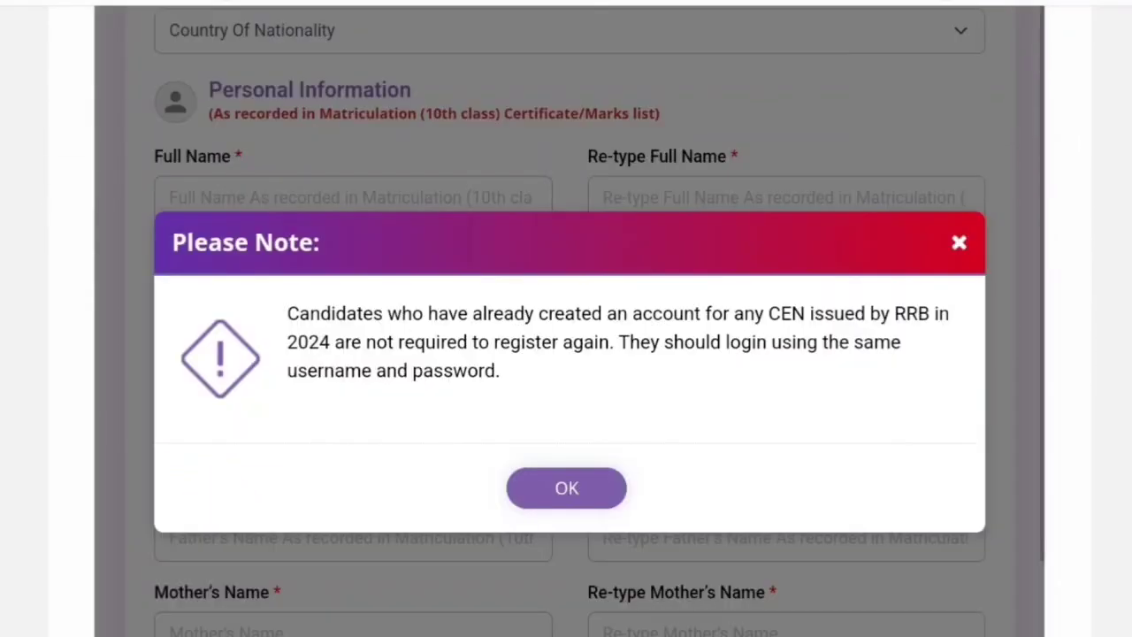
drag(289, 326, 495, 325)
mouse_move(317, 362)
mouse_down()
mouse_move(523, 352)
mouse_move(699, 326)
mouse_up()
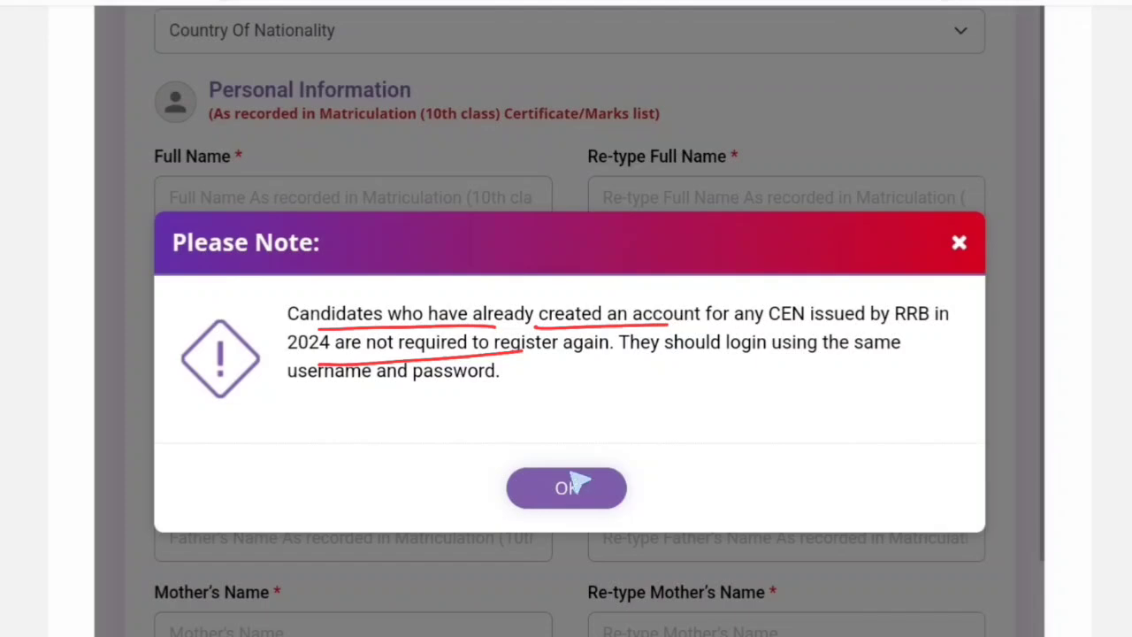
mouse_move(602, 482)
mouse_down()
mouse_move(544, 514)
mouse_move(579, 467)
mouse_up()
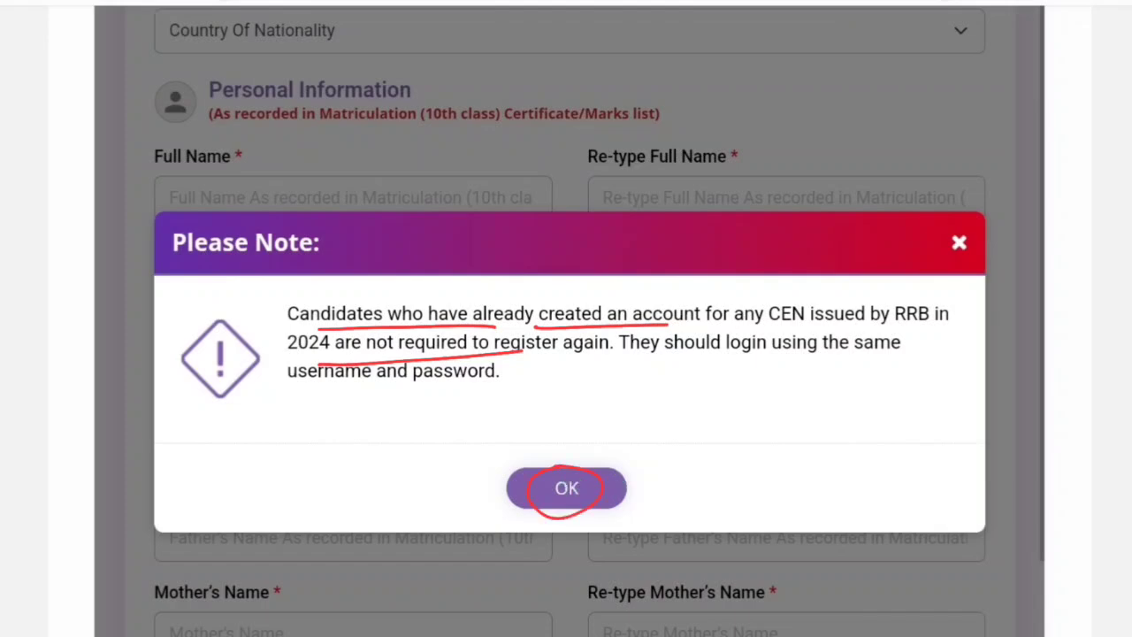
On the Create an Account form image, underline and tick Country Of Nationality, and underline the Full Name and Re-type Full Name fields.
scroll(569, 318, down, 12)
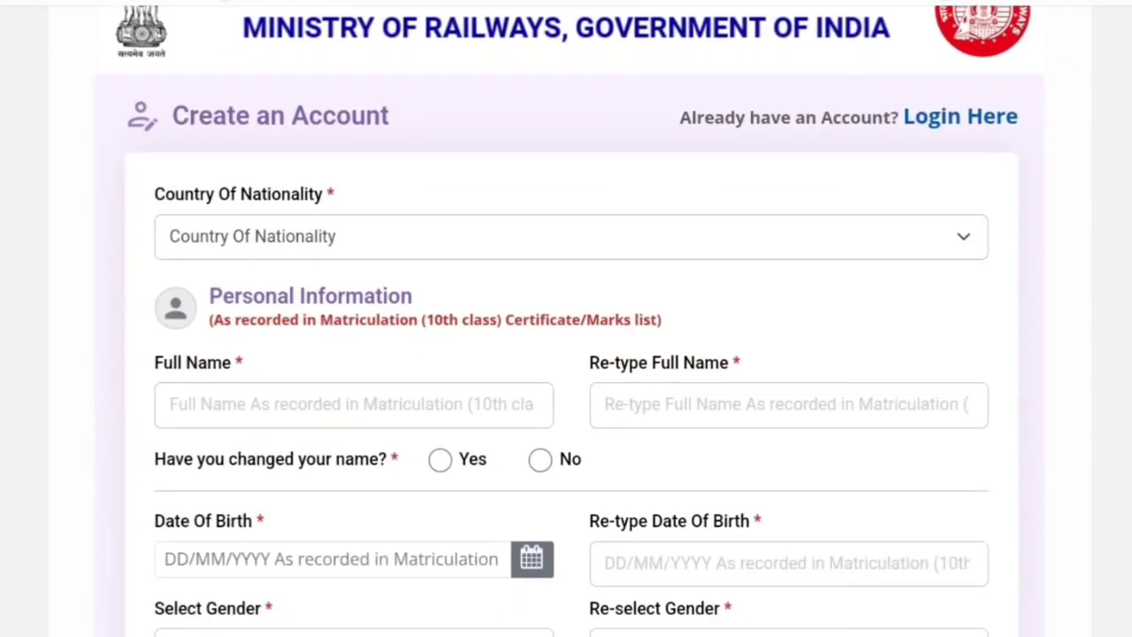
scroll(570, 318, down, 2)
mouse_move(242, 110)
mouse_down()
mouse_move(335, 110)
mouse_move(391, 92)
mouse_up()
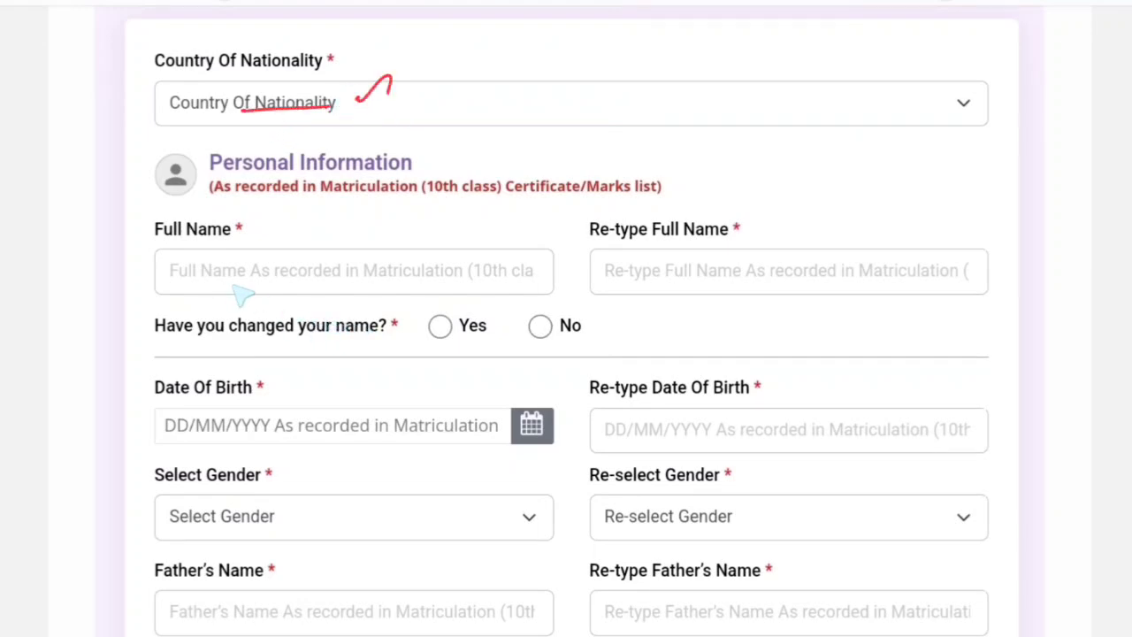
drag(189, 276, 298, 276)
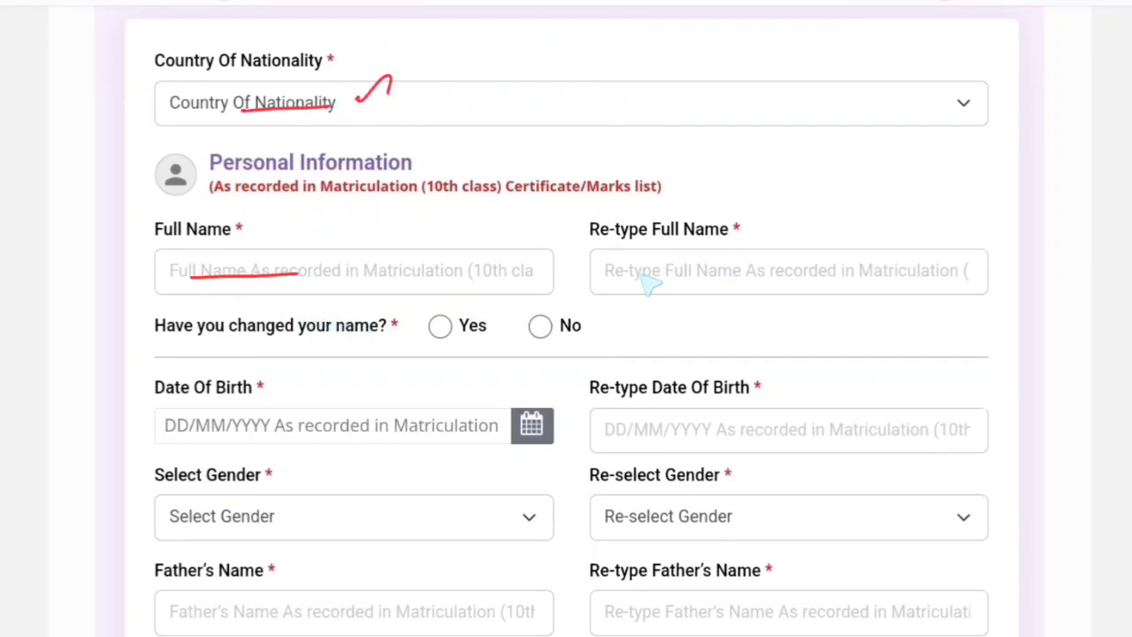
drag(623, 274, 756, 272)
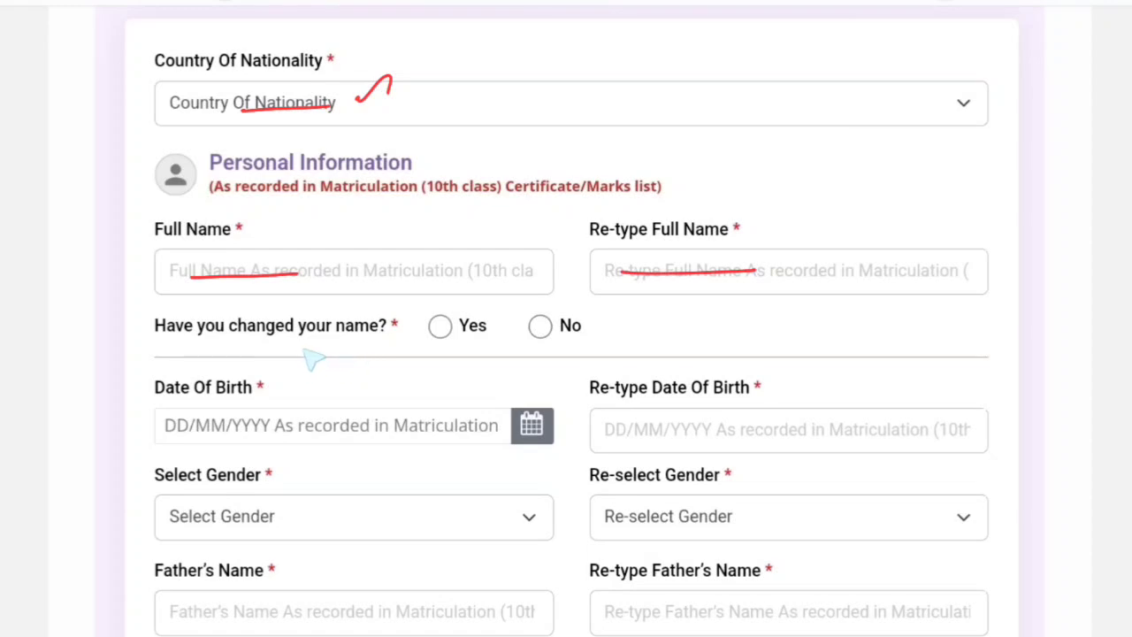
Underline the Have you changed your name? question and cross the No option.
drag(290, 347, 374, 346)
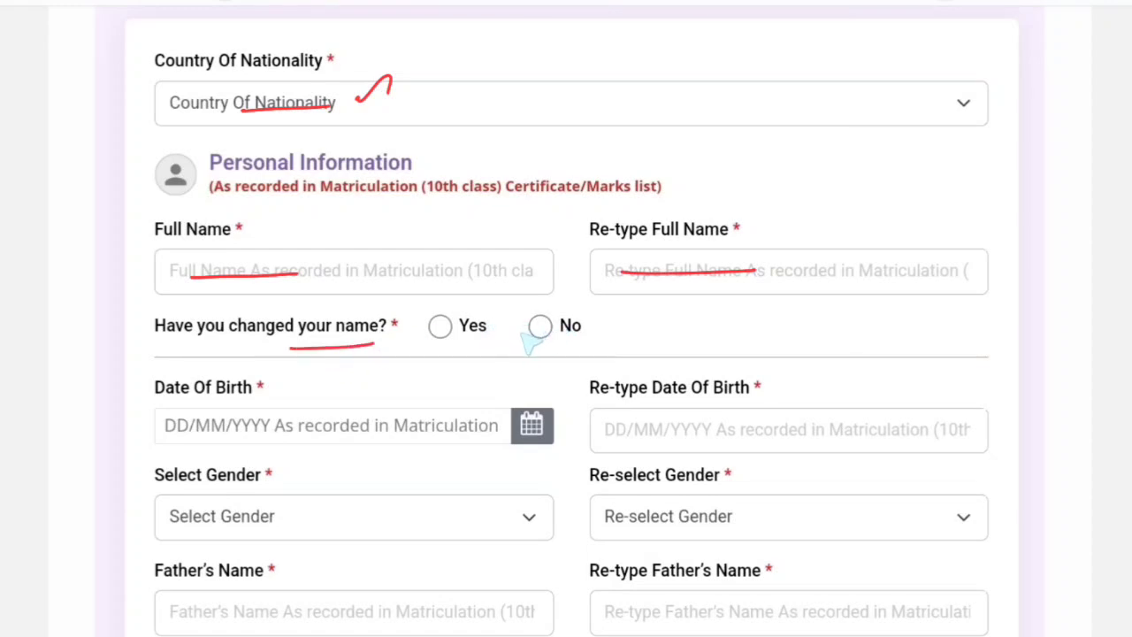
drag(528, 315, 552, 339)
drag(555, 316, 521, 350)
Underline Date Of Birth, circle and tick its calendar, and mark the Re-type Date Of Birth format, circling Matriculation (10th and ticking the field.
scroll(197, 236, down, 2)
drag(173, 215, 260, 210)
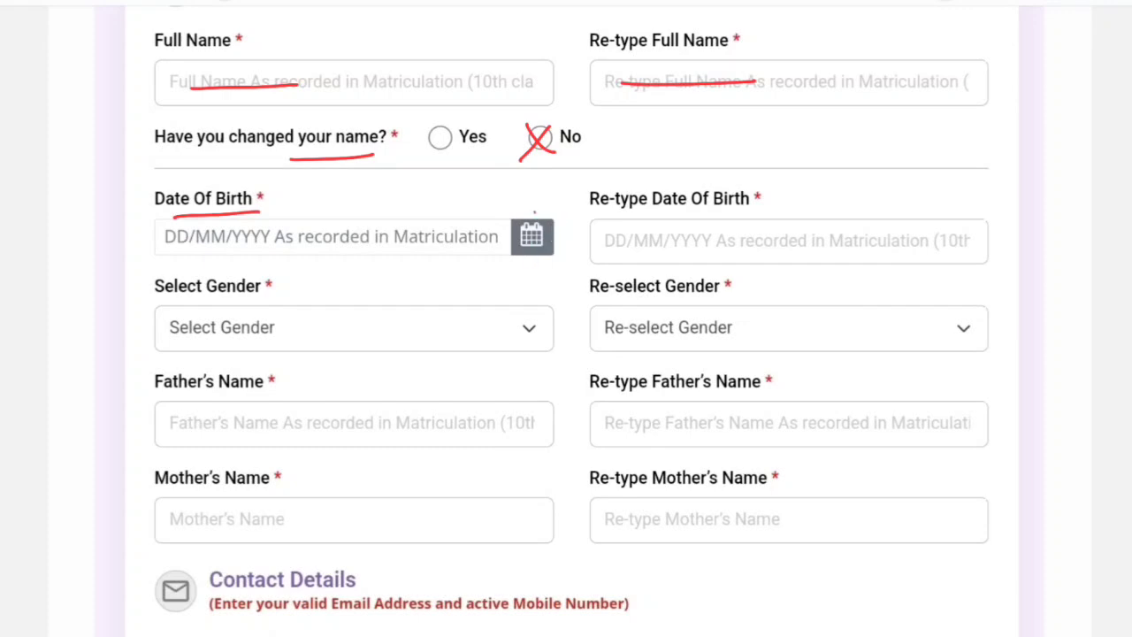
mouse_move(534, 213)
mouse_down()
mouse_move(558, 218)
mouse_move(575, 175)
mouse_up()
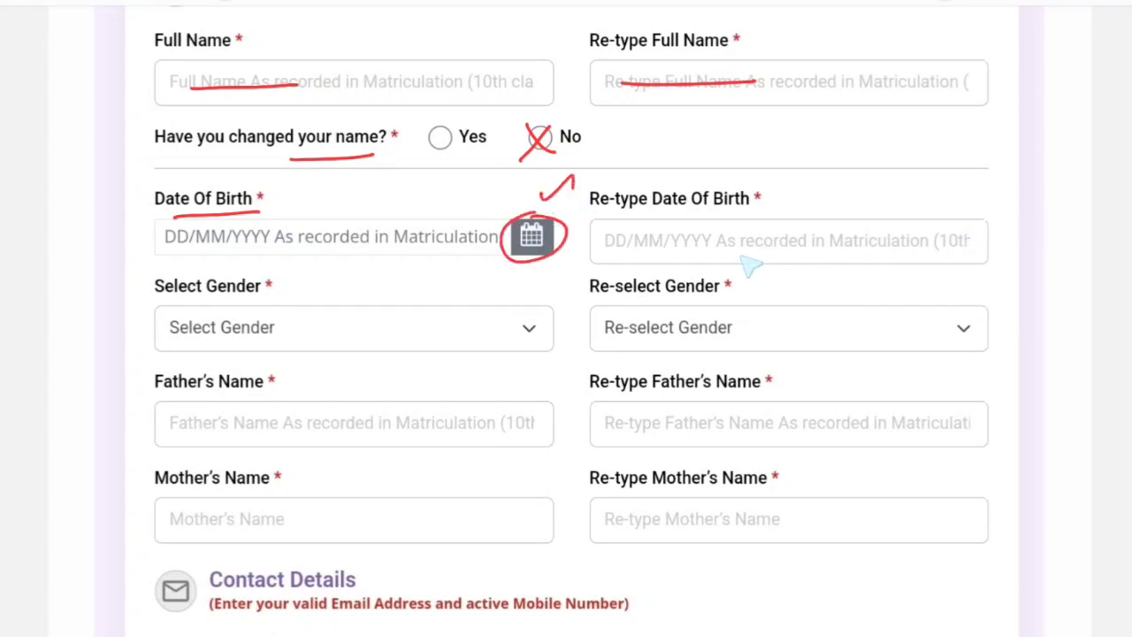
drag(672, 243, 801, 240)
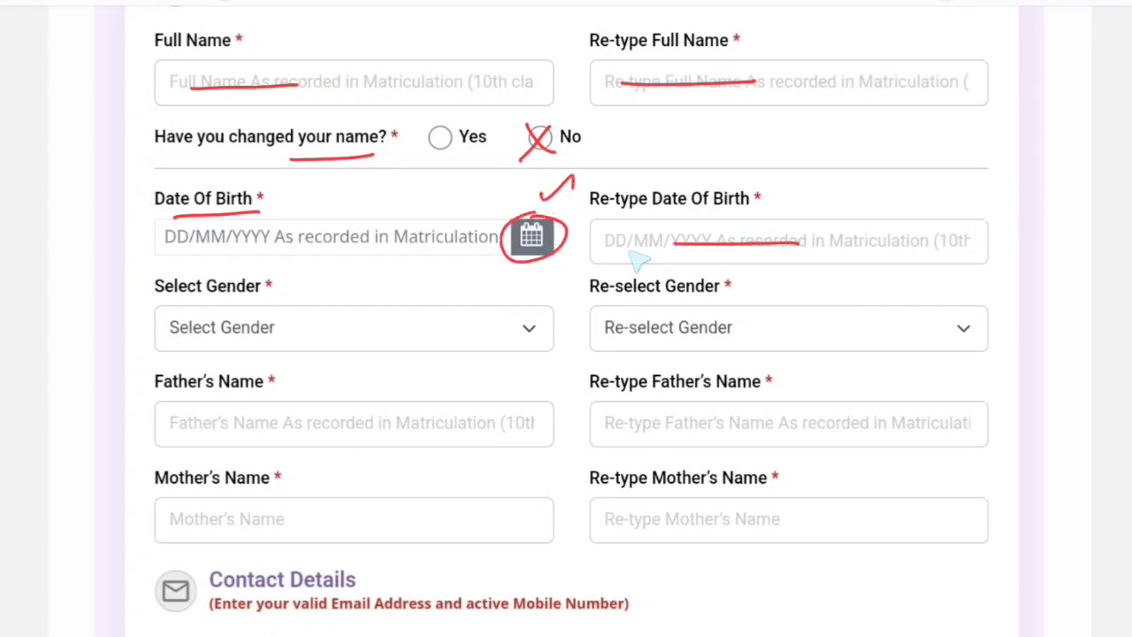
drag(597, 253, 713, 252)
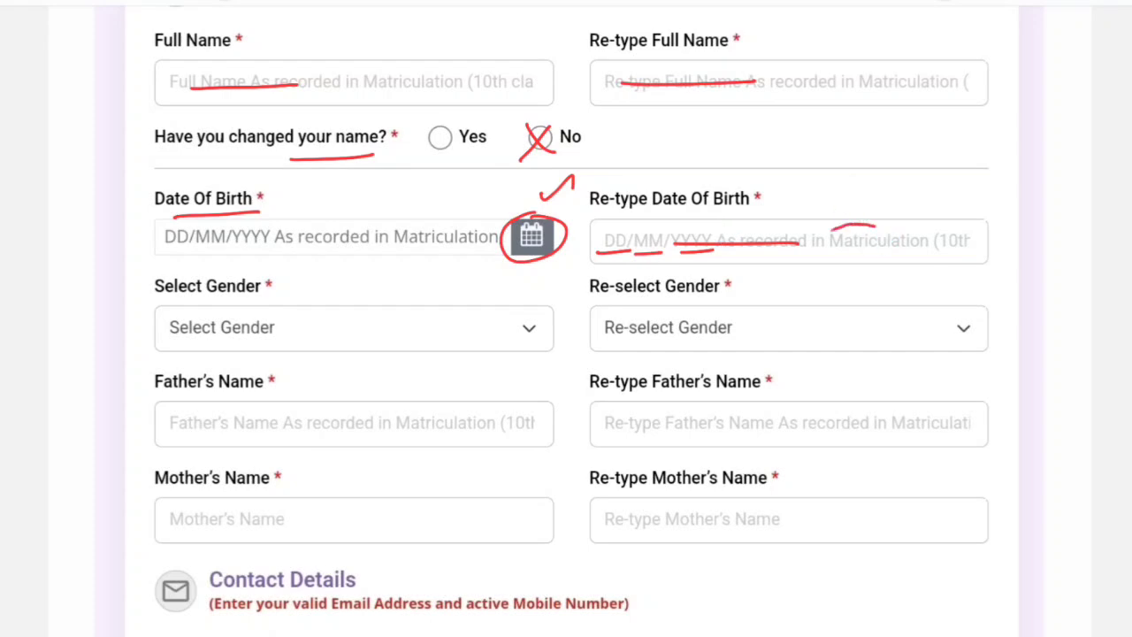
mouse_move(832, 232)
mouse_down()
mouse_move(929, 257)
mouse_move(854, 219)
mouse_up()
mouse_move(922, 190)
mouse_down()
mouse_move(929, 199)
mouse_move(953, 179)
mouse_up()
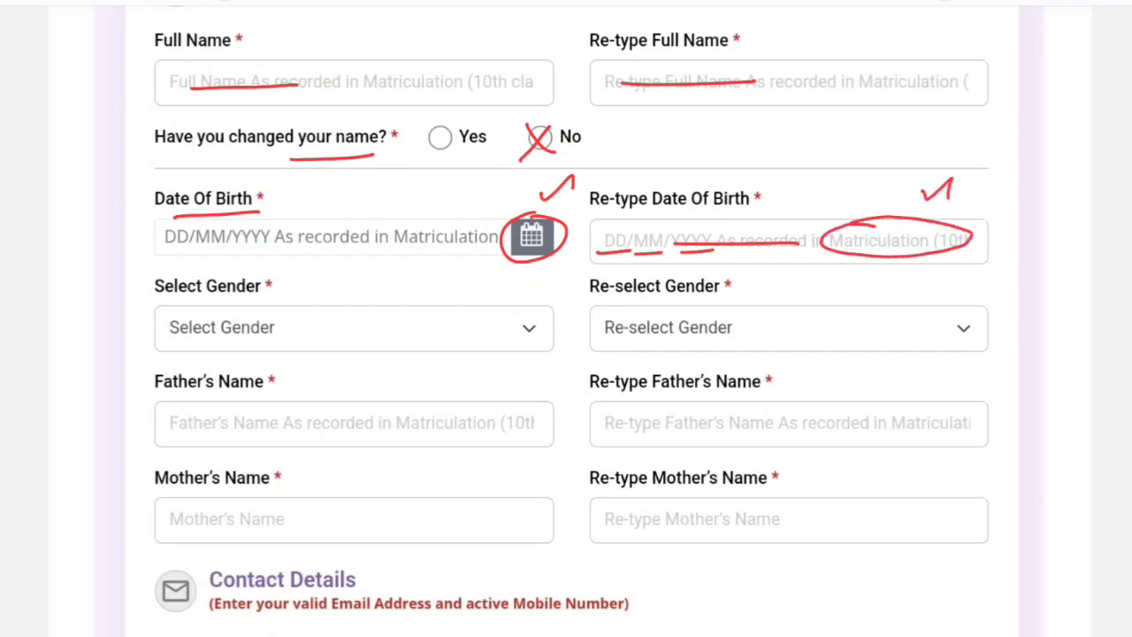
Draw lines through the Select Gender, Re-select Gender, Father's Name and Mother's Name fields.
scroll(567, 318, down, 2)
drag(195, 188, 273, 186)
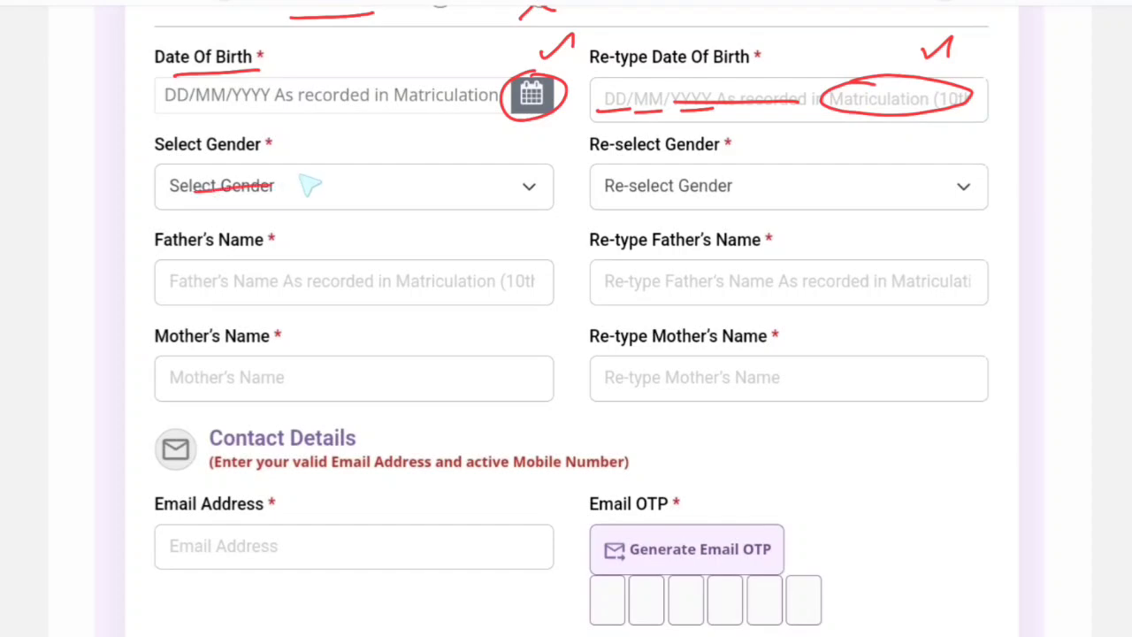
drag(624, 191, 732, 186)
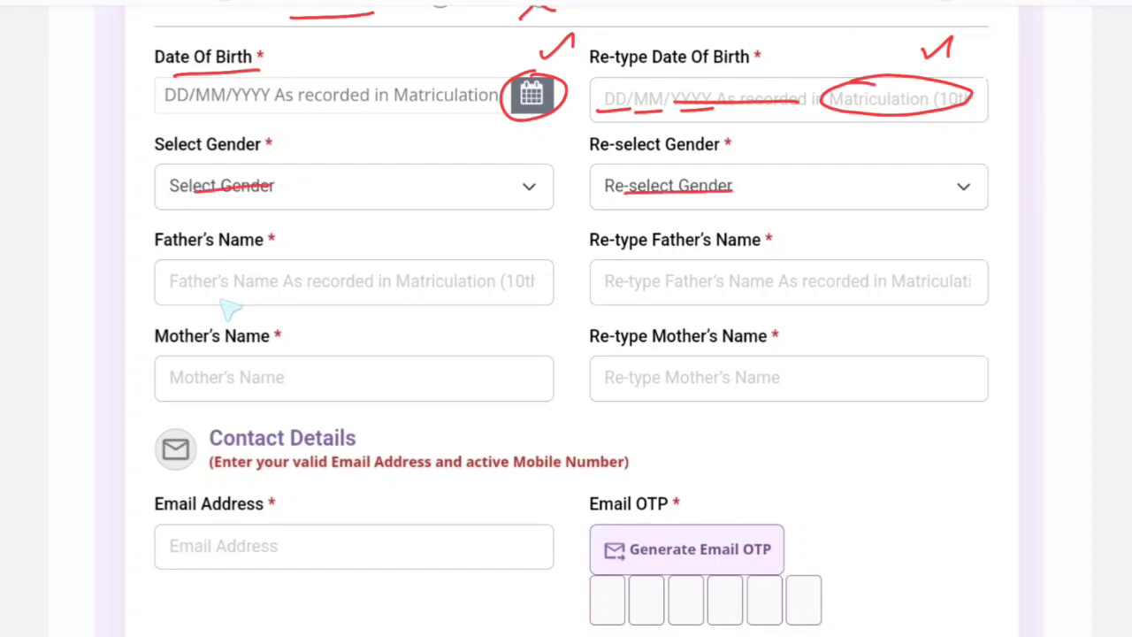
drag(190, 284, 303, 279)
drag(191, 378, 356, 370)
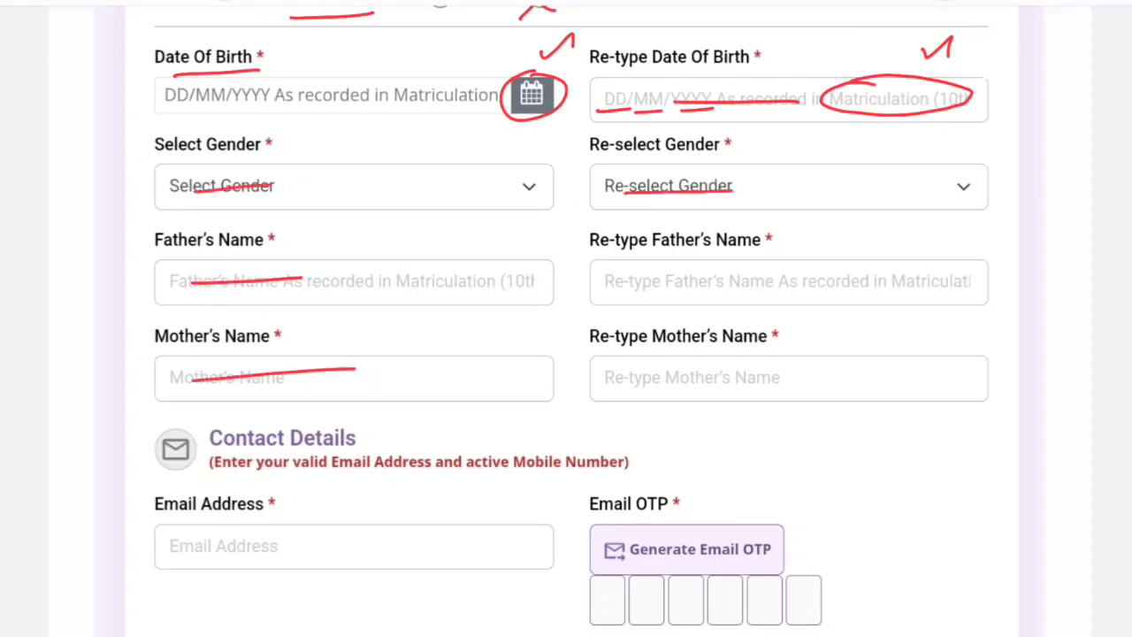
Underline Contact Details, mark the Email Address field, tick Generate Email OTP, and line through and tick the email OTP boxes.
scroll(566, 319, down, 5)
drag(237, 143, 359, 128)
drag(186, 227, 283, 223)
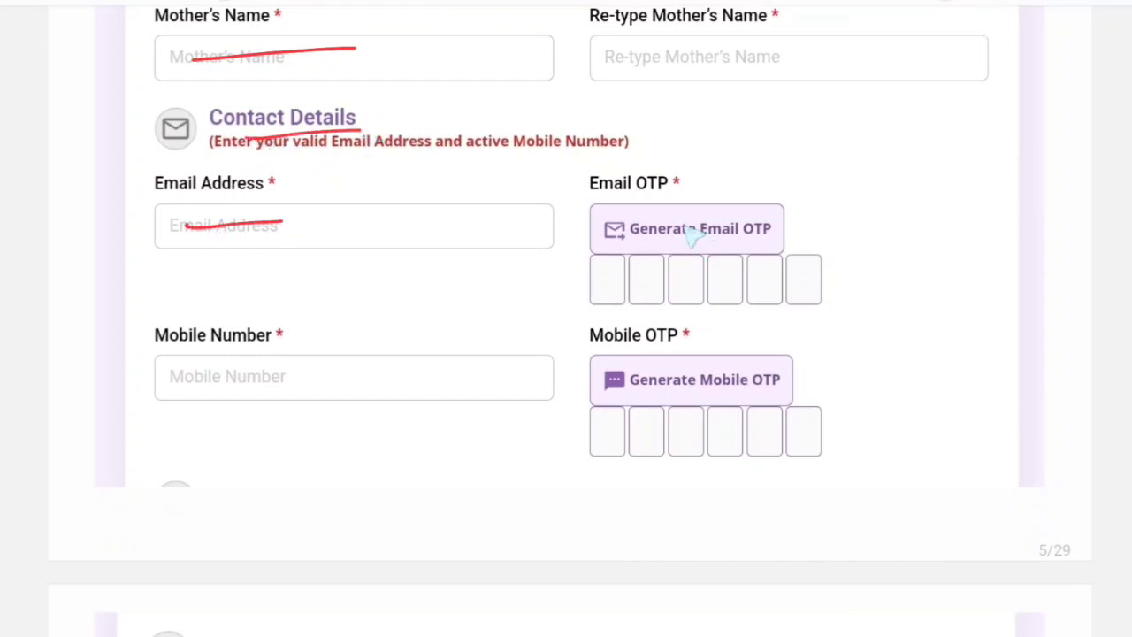
drag(759, 203, 793, 193)
drag(604, 285, 782, 280)
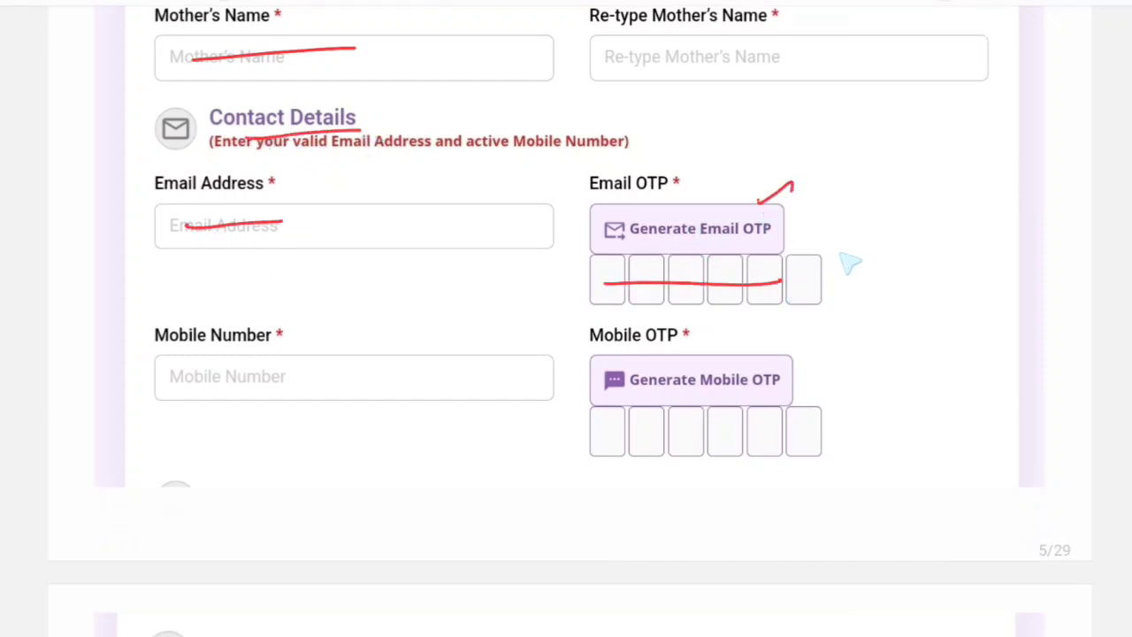
drag(832, 246, 865, 229)
Mark the Mobile Number label and field, underline Generate Mobile OTP, and line through and tick the mobile OTP boxes.
scroll(566, 319, down, 3)
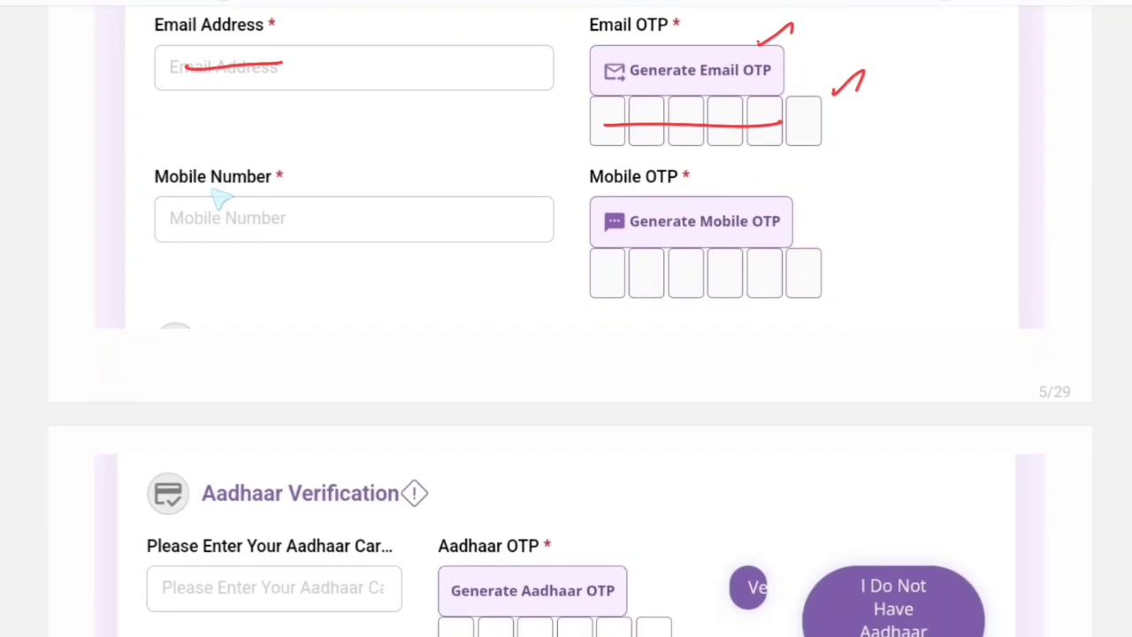
drag(182, 189, 261, 187)
drag(205, 225, 302, 217)
drag(672, 237, 754, 231)
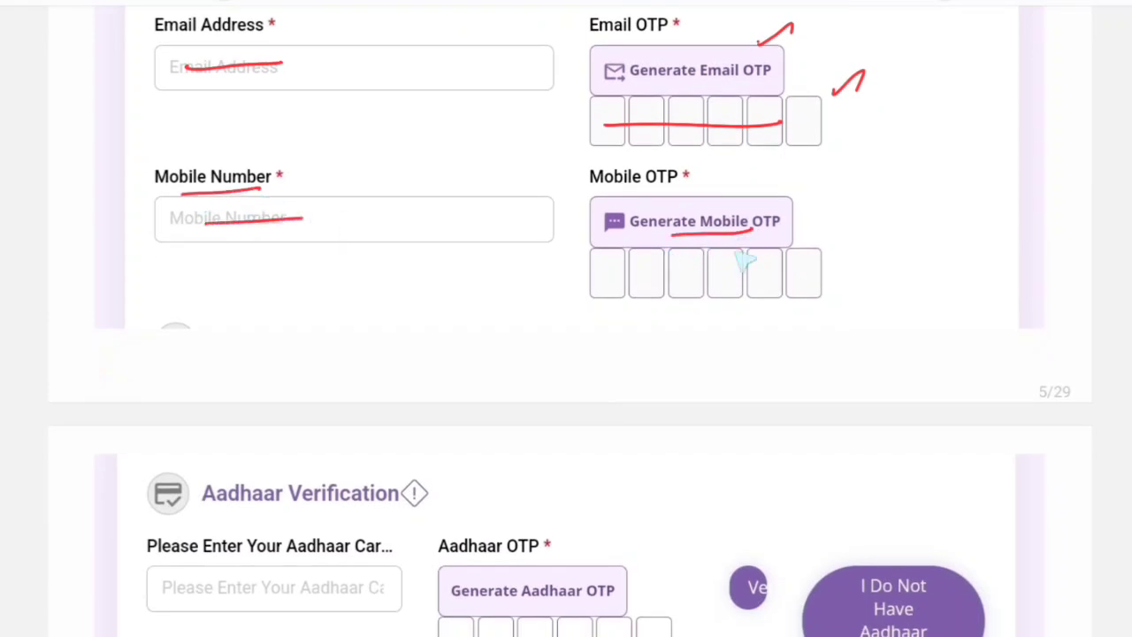
drag(603, 280, 766, 273)
drag(839, 254, 879, 228)
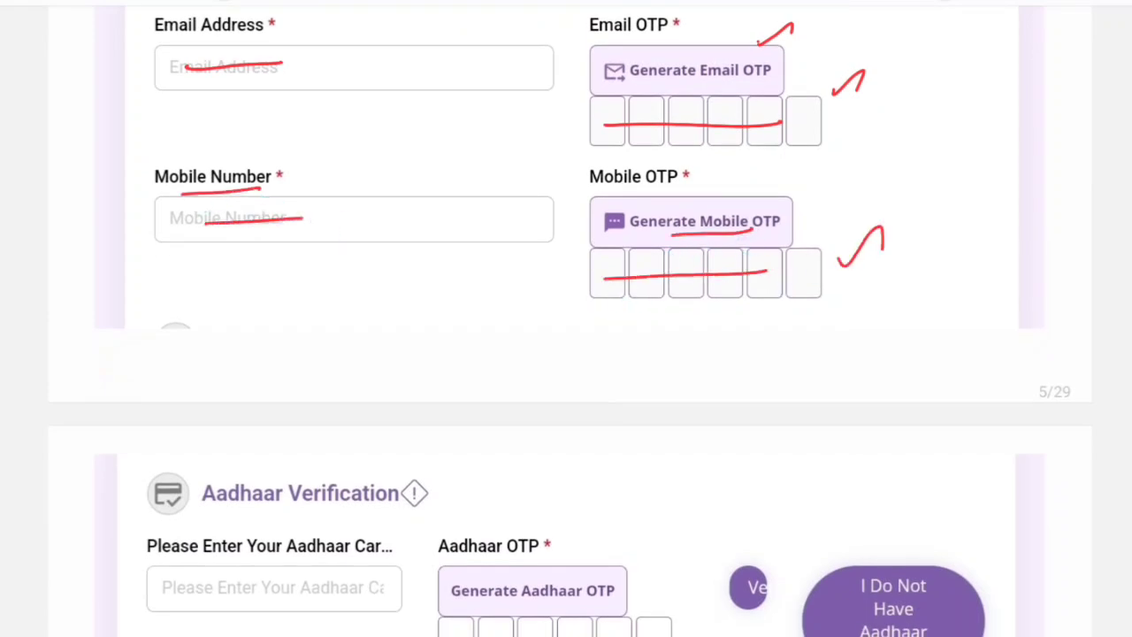
Underline Aadhaar Verification, mark the Aadhaar card field, tick Generate Aadhaar OTP, and draw a line through the OTP boxes.
scroll(566, 319, down, 5)
drag(229, 186, 347, 180)
drag(212, 254, 345, 252)
drag(647, 241, 688, 213)
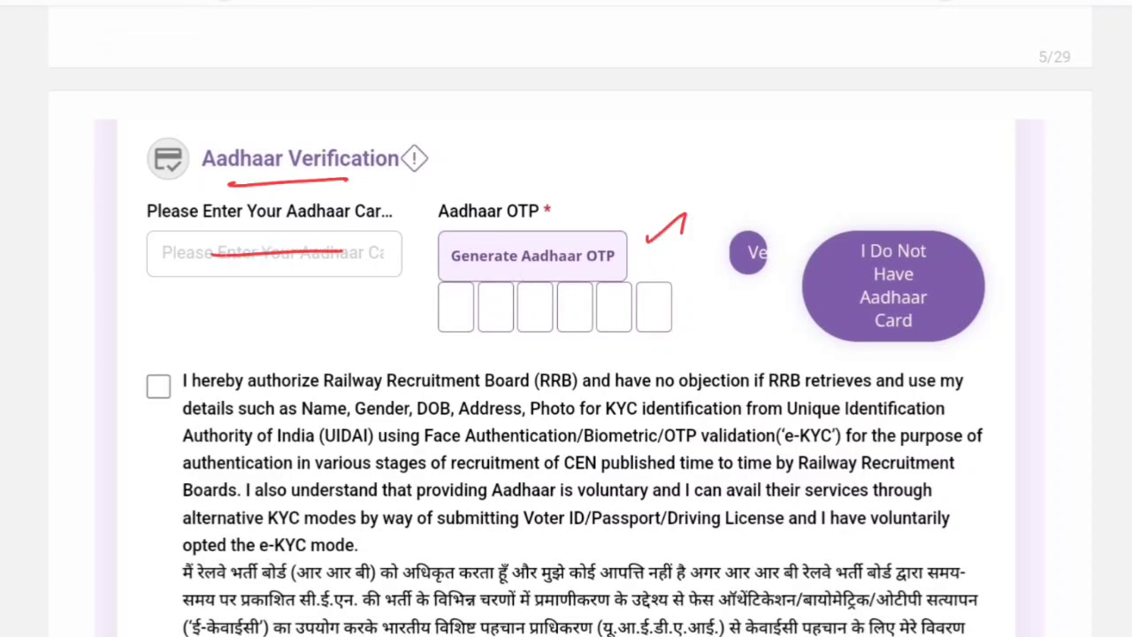
drag(460, 312, 603, 309)
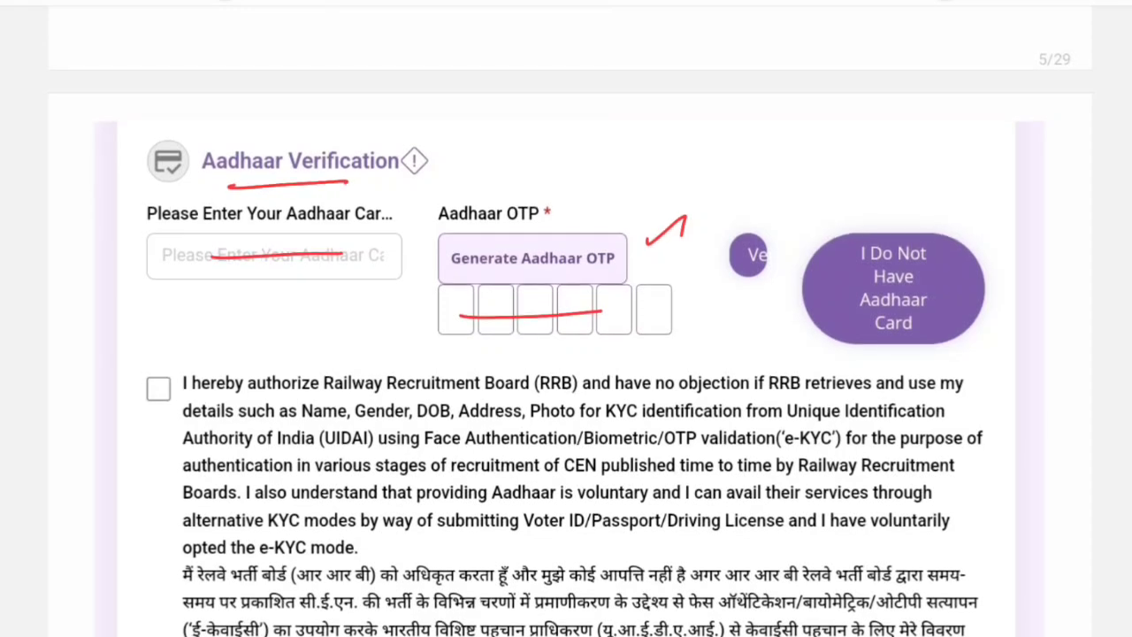
Tick and underline I Do Not Have Aadhaar Card, and tick the RRB e-KYC authorization checkbox.
scroll(566, 318, up, 3)
scroll(566, 319, down, 4)
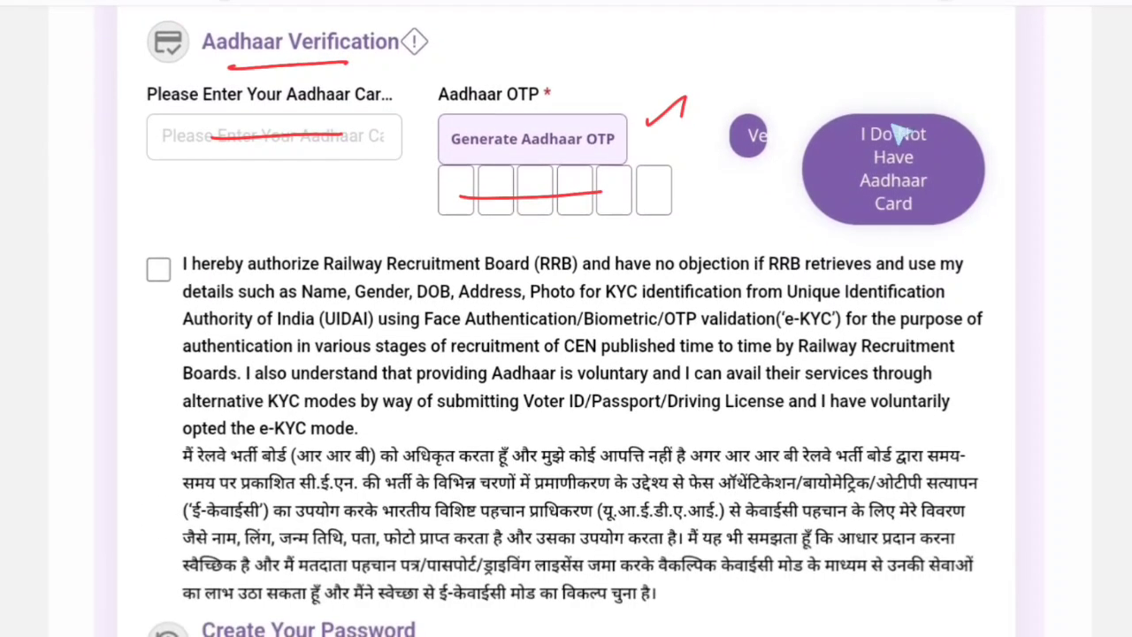
drag(878, 104, 903, 92)
drag(854, 229, 945, 233)
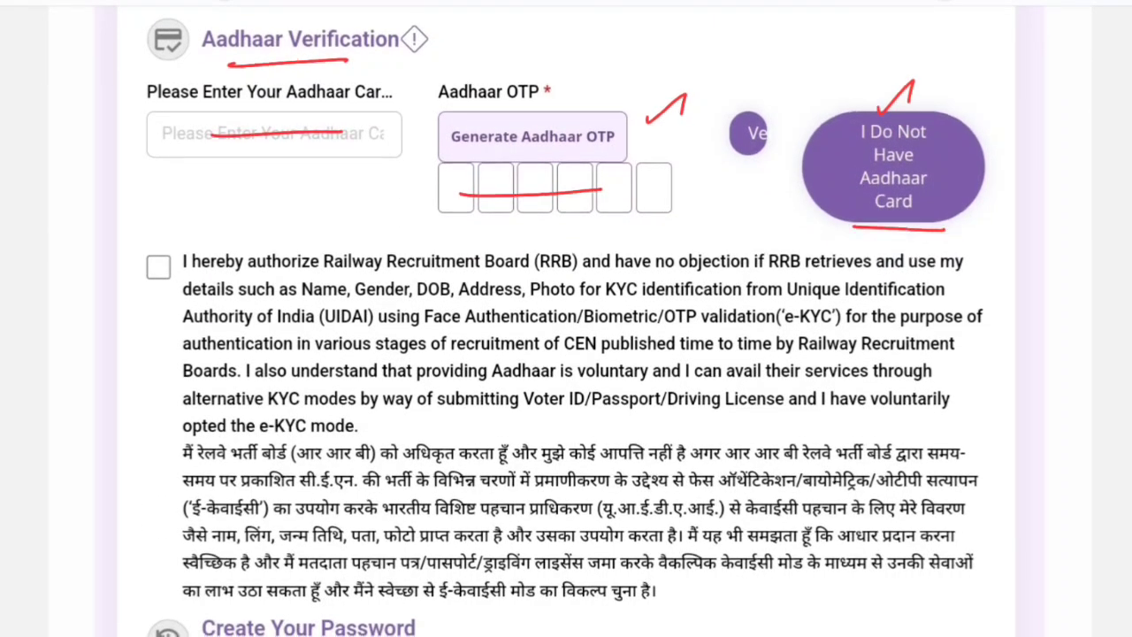
scroll(938, 265, down, 4)
drag(155, 60, 193, 33)
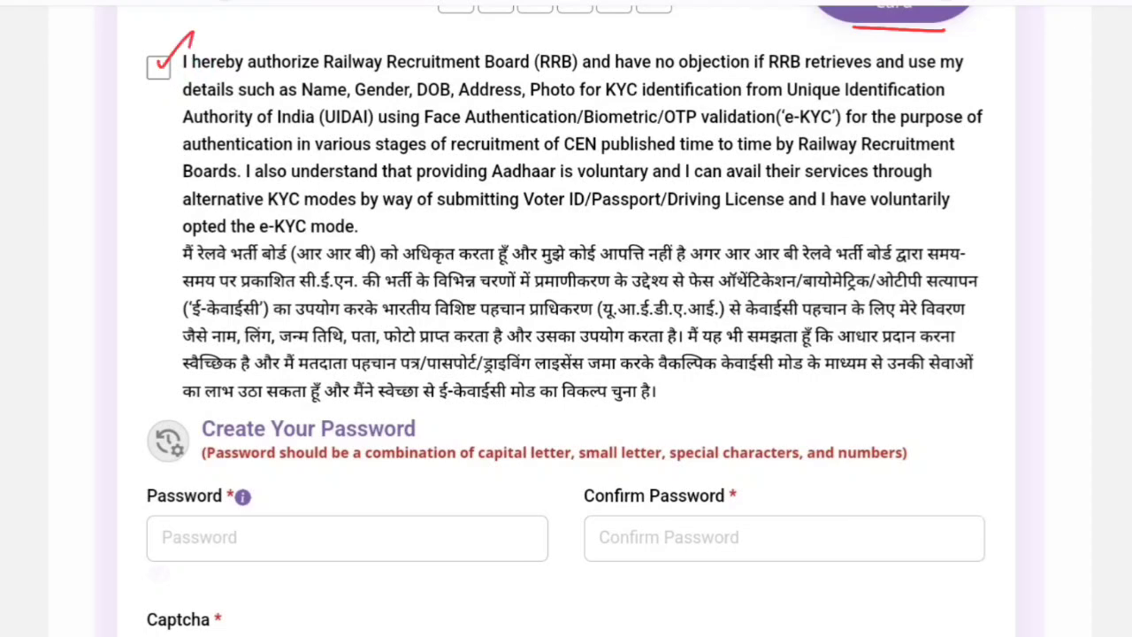
Mark the Password and Confirm Password fields, tick I'm not a robot, and circle and tick Preview And Create An Account.
scroll(567, 319, down, 5)
drag(210, 276, 320, 268)
drag(653, 276, 777, 278)
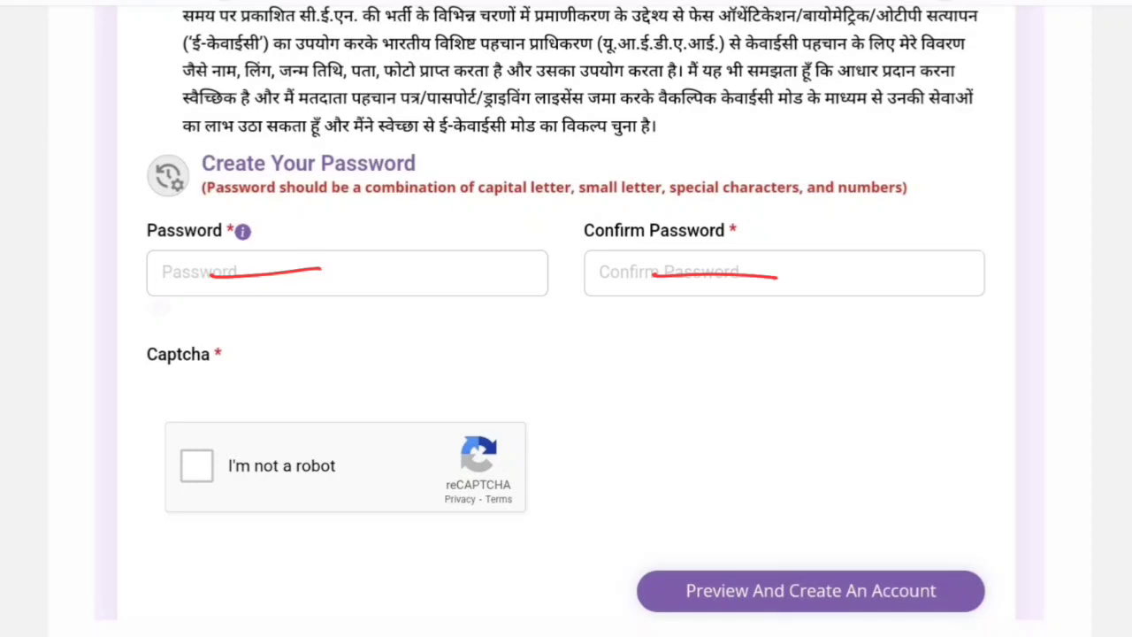
scroll(567, 319, down, 3)
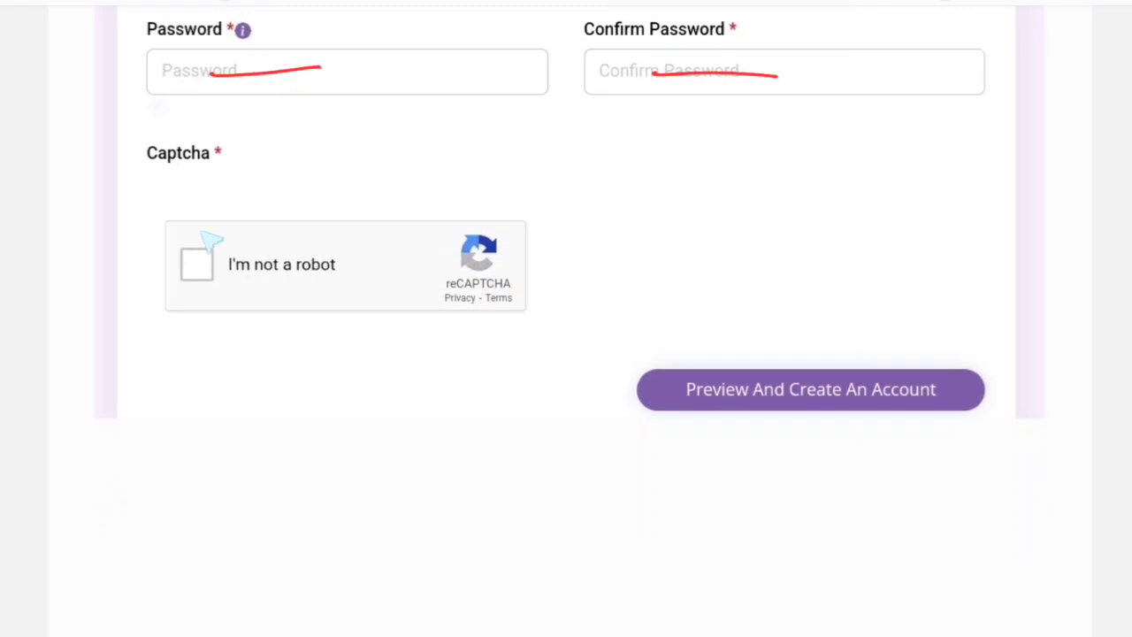
drag(195, 256, 235, 224)
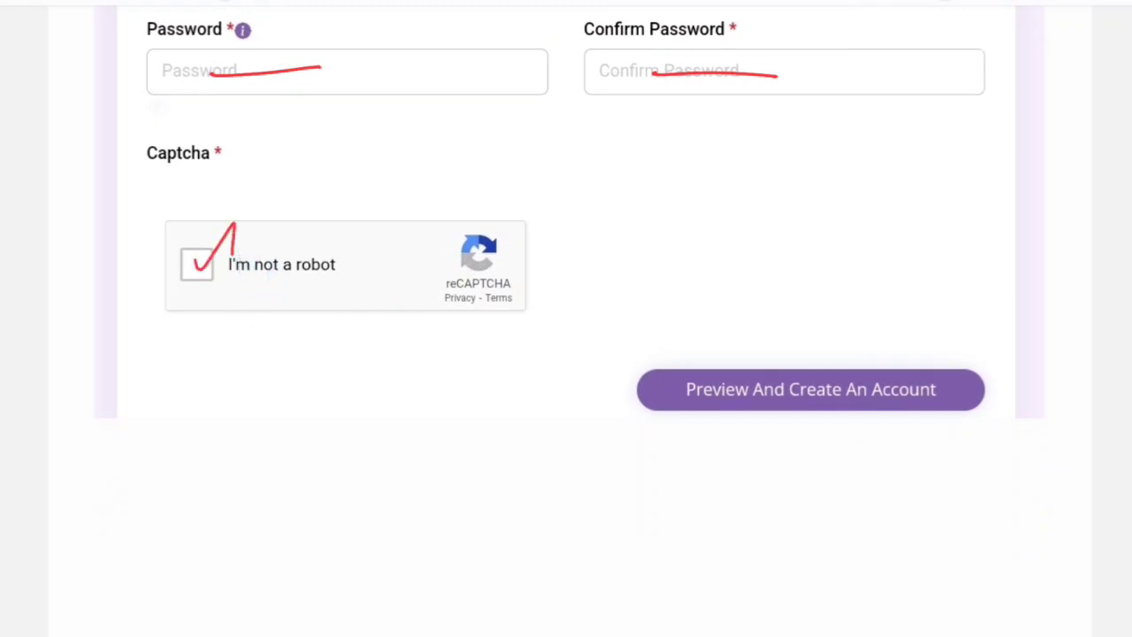
mouse_move(846, 364)
mouse_down()
mouse_move(699, 367)
mouse_move(924, 416)
mouse_move(821, 359)
mouse_move(871, 312)
mouse_up()
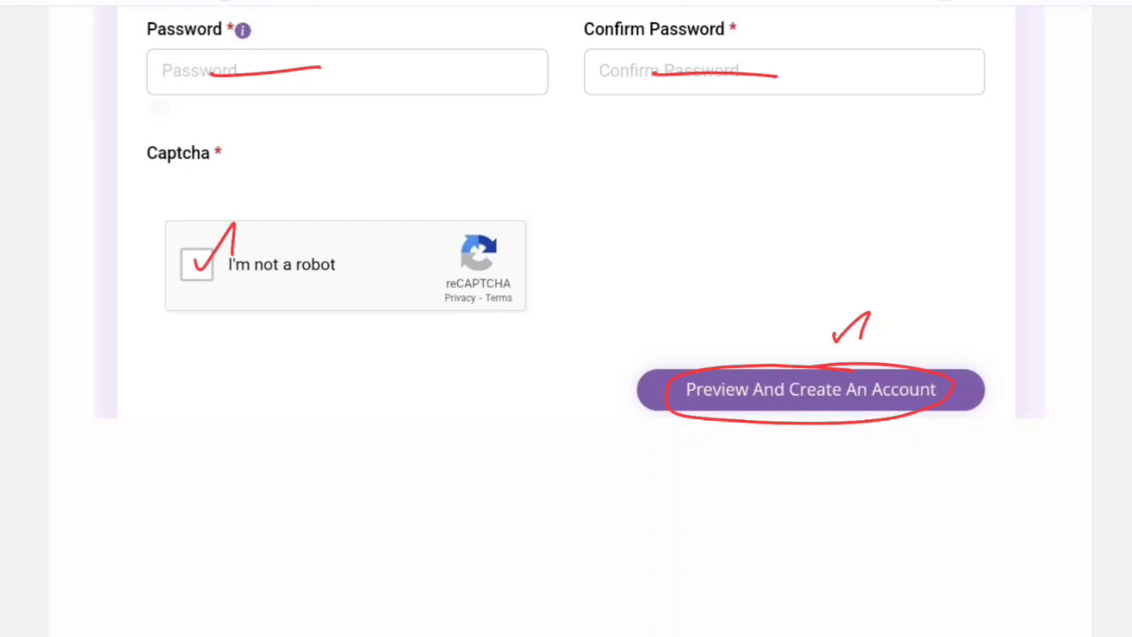
On the next sign-in page image, add a tick beside the form, mark both credential fields, tick I'm not a robot, and circle Login.
scroll(566, 318, down, 10)
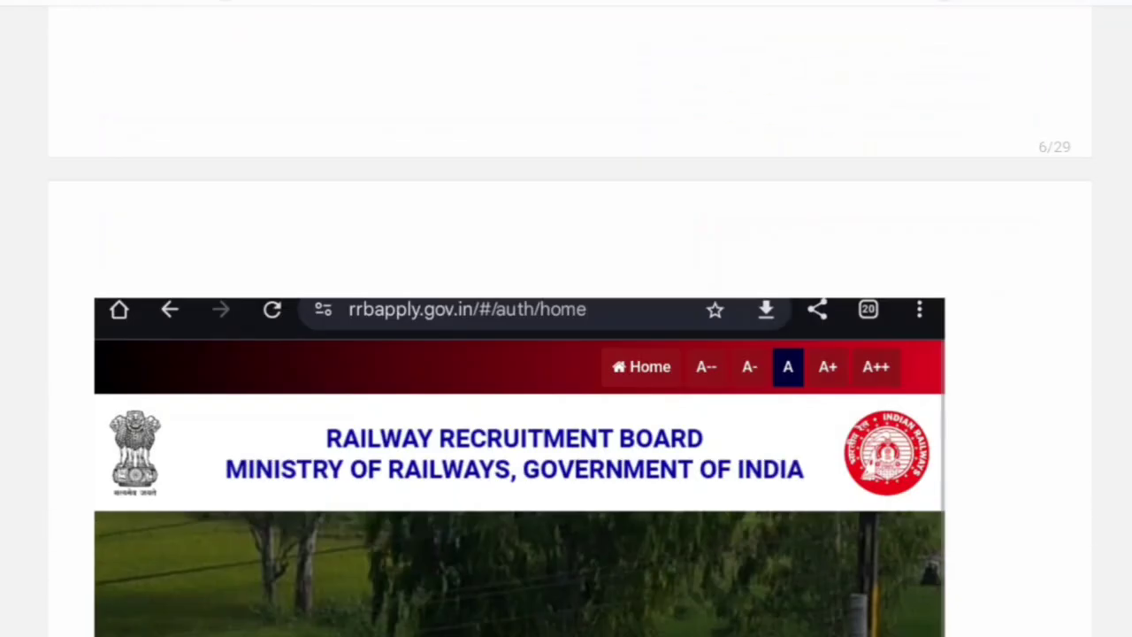
scroll(520, 321, down, 1)
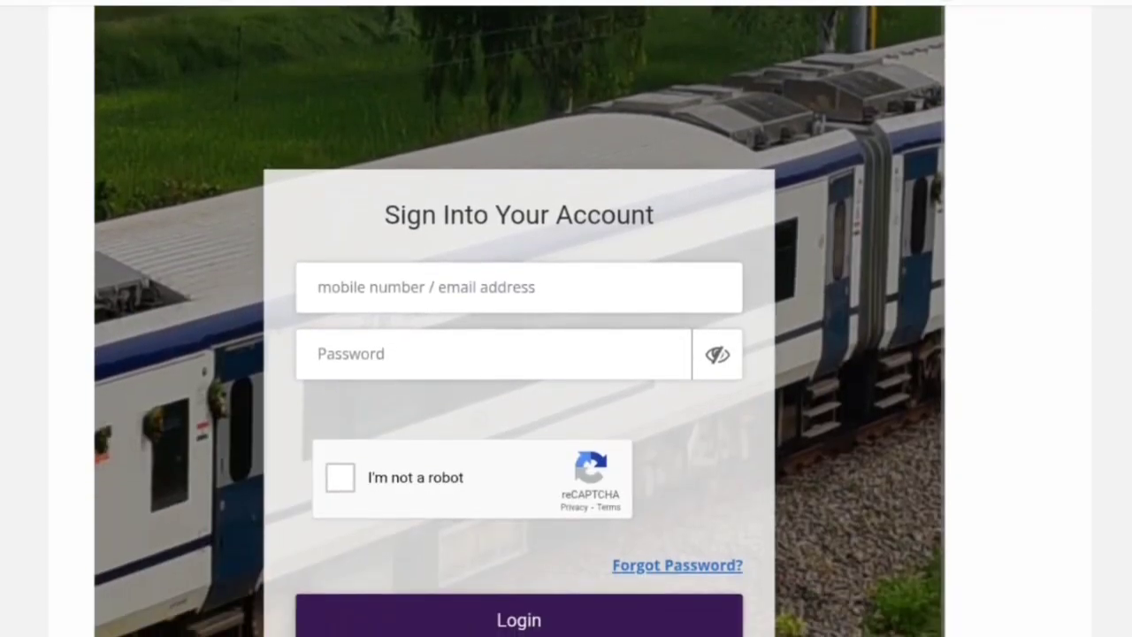
drag(818, 310, 856, 281)
drag(376, 322, 490, 315)
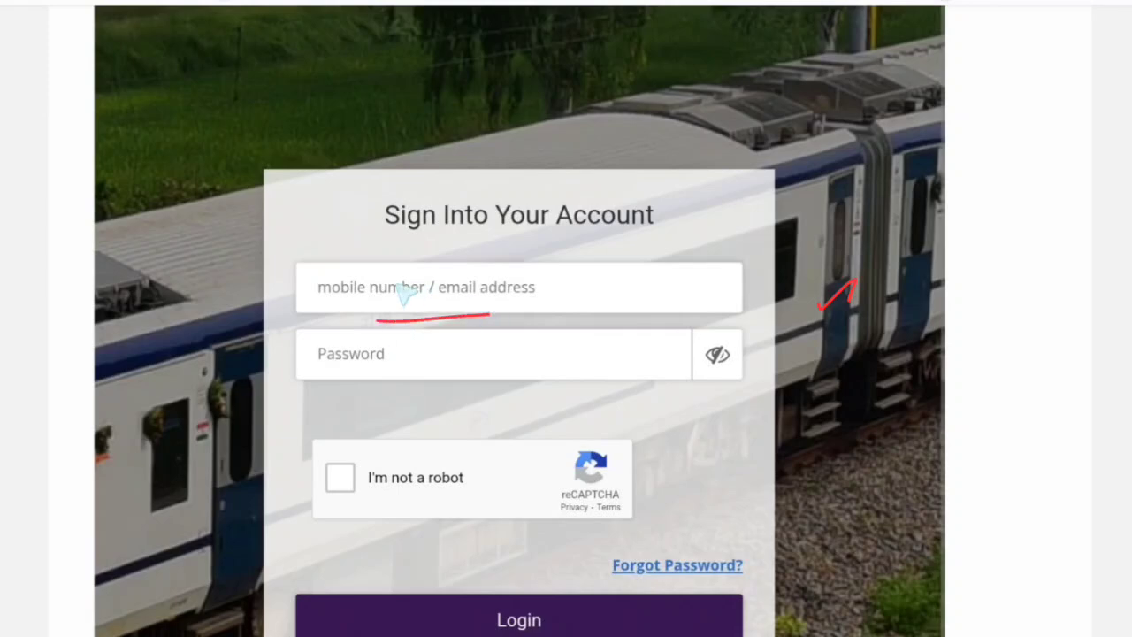
drag(352, 288, 473, 287)
drag(329, 354, 442, 351)
scroll(521, 321, down, 5)
drag(341, 285, 361, 275)
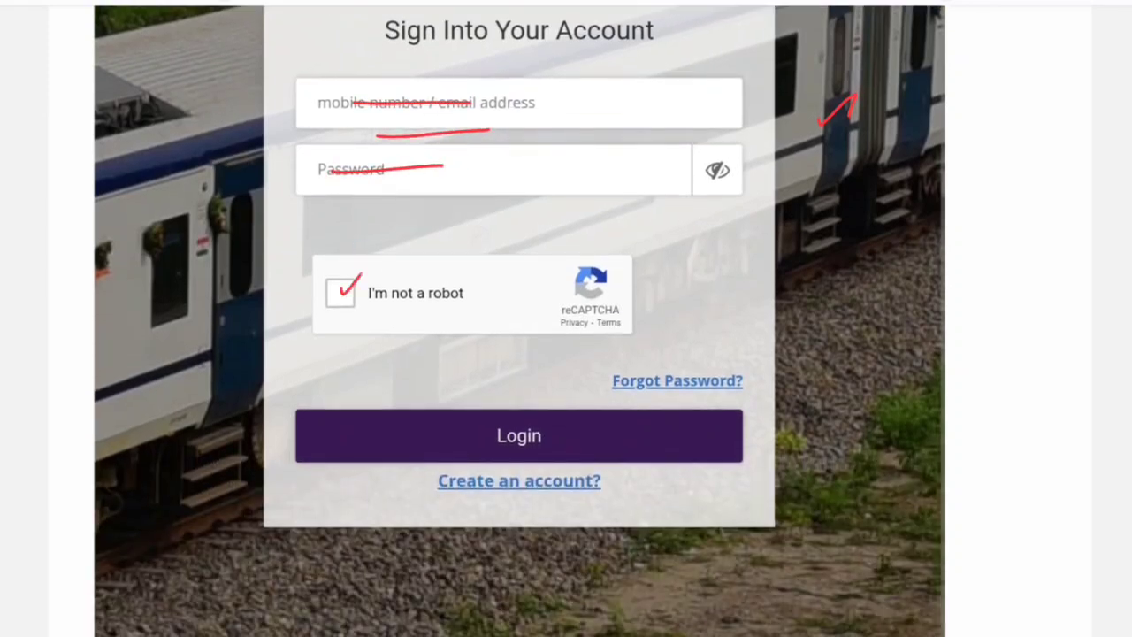
mouse_move(531, 414)
mouse_down()
mouse_move(522, 433)
mouse_move(554, 416)
mouse_up()
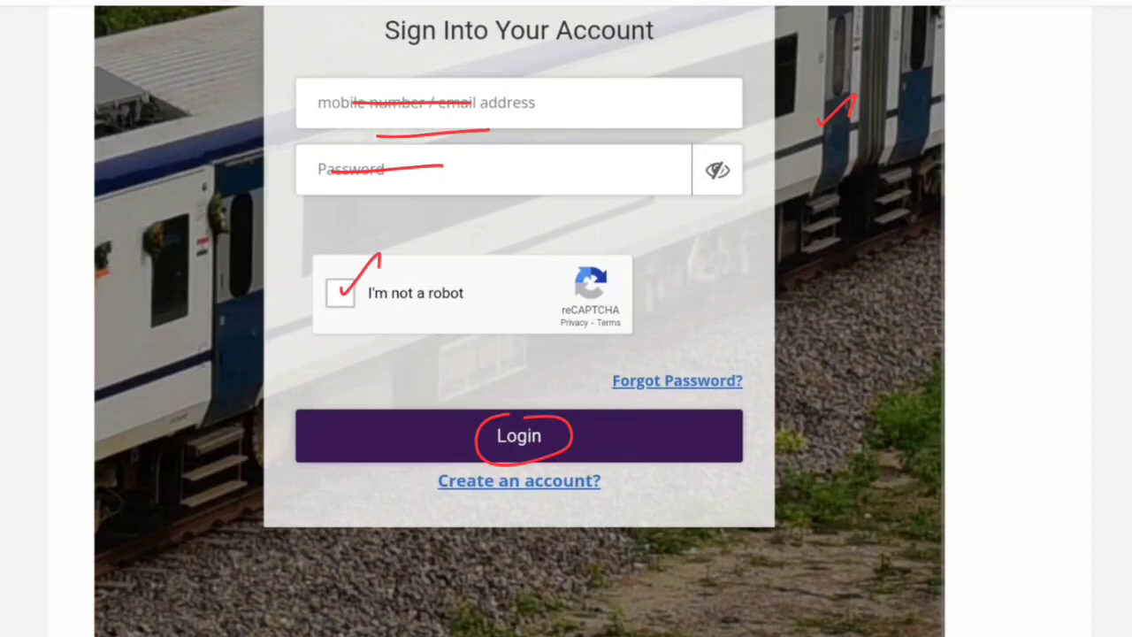
On the Aadhaar Verification dialog image, underline and tick Generate Aadhaar OTP, line through the OTP boxes, tick the consent checkbox, and circle Verify.
scroll(540, 415, down, 10)
scroll(566, 354, down, 10)
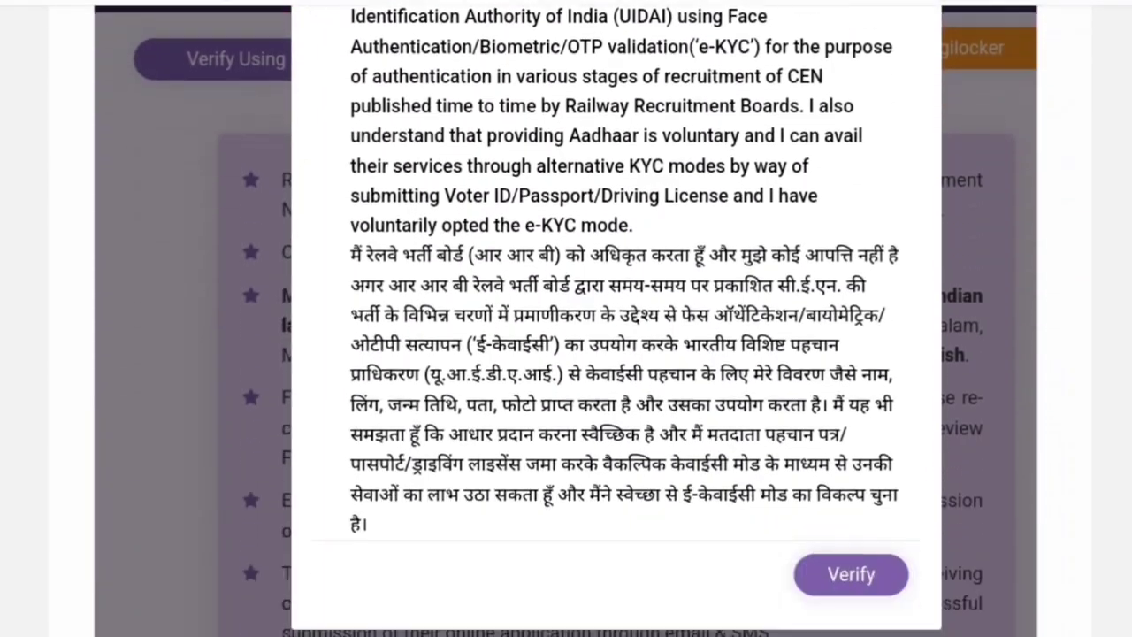
scroll(567, 318, up, 10)
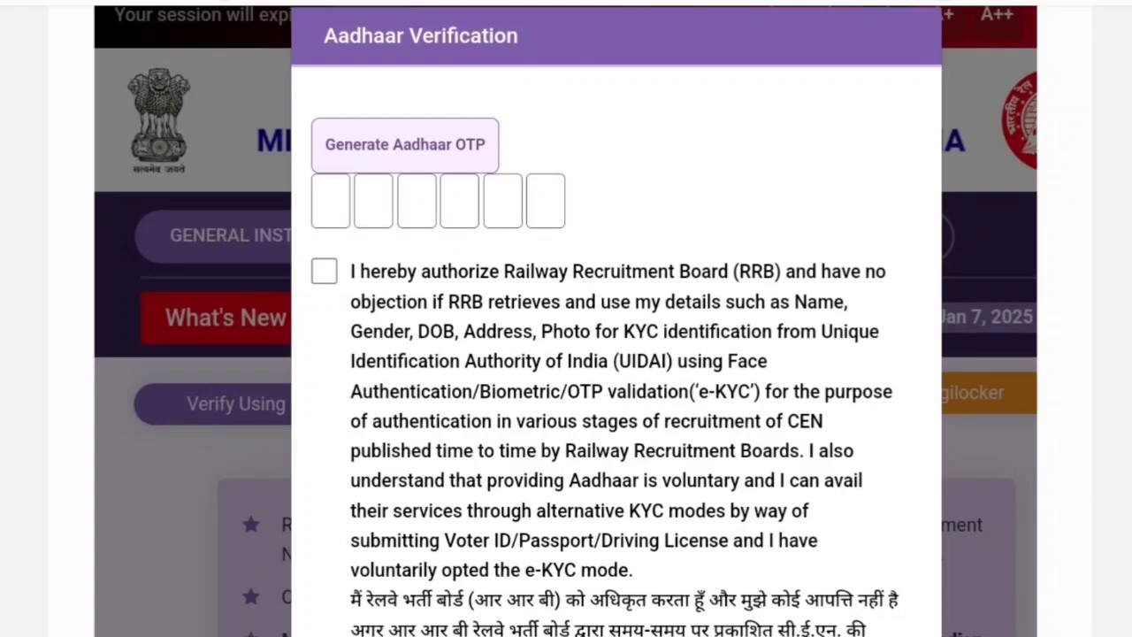
mouse_move(354, 161)
mouse_down()
mouse_move(479, 155)
mouse_move(504, 99)
mouse_up()
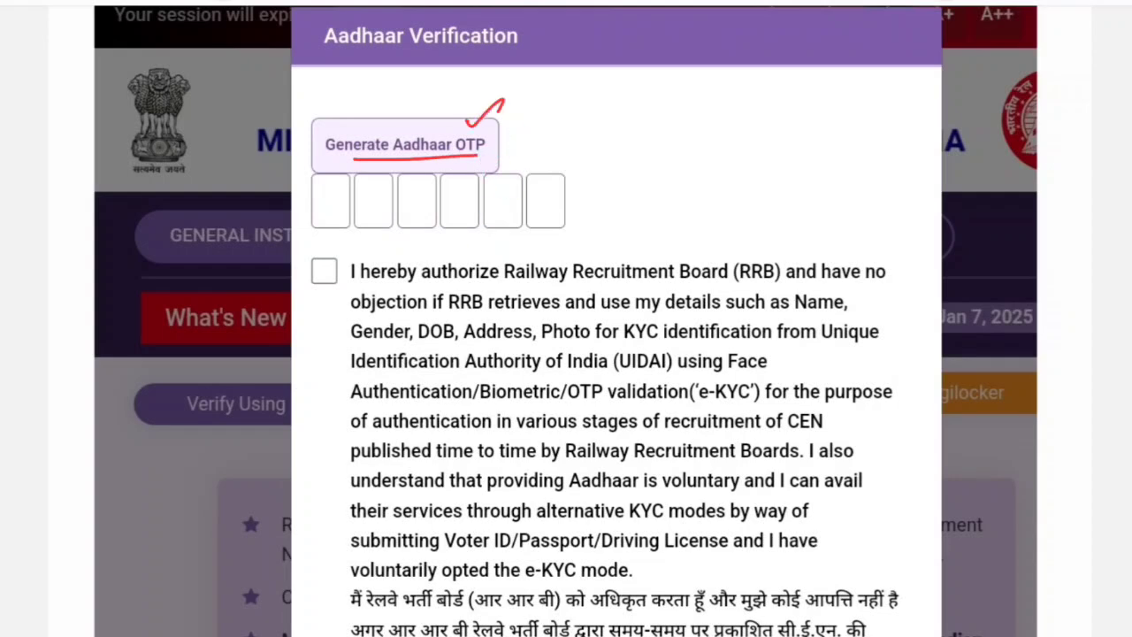
drag(343, 205, 552, 198)
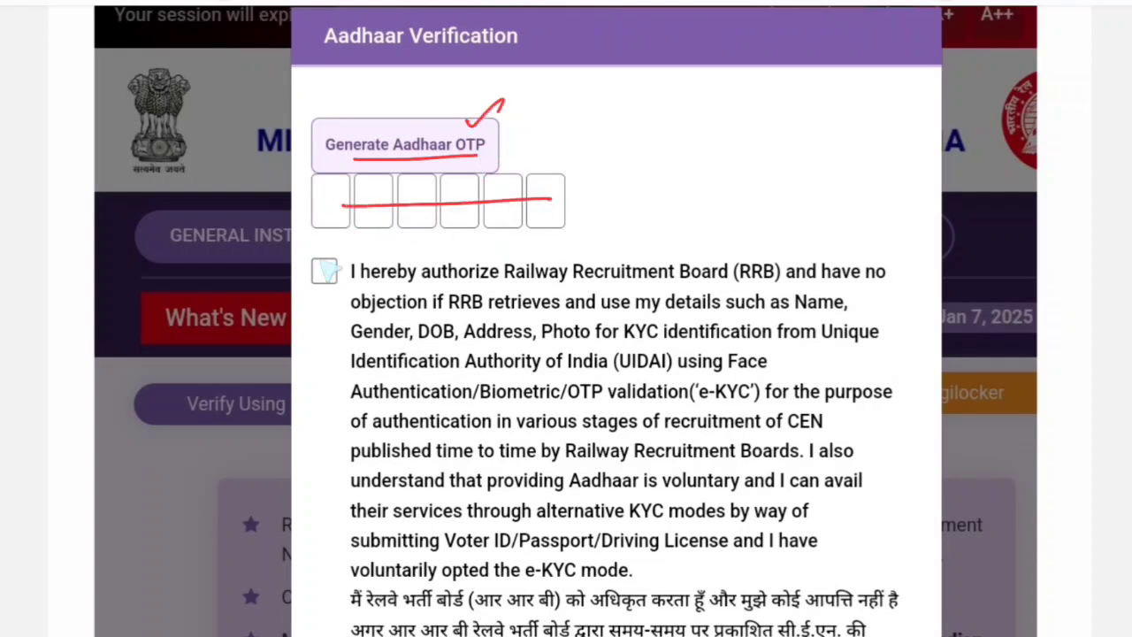
drag(323, 270, 343, 259)
scroll(566, 318, down, 10)
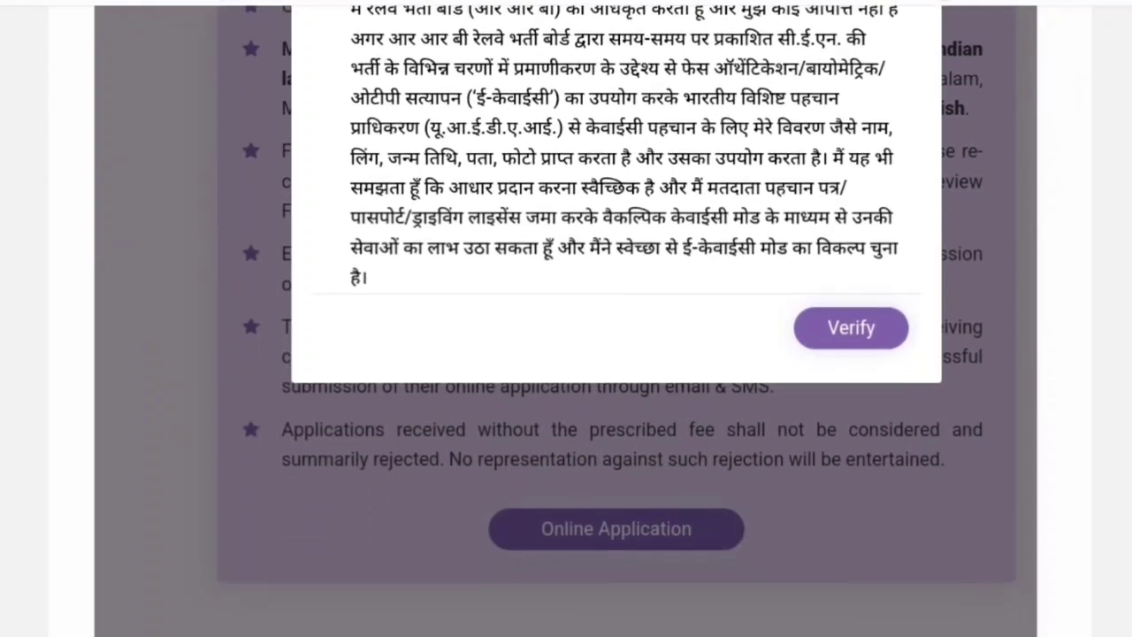
drag(848, 308, 856, 321)
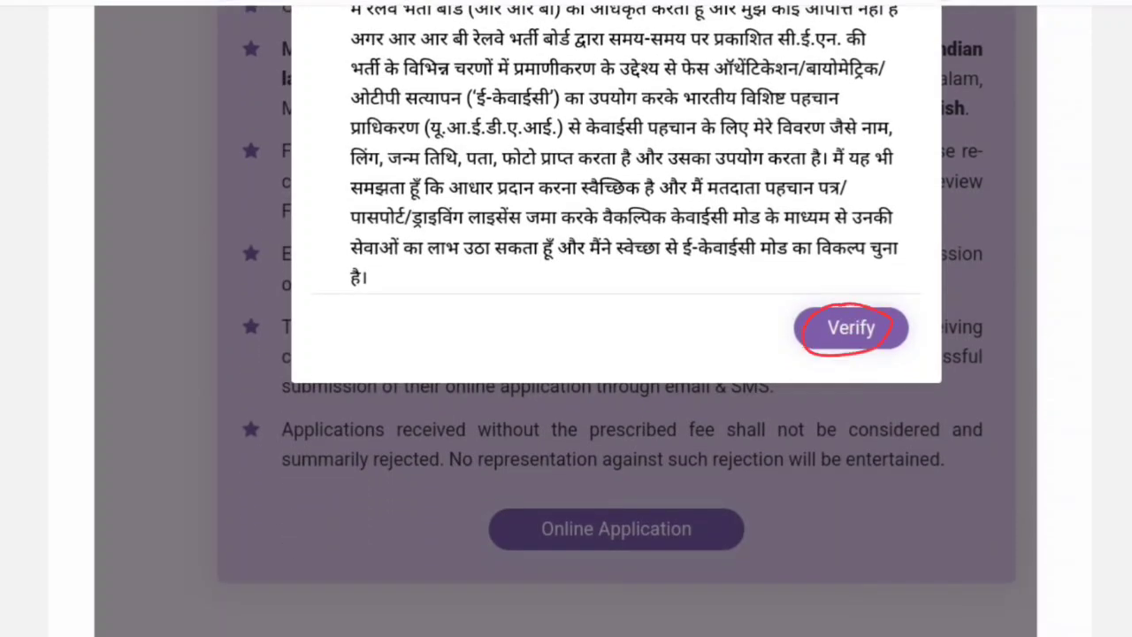
scroll(566, 319, down, 3)
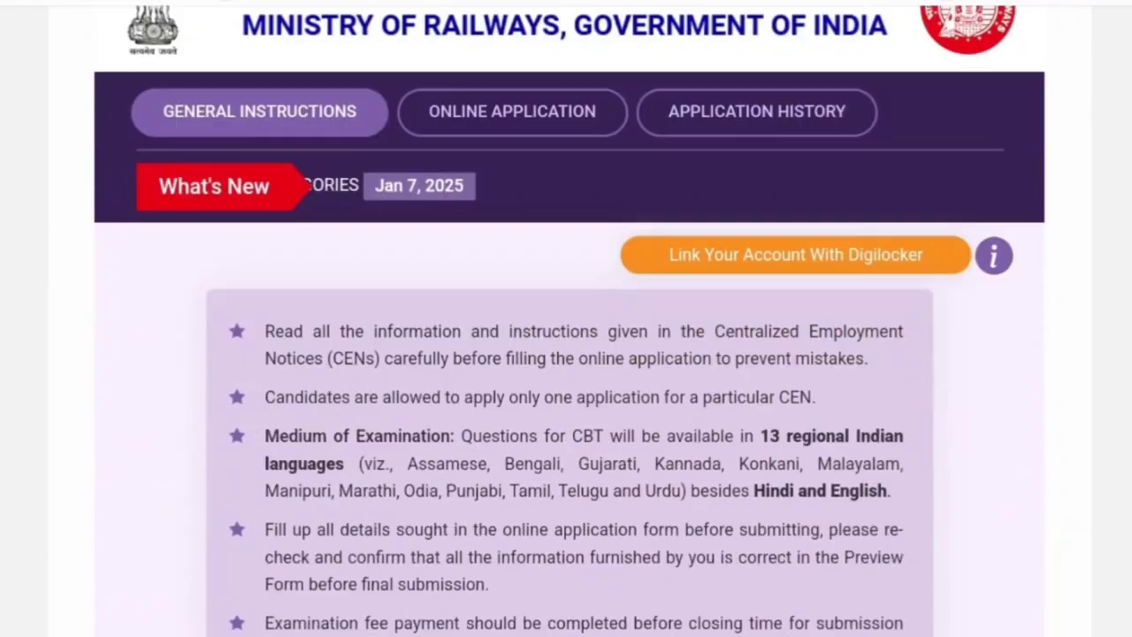
Circle the Online Application button below the general instructions and mark Online Application in the page header.
scroll(566, 318, down, 10)
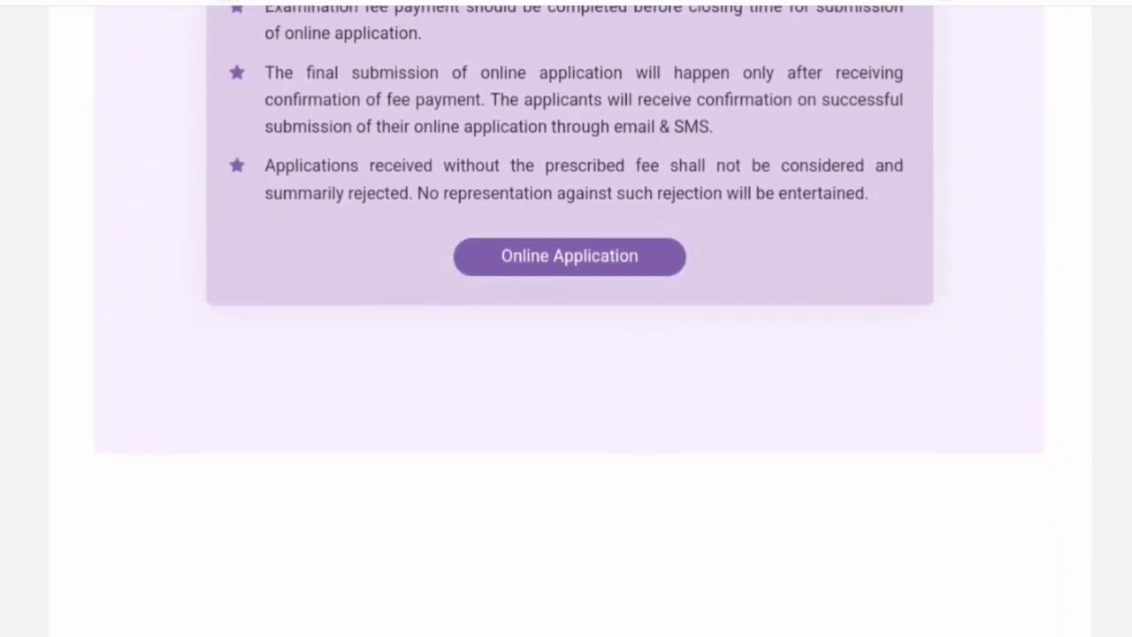
scroll(567, 318, up, 1)
mouse_move(561, 310)
mouse_down()
mouse_move(531, 370)
mouse_move(540, 310)
mouse_up()
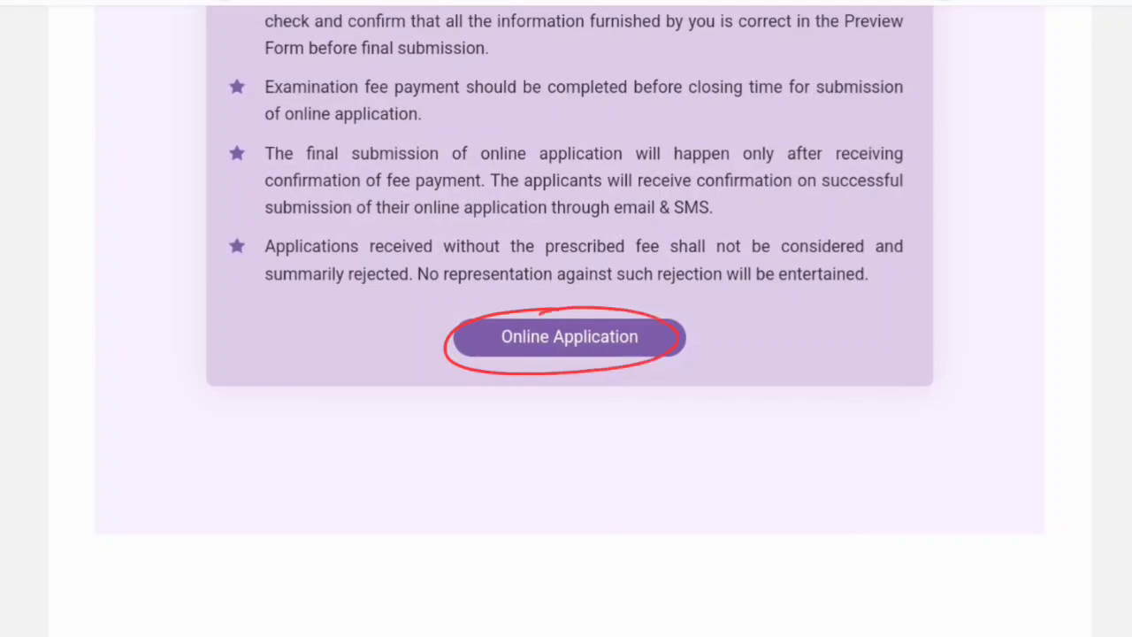
scroll(567, 318, up, 10)
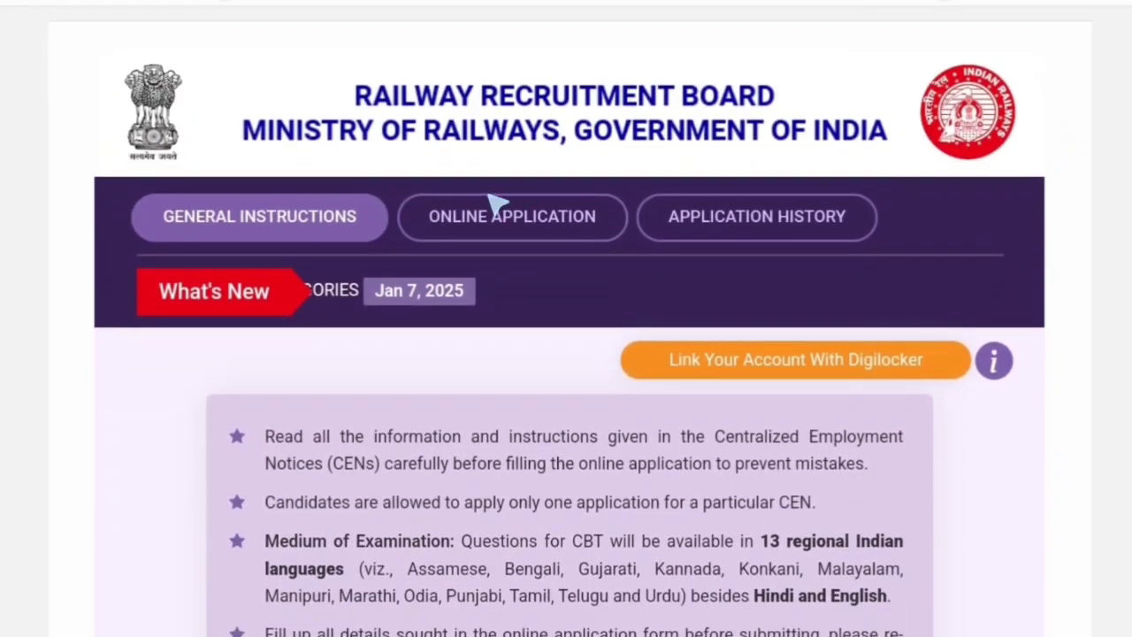
mouse_move(491, 200)
mouse_down()
mouse_move(432, 188)
mouse_move(496, 186)
mouse_up()
scroll(566, 318, down, 6)
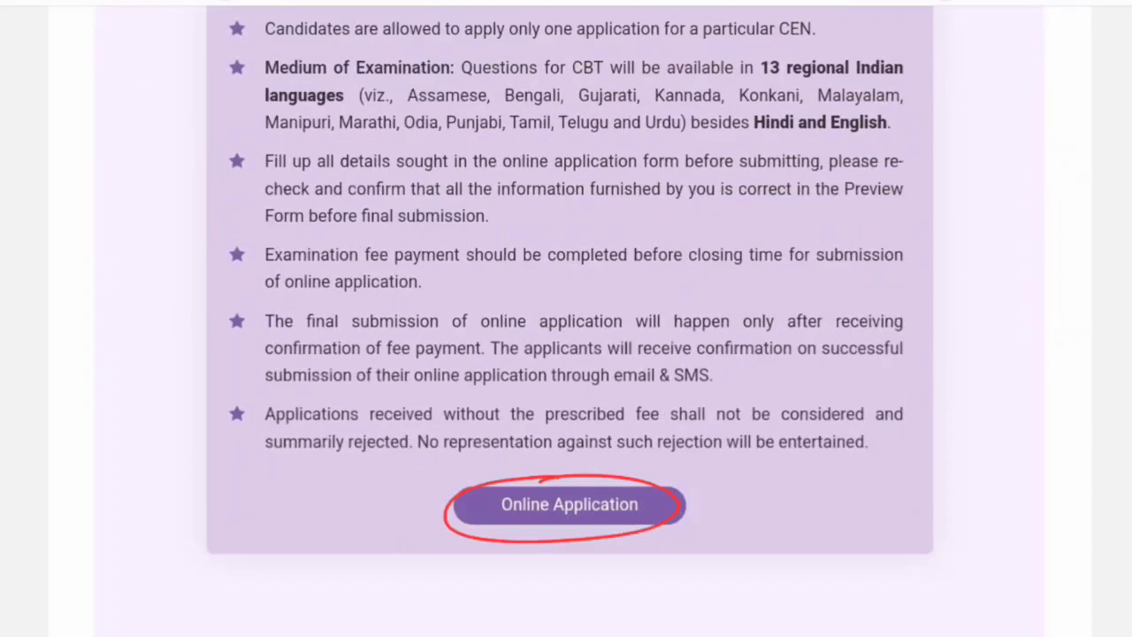
Tick the CEN No. 08/2024 and 07/2024 notices, underline Ministerial and Isolated Categories, and underline and tick Level 1.
scroll(567, 318, down, 15)
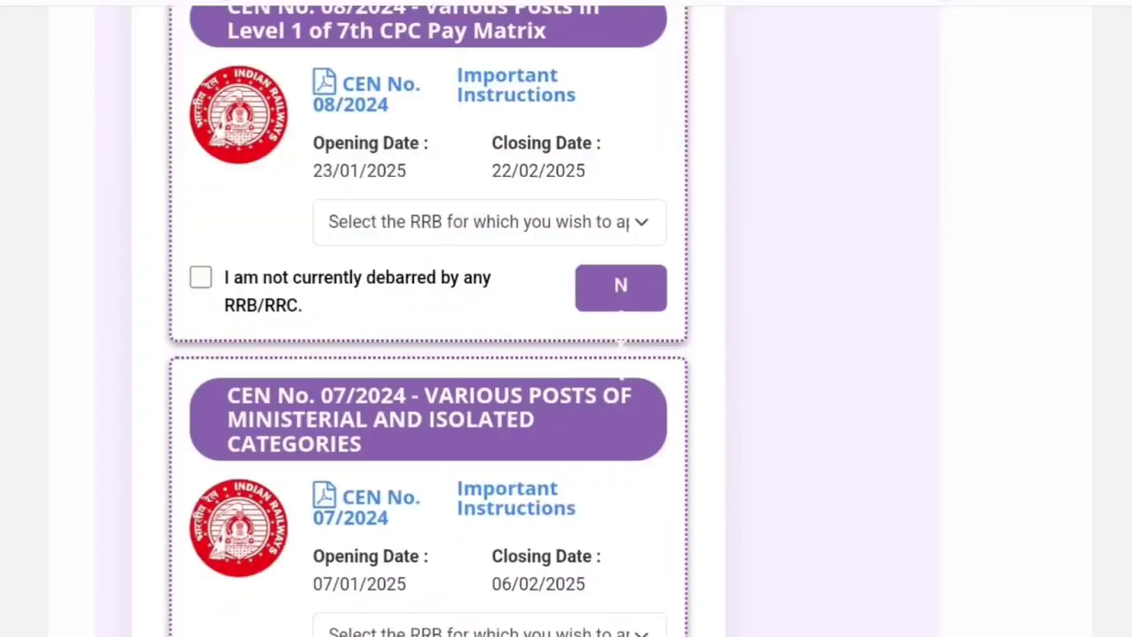
drag(673, 119, 710, 98)
drag(657, 489, 697, 460)
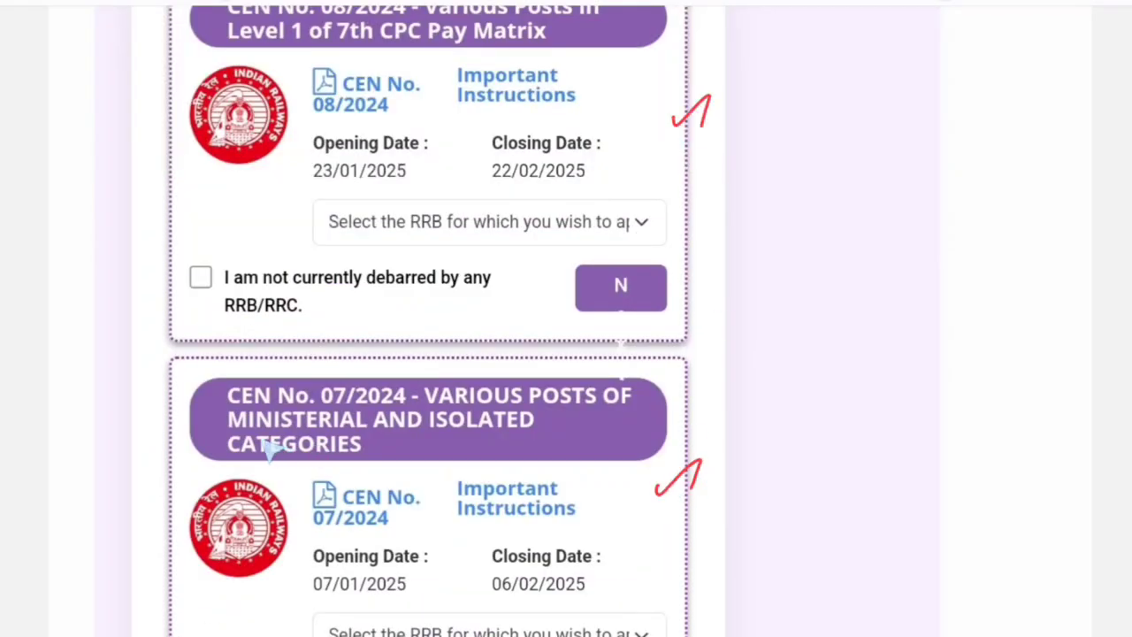
drag(345, 436, 385, 434)
scroll(434, 319, up, 3)
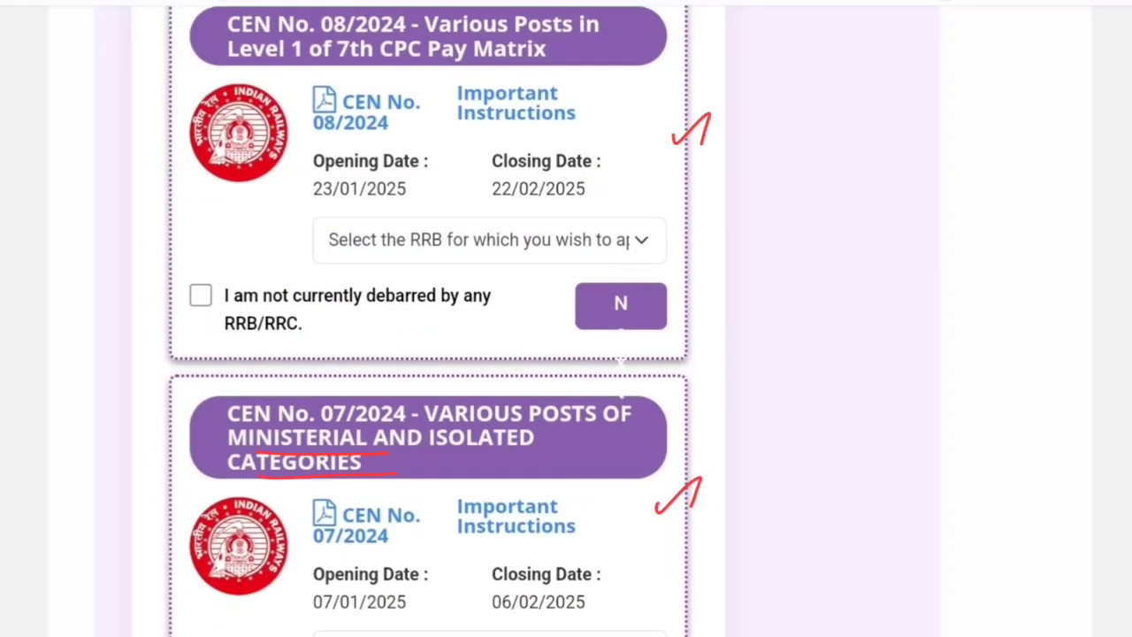
mouse_move(232, 172)
mouse_down()
mouse_move(316, 168)
mouse_move(235, 147)
mouse_up()
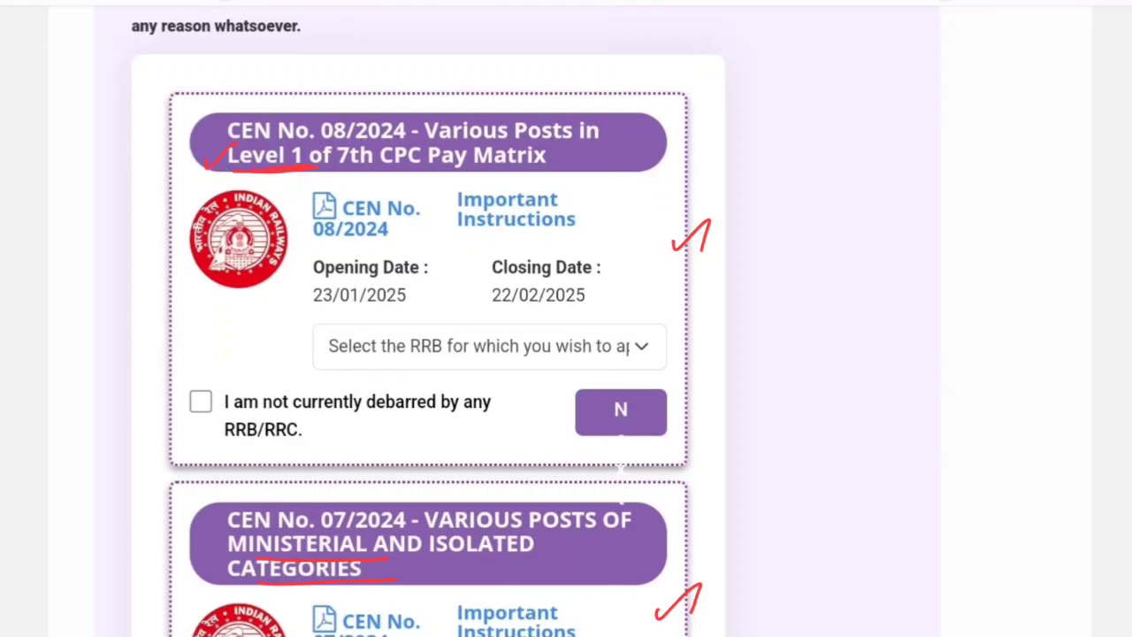
Mark the RRB selection field for CEN No. 08/2024, and circle and tick Chennai in the list of RRBs.
mouse_move(467, 359)
mouse_down()
mouse_move(542, 357)
mouse_move(558, 315)
mouse_up()
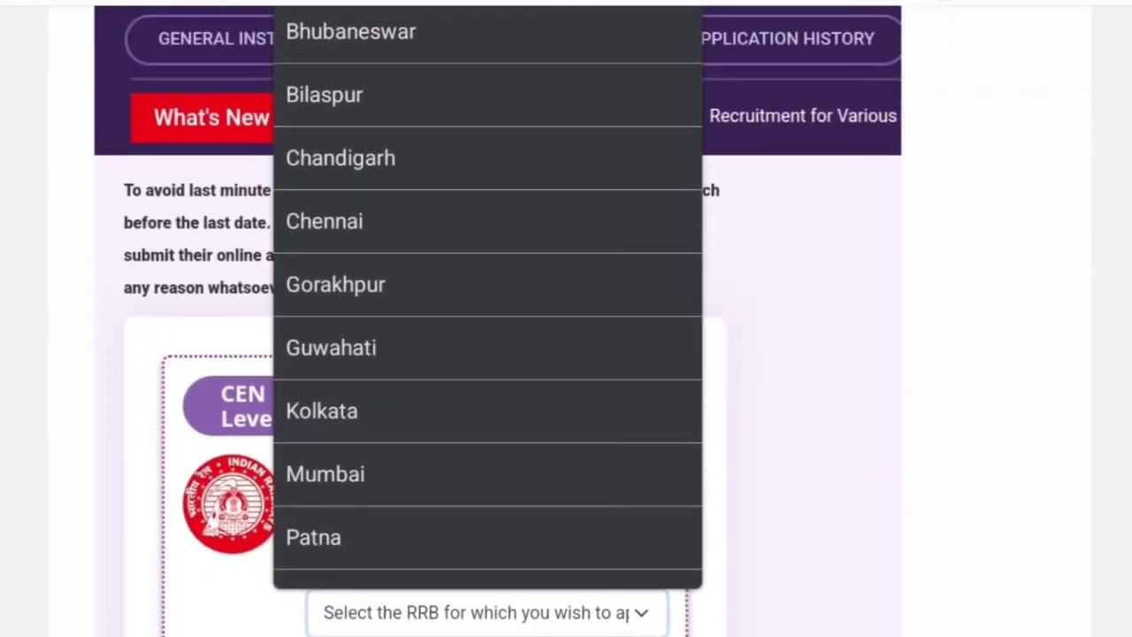
mouse_move(334, 202)
mouse_down()
mouse_move(261, 220)
mouse_move(359, 202)
mouse_up()
drag(423, 214, 460, 194)
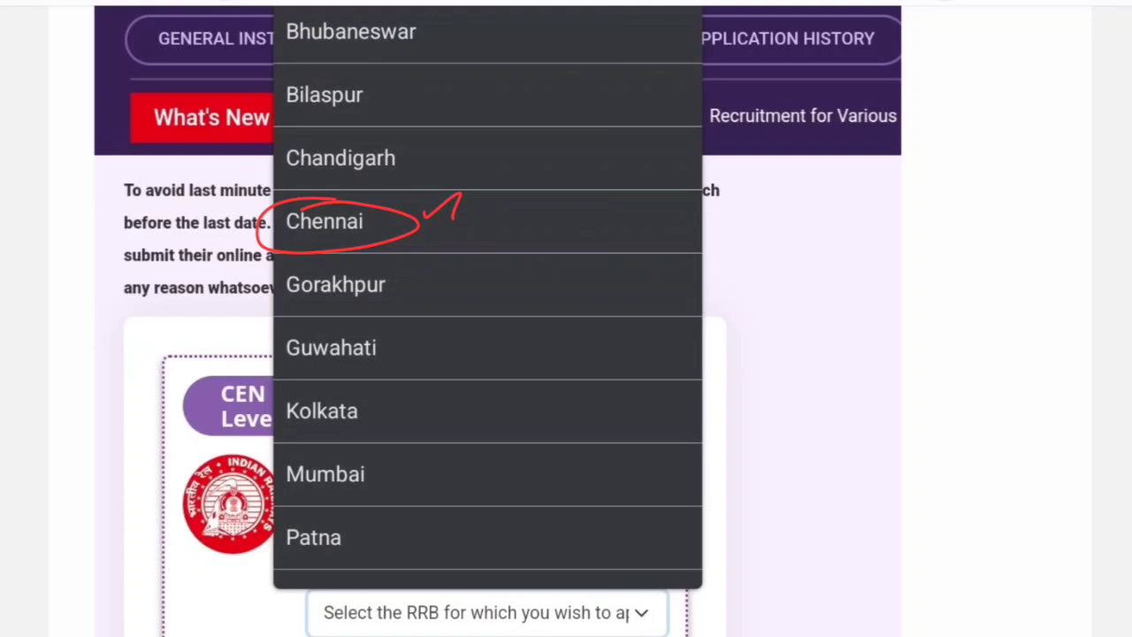
Tick the not-currently-debarred checkbox under CEN No. 08/2024, and circle and tick the Next button beside it.
scroll(566, 318, down, 7)
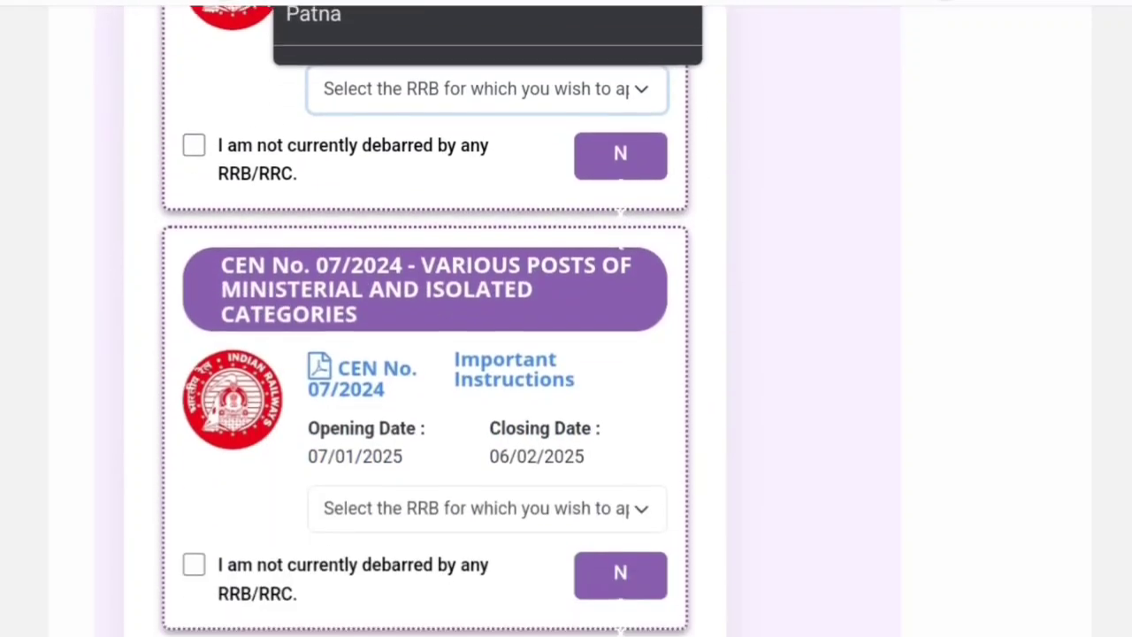
scroll(567, 319, up, 1)
scroll(425, 319, up, 2)
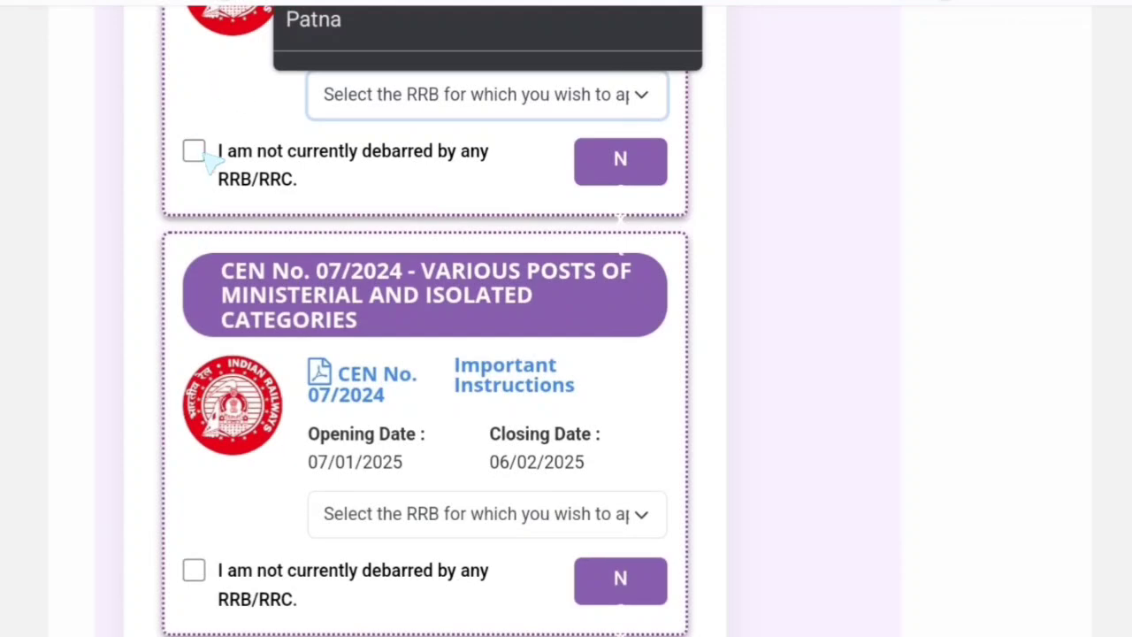
drag(190, 147, 201, 142)
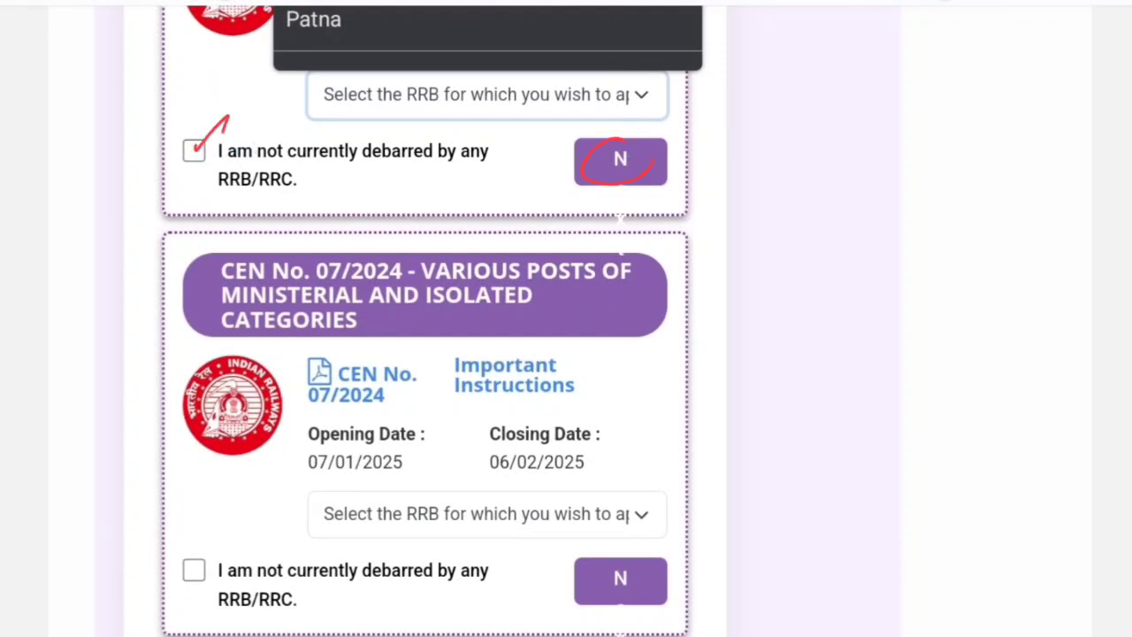
drag(639, 163, 681, 138)
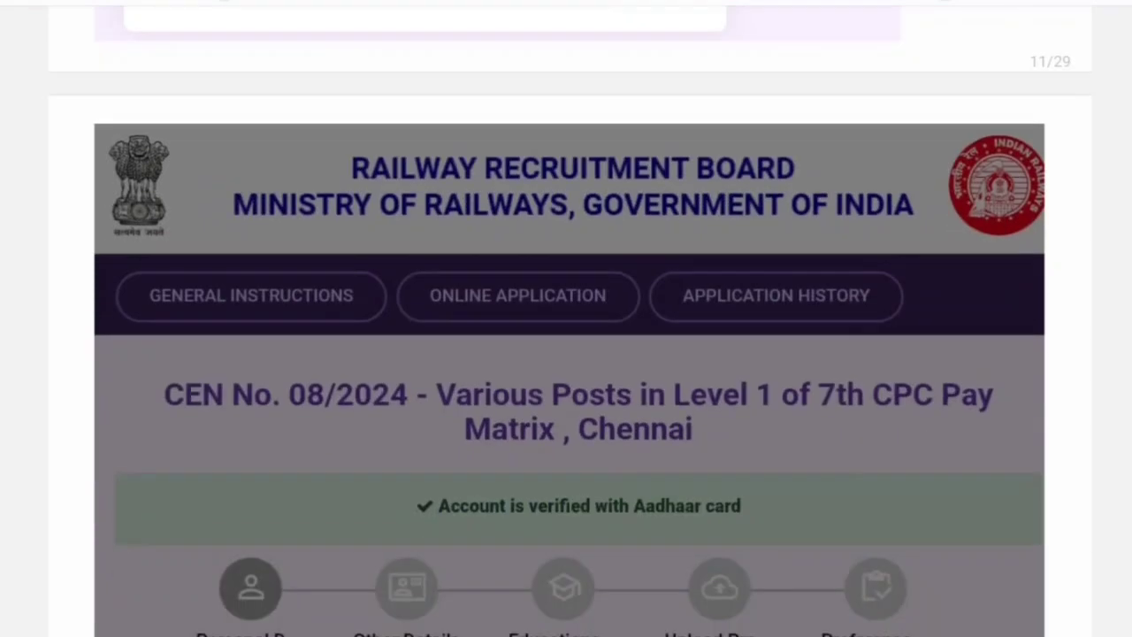
On the Information message image, underline and tick the sentence saying the data is fetched from previous saved data.
scroll(566, 319, down, 8)
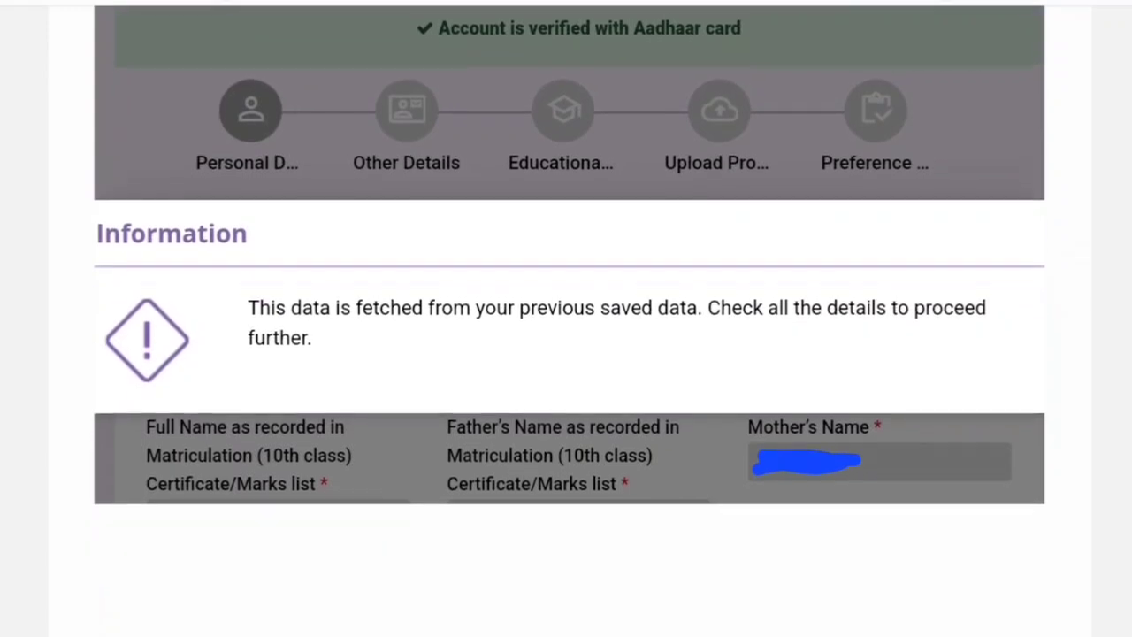
scroll(566, 318, up, 3)
scroll(567, 319, down, 2)
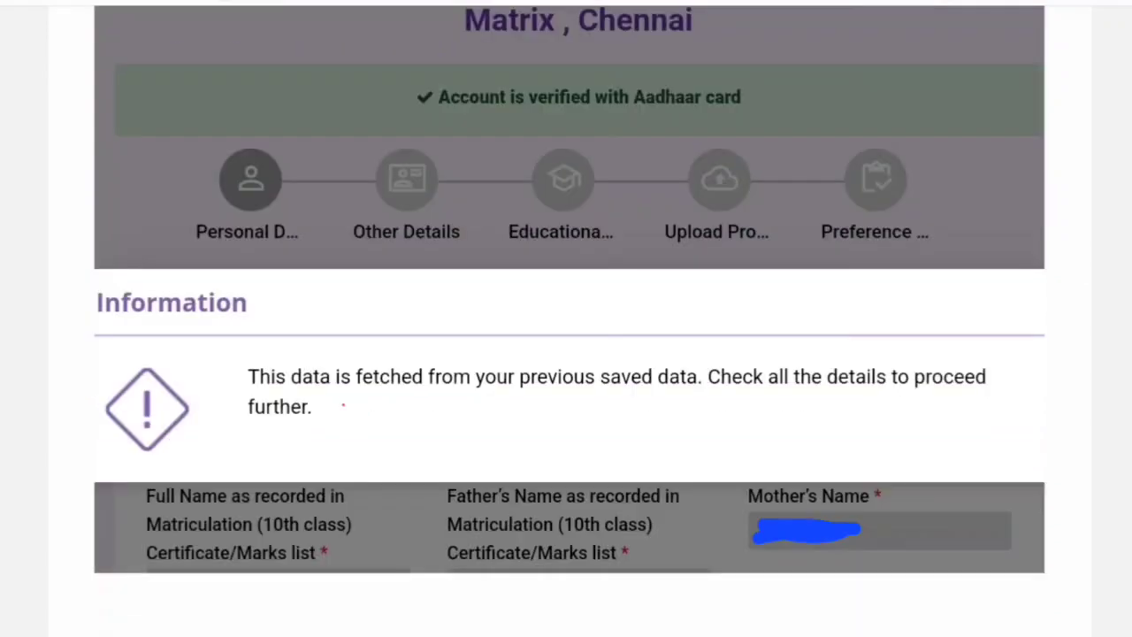
drag(343, 406, 519, 396)
drag(420, 352, 469, 323)
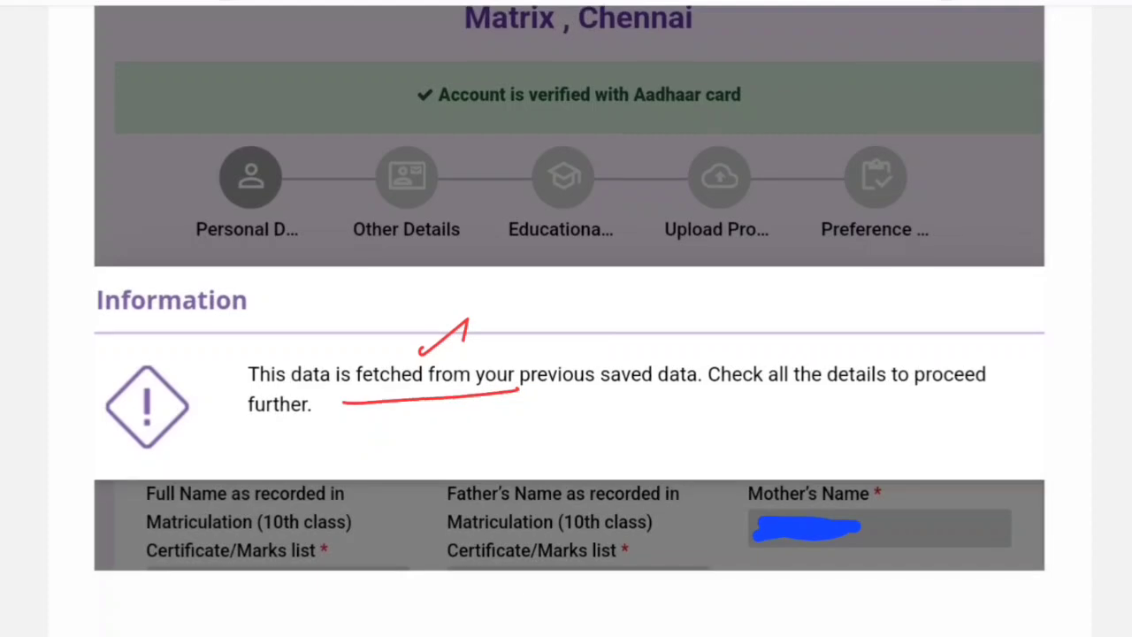
In Personal Details, draw a curly bracket beside Mother's Name and Mobile Number, and underline the nationality and date of birth fields.
scroll(566, 319, down, 12)
scroll(566, 319, down, 4)
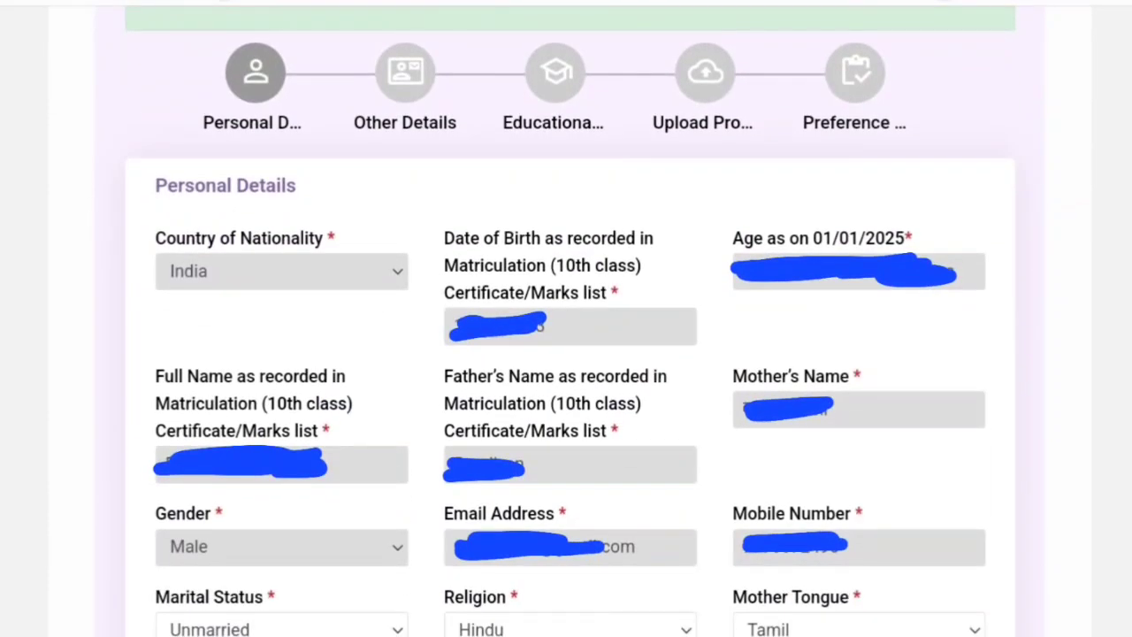
scroll(566, 318, down, 2)
drag(969, 198, 975, 364)
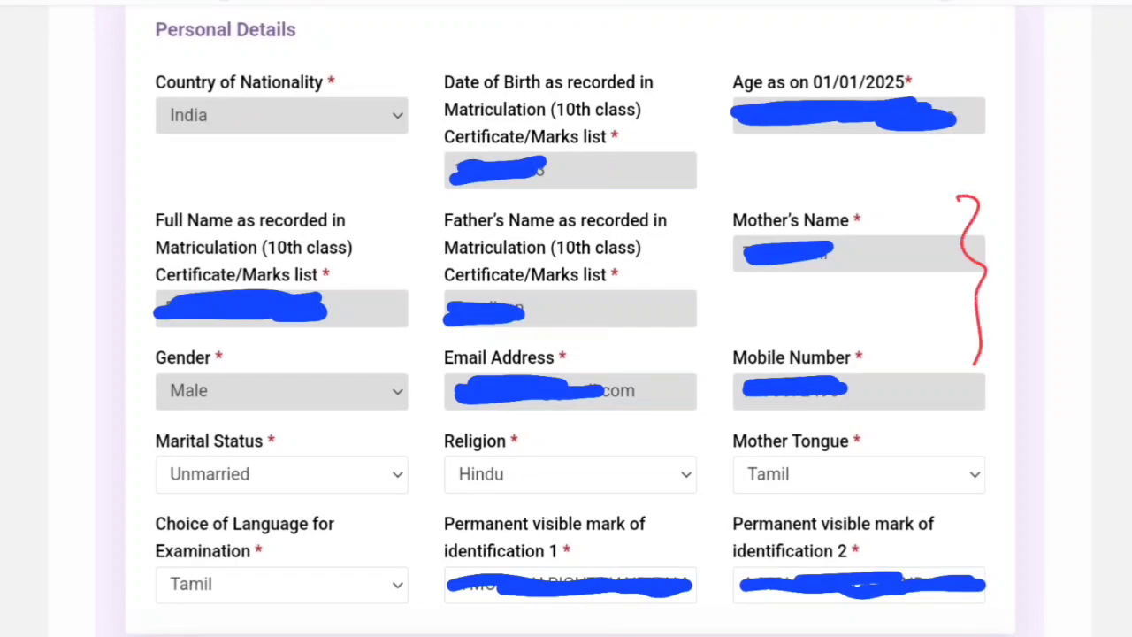
drag(170, 136, 253, 130)
drag(575, 170, 656, 165)
Tick the Full Name, Father's Name, Mother's Name and Date of Birth fields, and tick and underline Age as on 01/01/2025.
drag(347, 305, 357, 303)
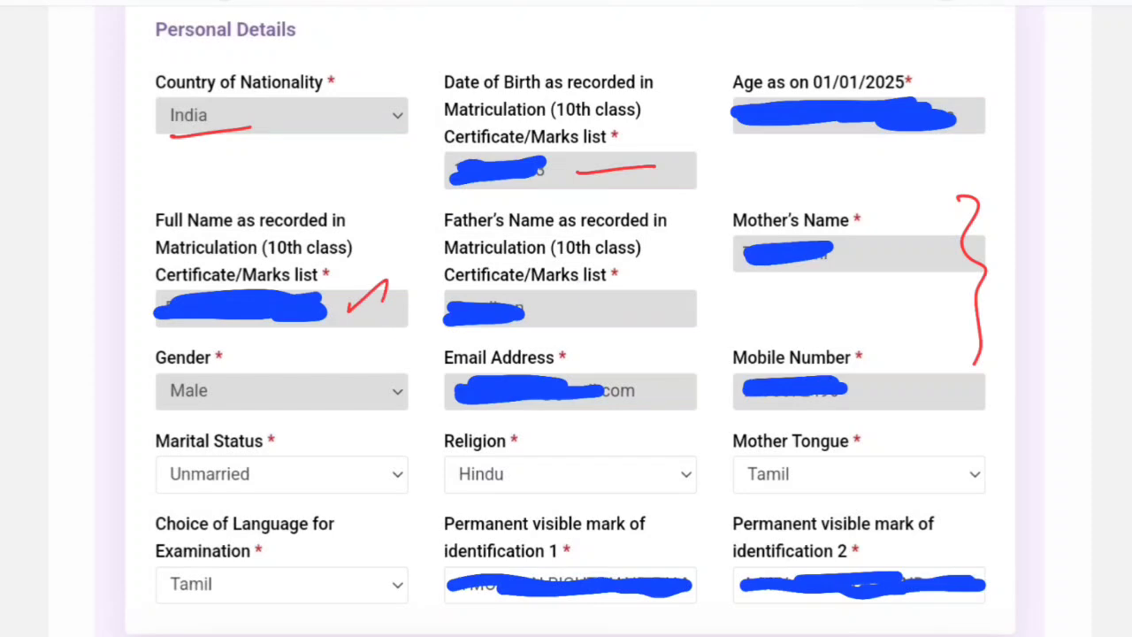
drag(587, 303, 630, 280)
drag(854, 241, 890, 216)
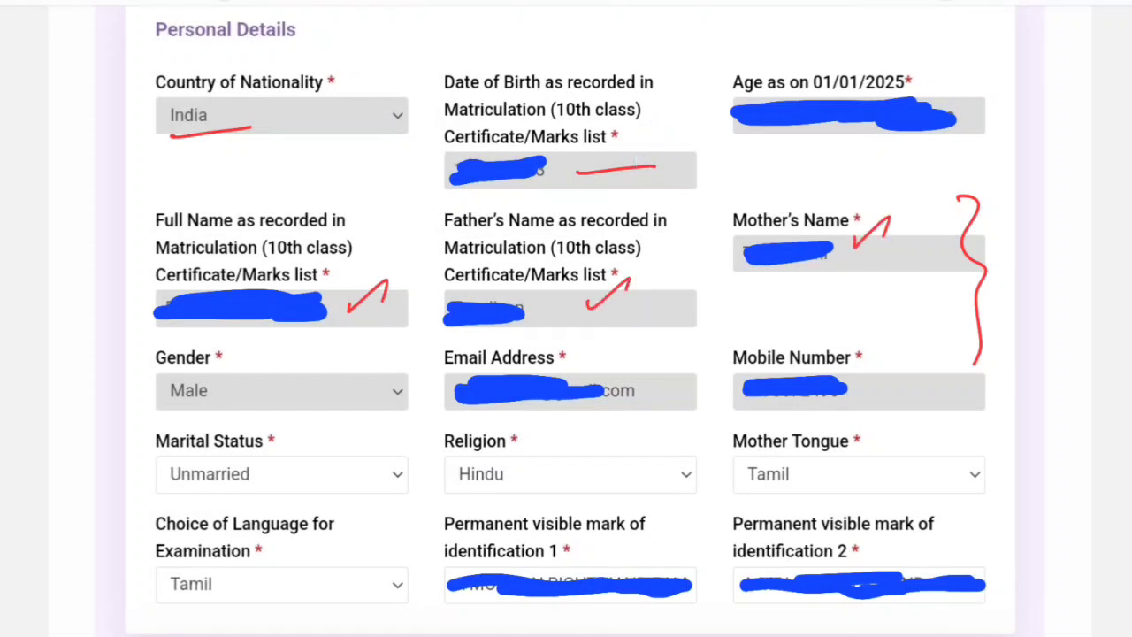
drag(628, 146, 665, 129)
drag(856, 67, 883, 41)
drag(734, 142, 865, 140)
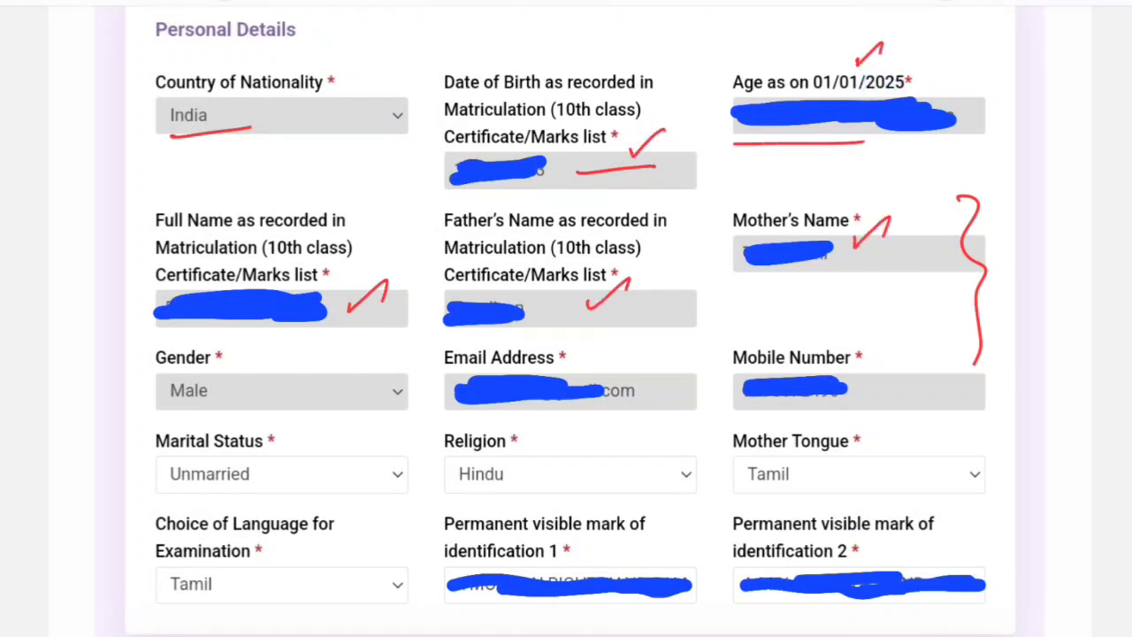
Underline the Gender value, tick Email Address, and underline the Mobile Number label.
scroll(567, 318, down, 3)
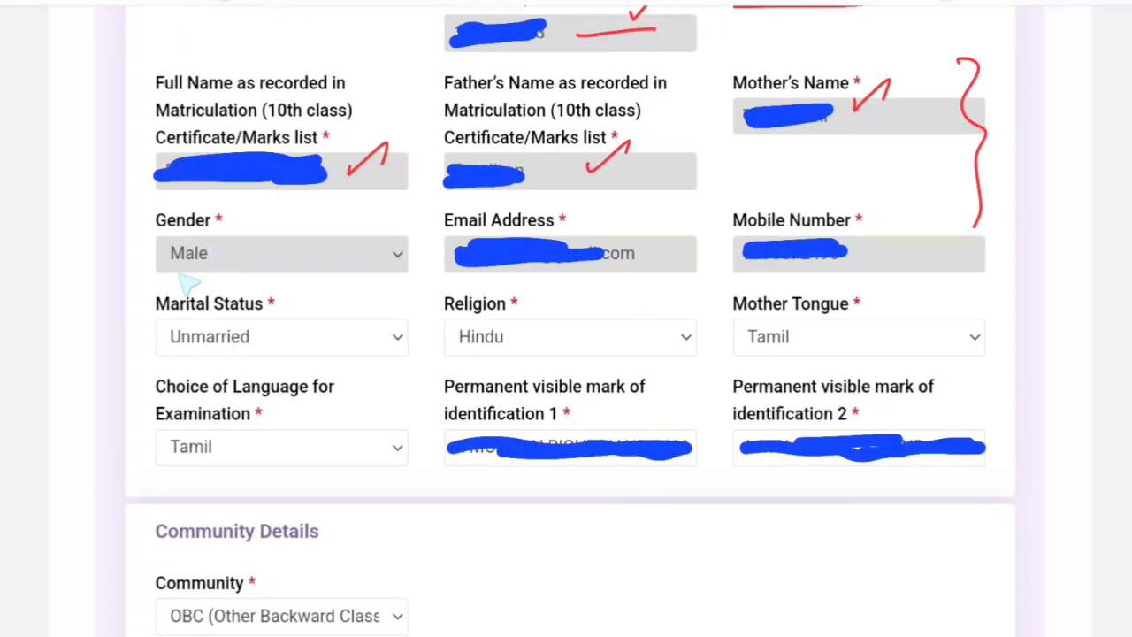
drag(164, 269, 231, 263)
drag(582, 233, 638, 218)
drag(772, 234, 862, 229)
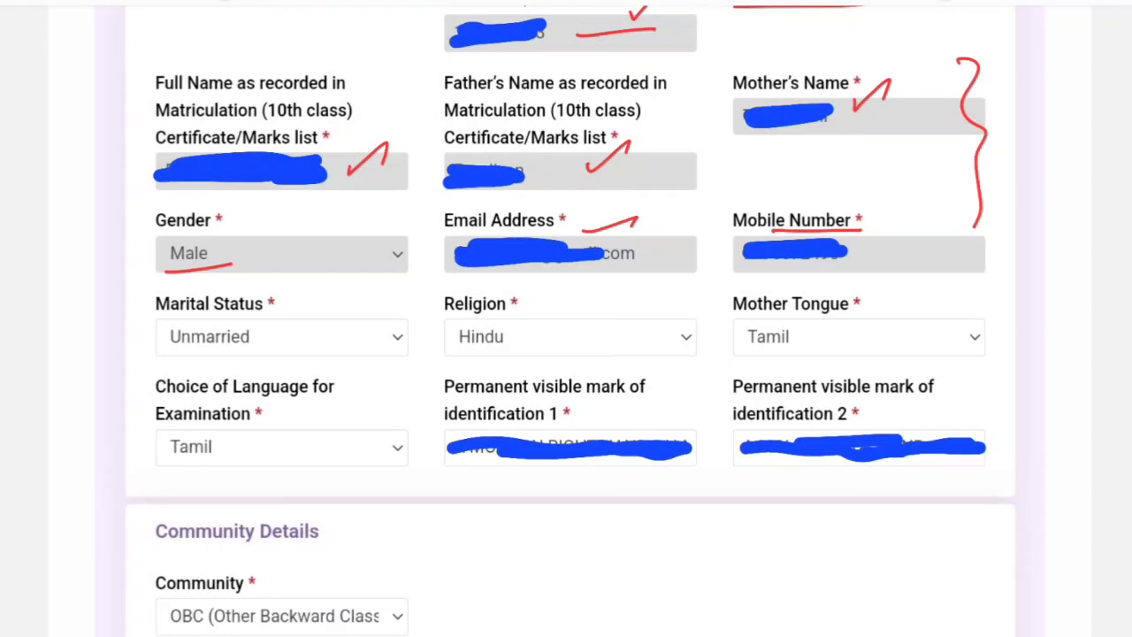
Underline the Marital Status, Religion and Mother Tongue values, and circle and tick Tamil as the examination language.
drag(168, 352, 260, 345)
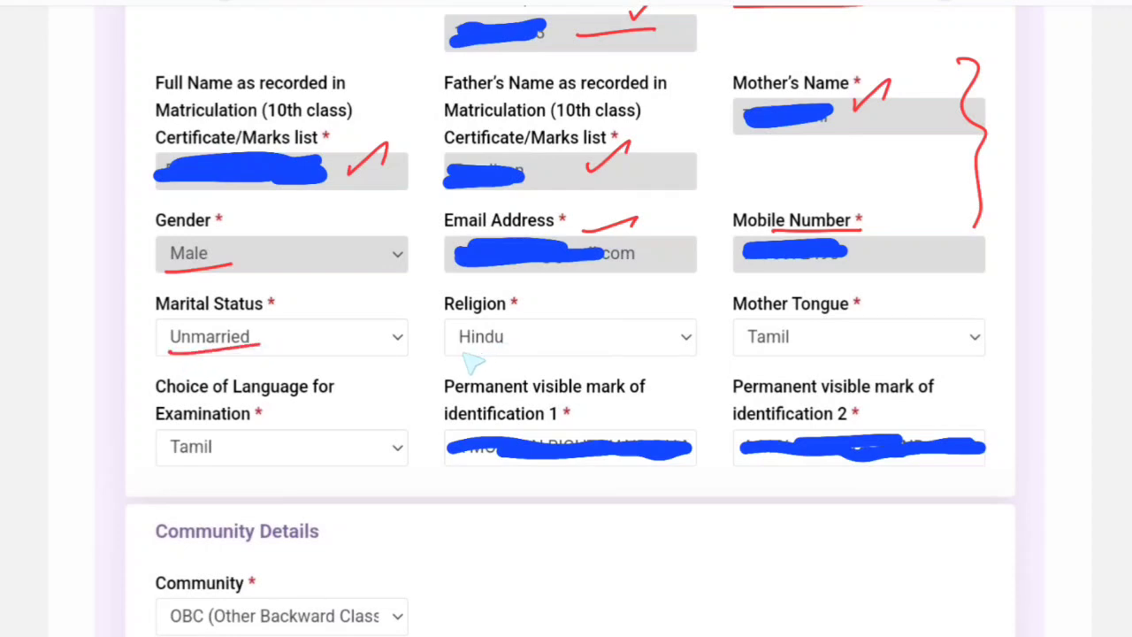
drag(447, 352, 559, 342)
drag(738, 355, 842, 351)
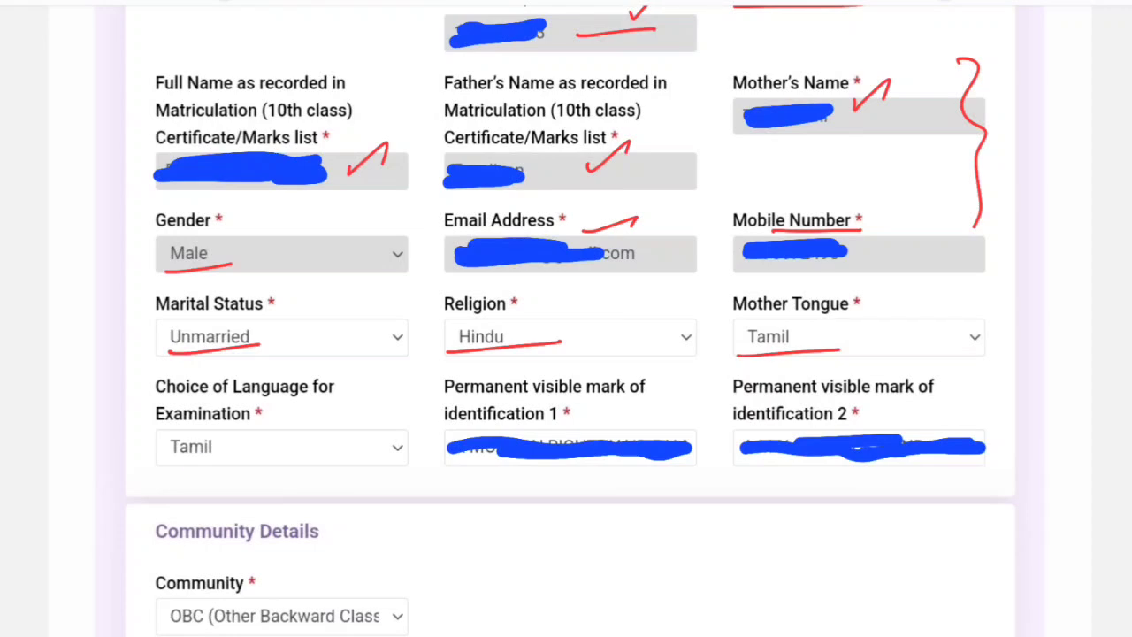
mouse_move(241, 440)
mouse_down()
mouse_move(279, 423)
mouse_move(190, 478)
mouse_move(265, 423)
mouse_up()
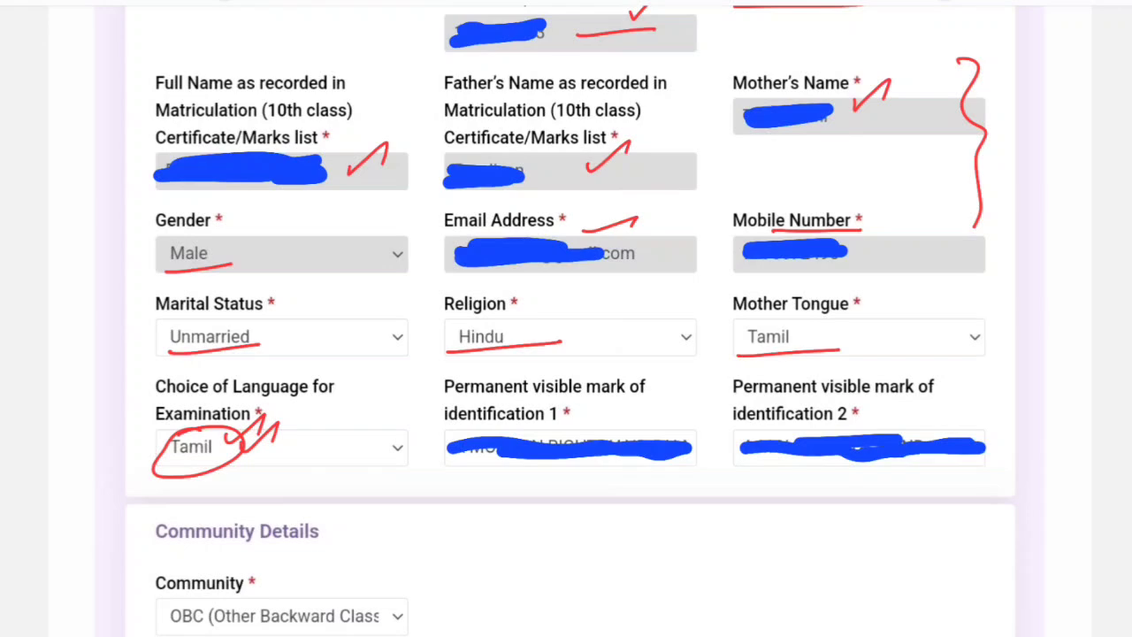
Underline both Permanent visible mark of identification labels and draw a line under each of their fields.
drag(485, 403, 531, 401)
drag(478, 434, 580, 432)
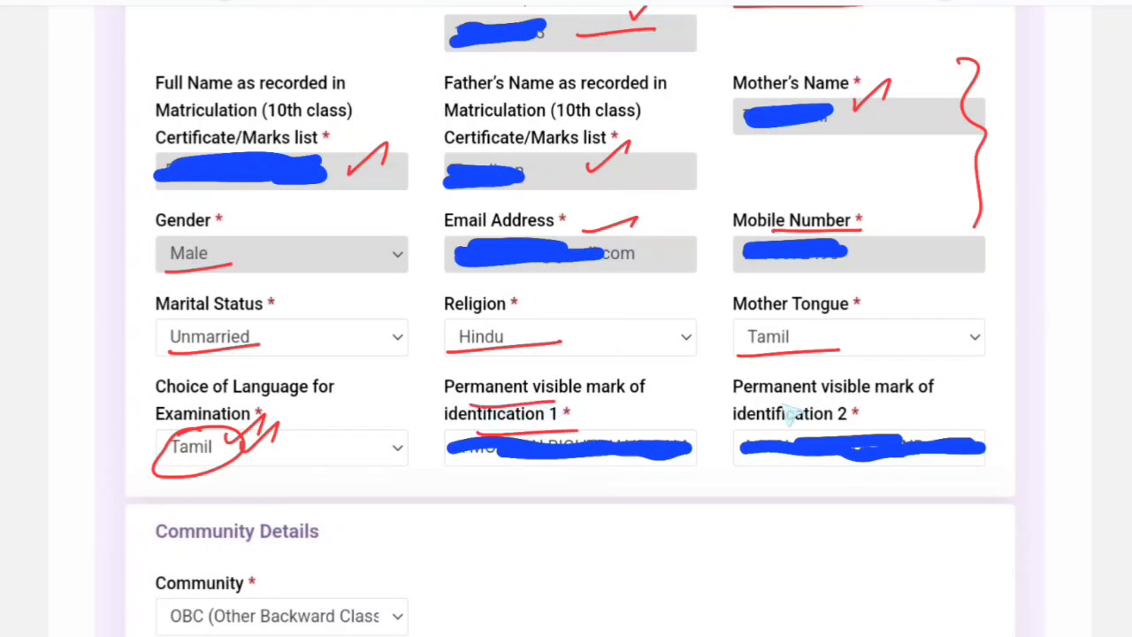
drag(756, 402, 827, 400)
drag(732, 434, 839, 426)
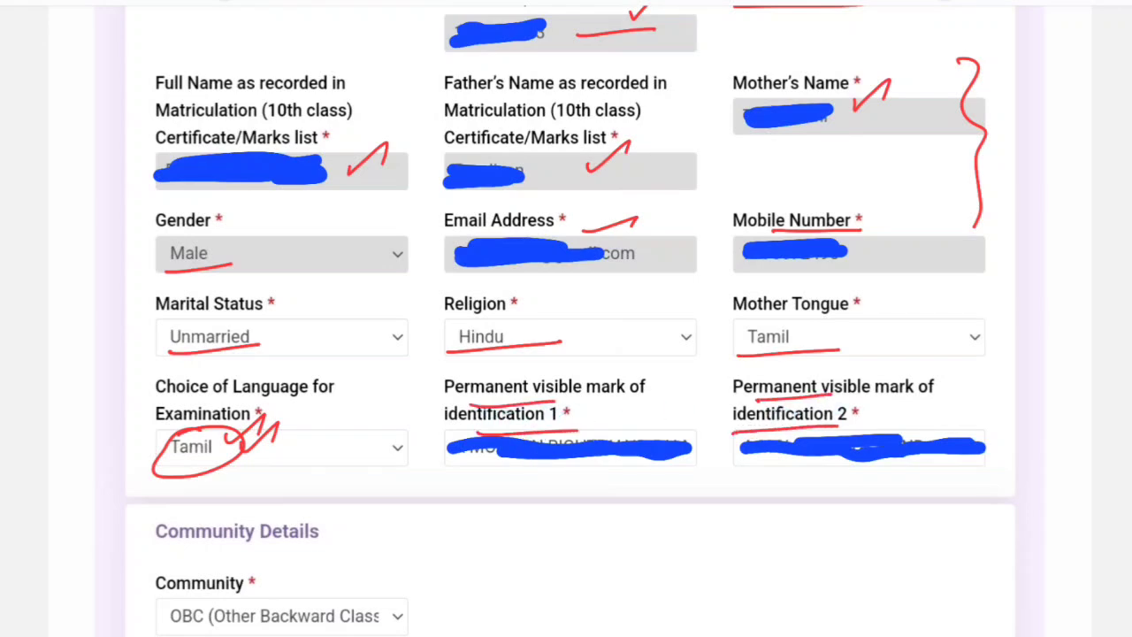
drag(477, 476, 586, 469)
drag(766, 474, 867, 467)
Underline the Community Details heading, write a circled UR with a tick beside Community, and underline OBC.
scroll(570, 321, down, 10)
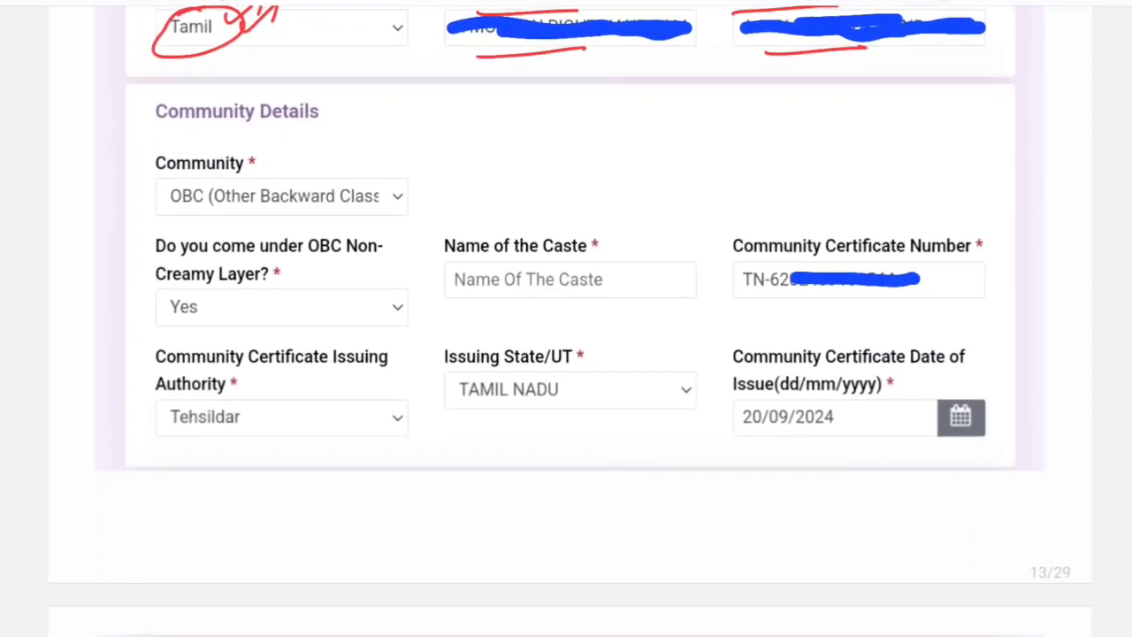
mouse_move(183, 104)
mouse_down()
mouse_move(311, 100)
mouse_move(342, 136)
mouse_move(385, 96)
mouse_up()
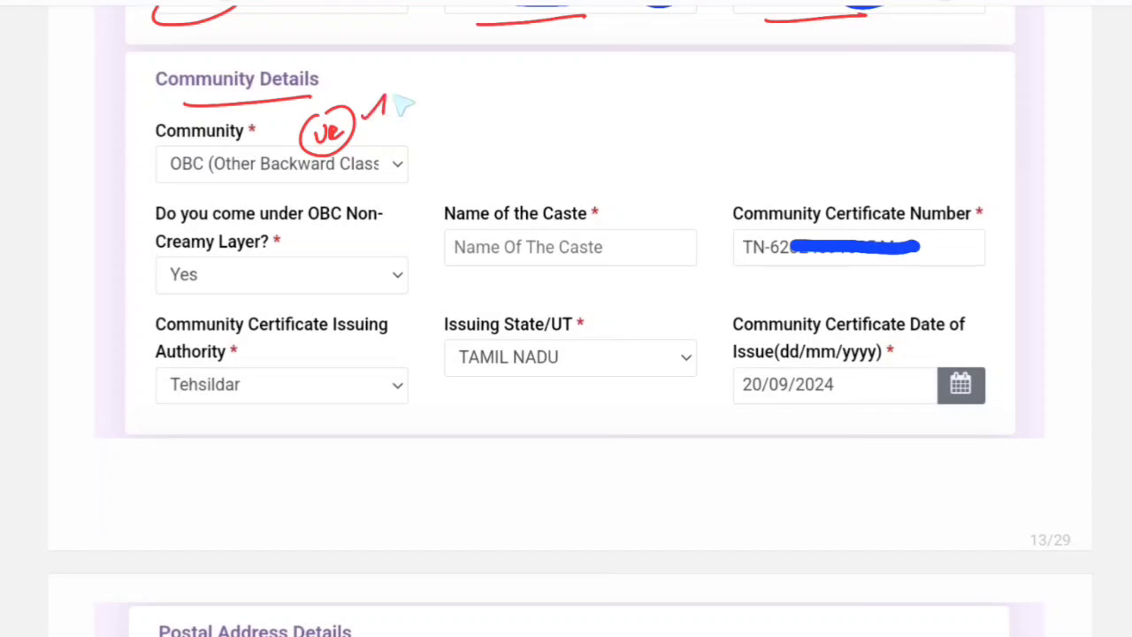
drag(173, 180, 265, 174)
Underline the certificate number, issuing authority and issuing state, underline and tick the issue date, and circle Name of the Caste.
drag(746, 267, 859, 265)
drag(166, 414, 305, 403)
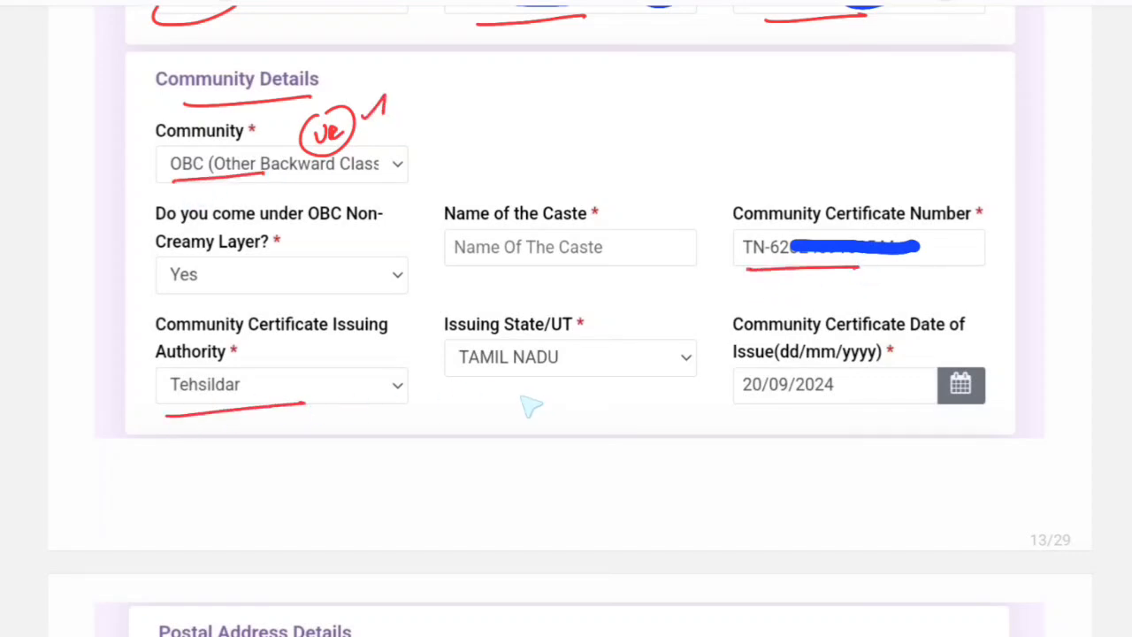
drag(467, 387, 591, 383)
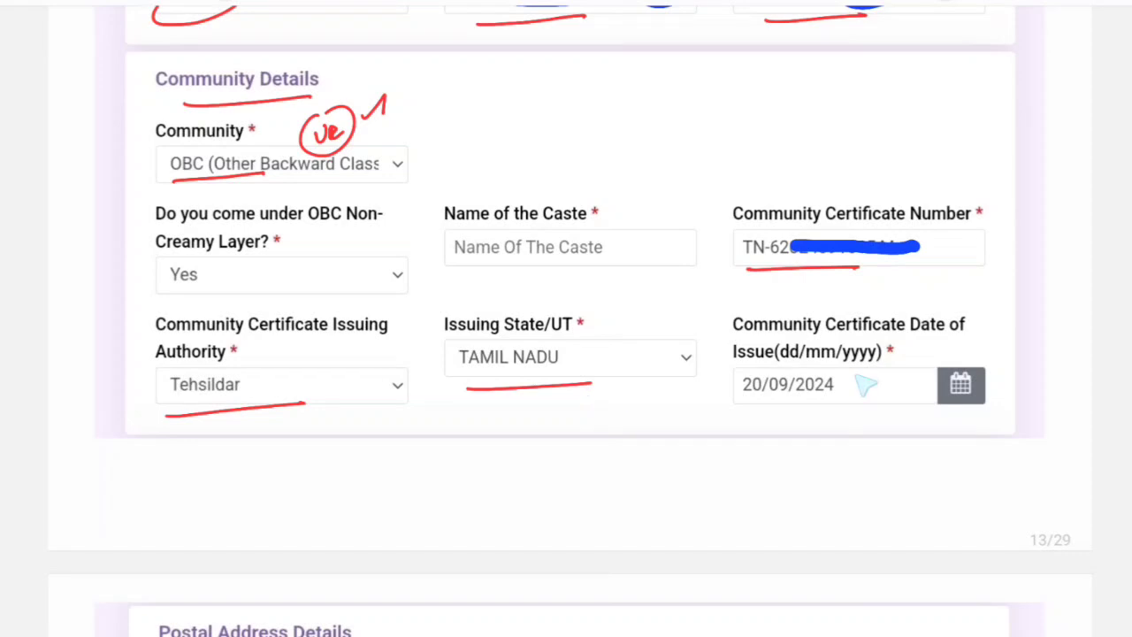
mouse_move(741, 411)
mouse_down()
mouse_move(837, 397)
mouse_move(888, 364)
mouse_up()
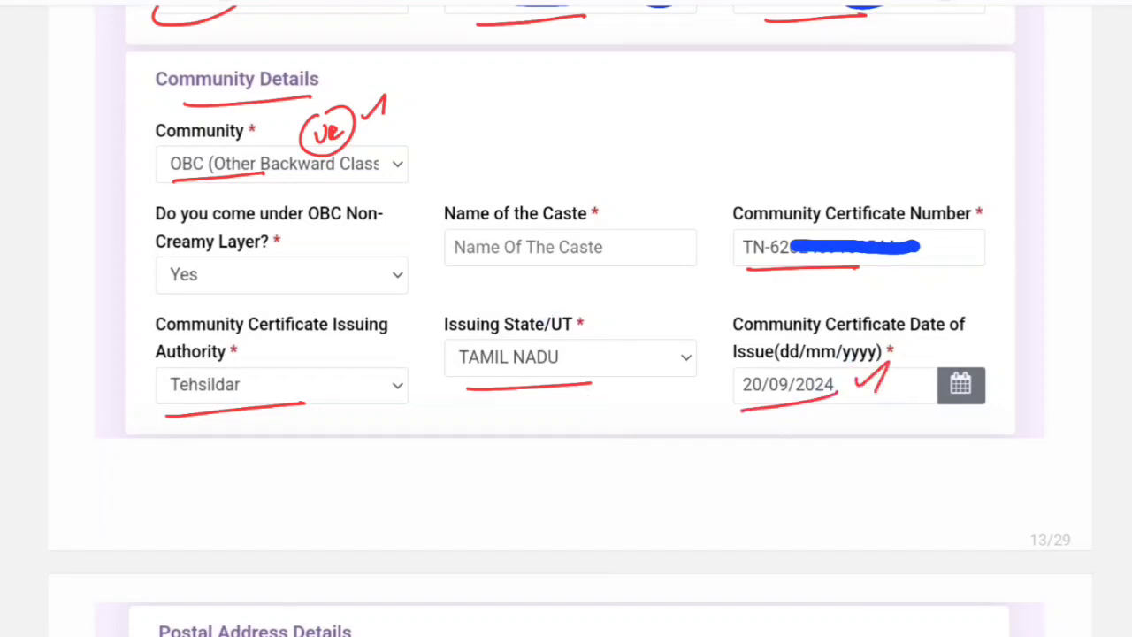
mouse_move(502, 226)
mouse_down()
mouse_move(541, 272)
mouse_move(517, 232)
mouse_up()
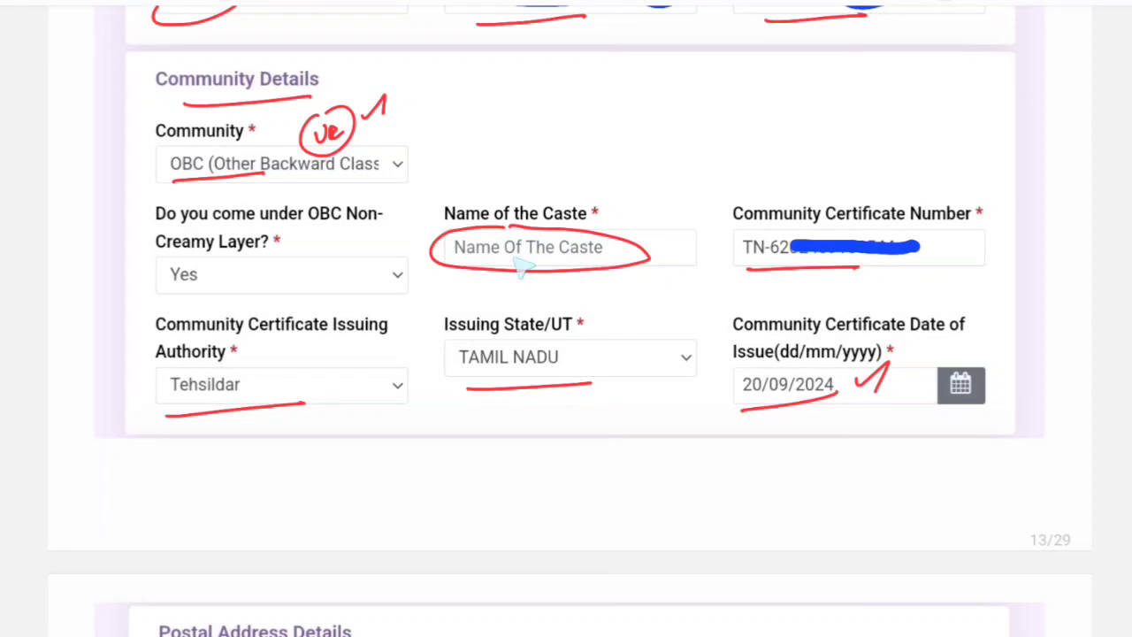
Draw lines through the Name of the Caste placeholder, tick the field, and write a circled ST with a tick beside Community.
mouse_move(483, 251)
mouse_down()
mouse_move(603, 248)
mouse_move(639, 209)
mouse_up()
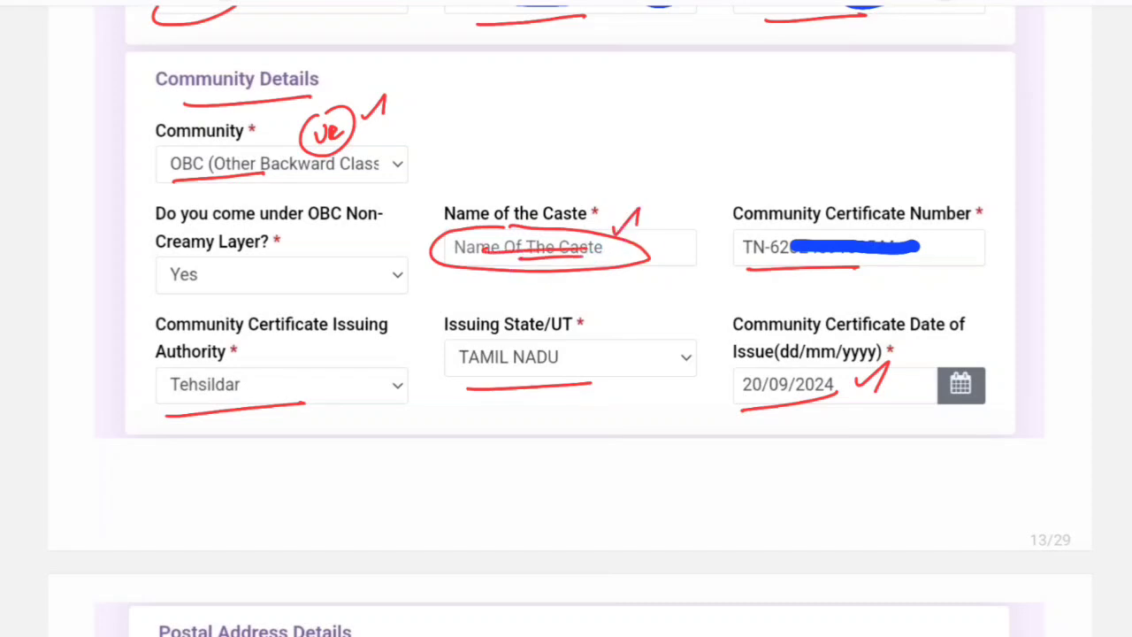
drag(521, 258, 591, 256)
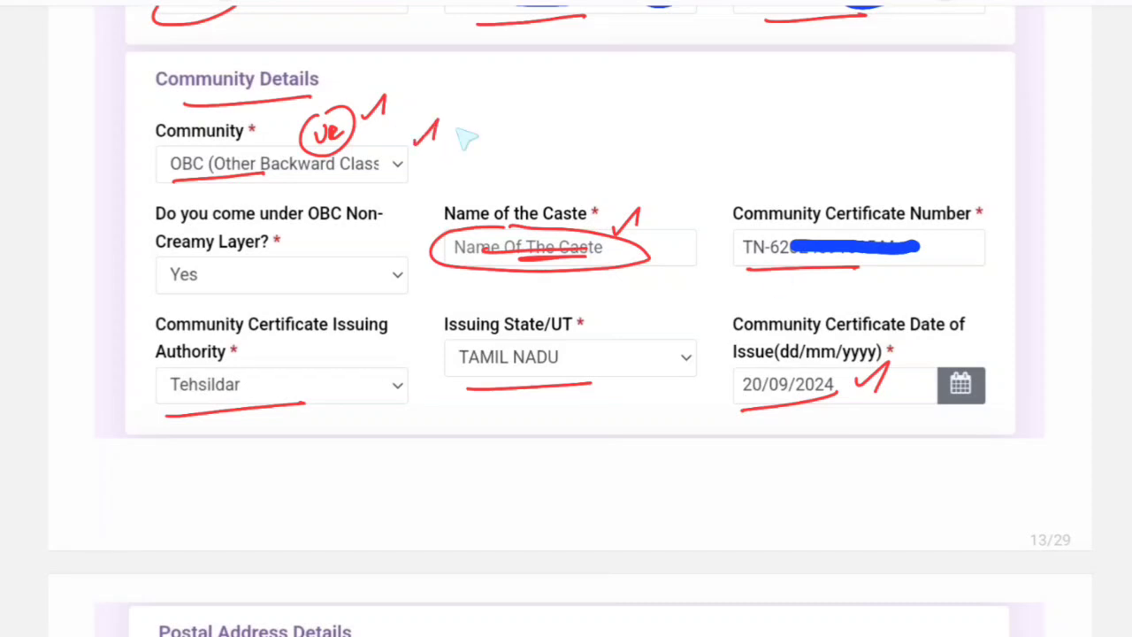
mouse_move(464, 144)
mouse_down()
mouse_move(453, 163)
mouse_move(473, 144)
mouse_up()
drag(466, 144, 465, 162)
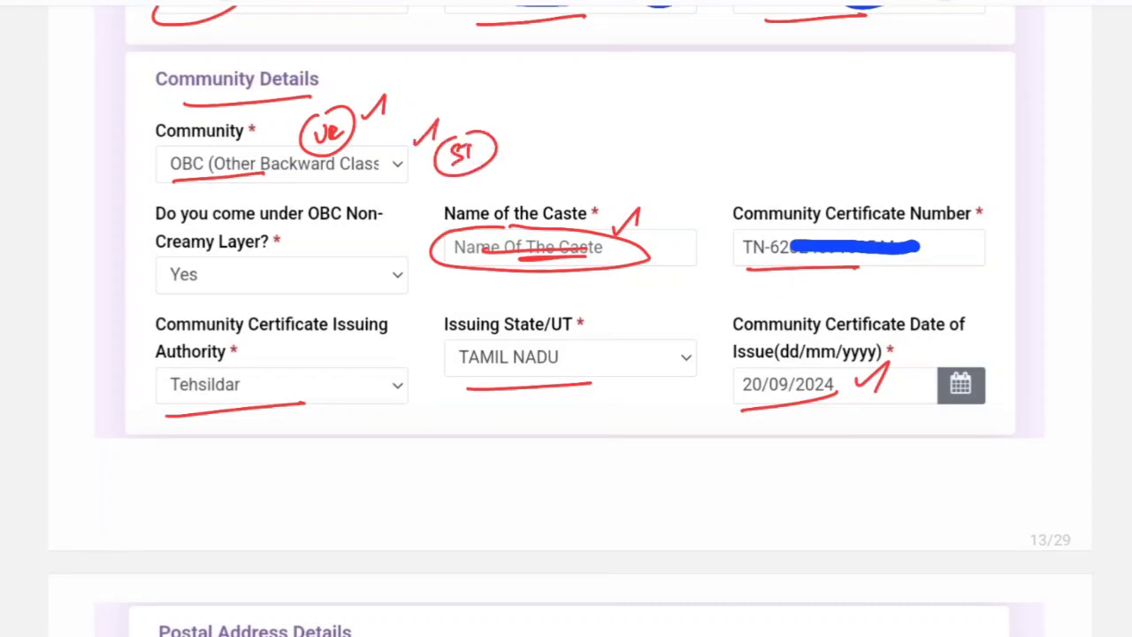
Underline and tick Postal Address Details, draw lines above and below the present address, and underline and tick the same-address option.
scroll(225, 124, down, 6)
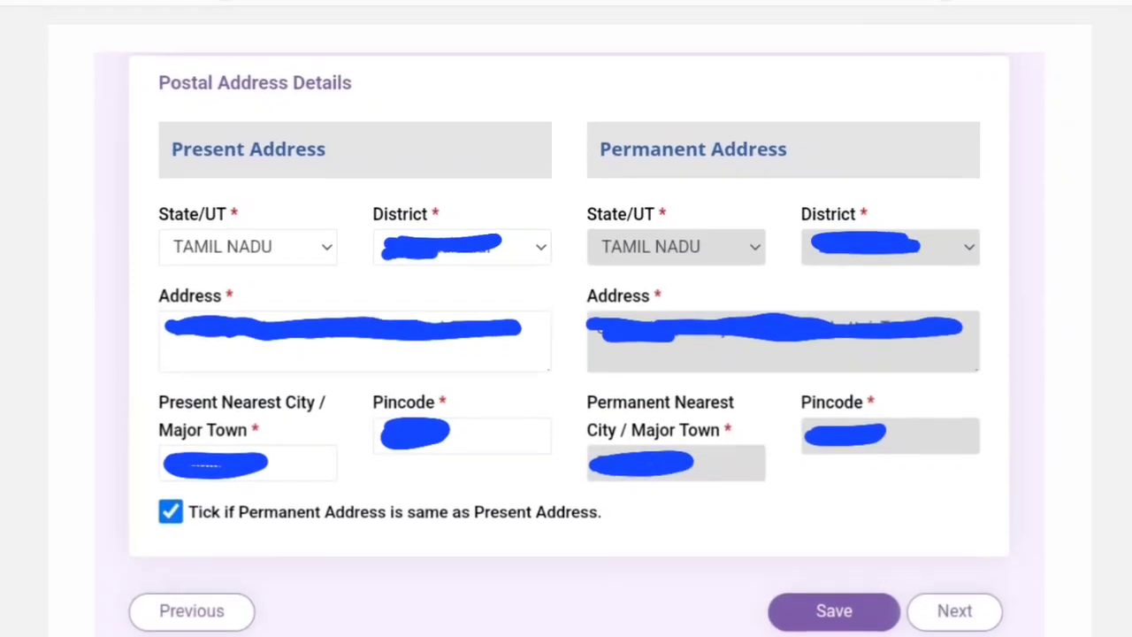
drag(177, 107, 320, 99)
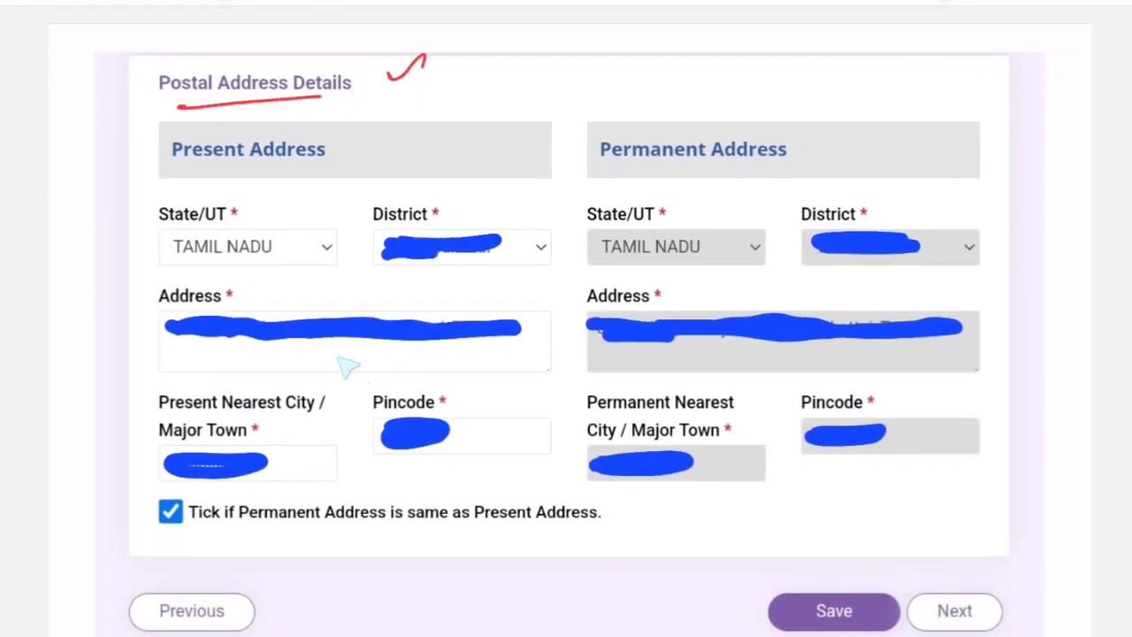
drag(264, 288, 390, 284)
drag(252, 369, 412, 353)
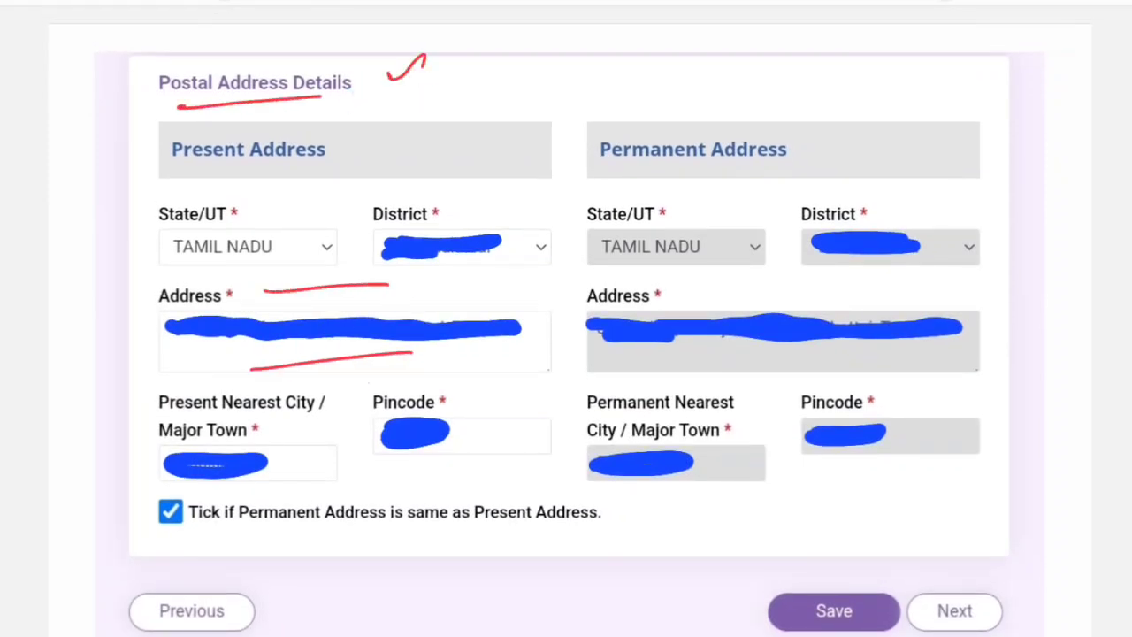
drag(234, 537, 487, 522)
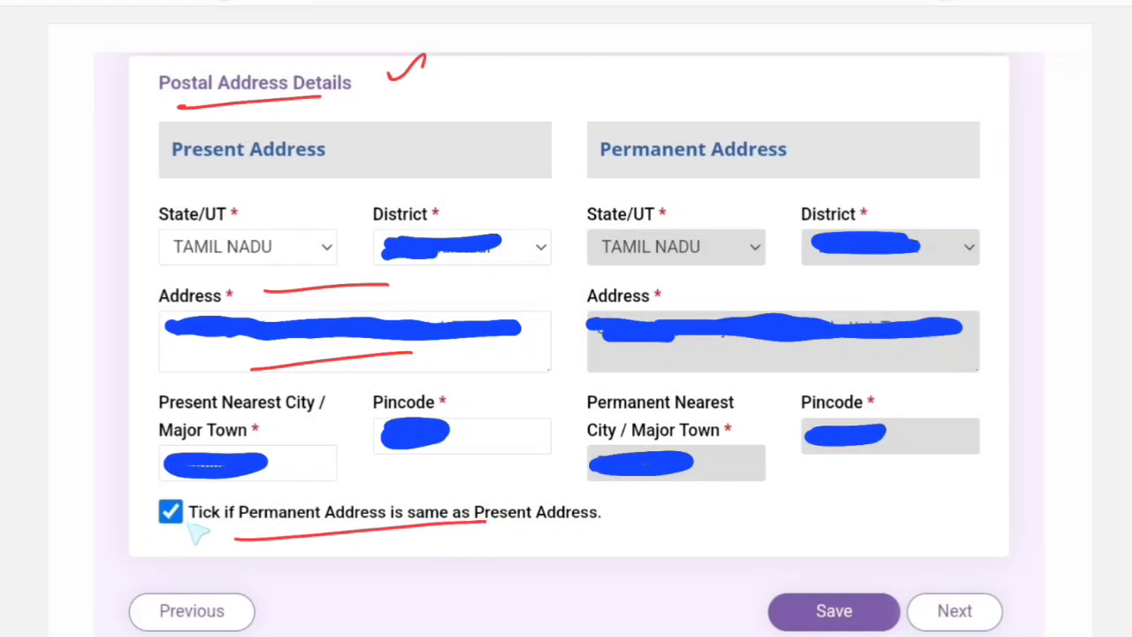
drag(173, 514, 193, 494)
Circle the Save and Next buttons below the postal address section.
scroll(839, 332, down, 5)
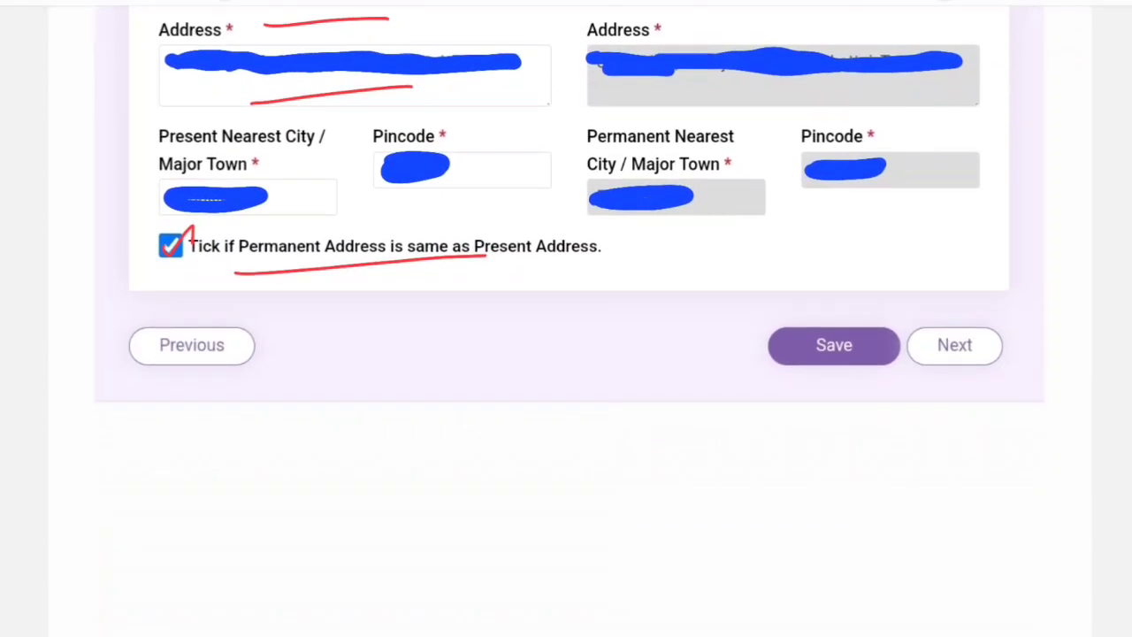
drag(801, 365, 890, 321)
mouse_move(968, 315)
mouse_down()
mouse_move(921, 355)
mouse_move(978, 319)
mouse_up()
scroll(965, 345, down, 1)
scroll(567, 319, up, 2)
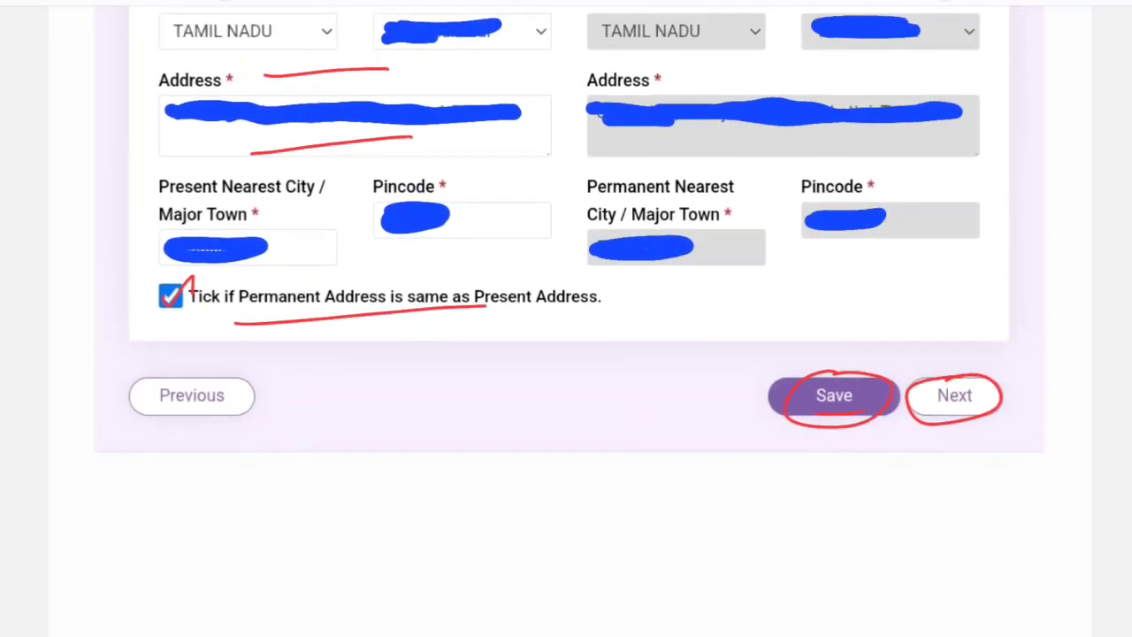
Underline the Information message about data fetched from previously saved data.
scroll(566, 319, down, 10)
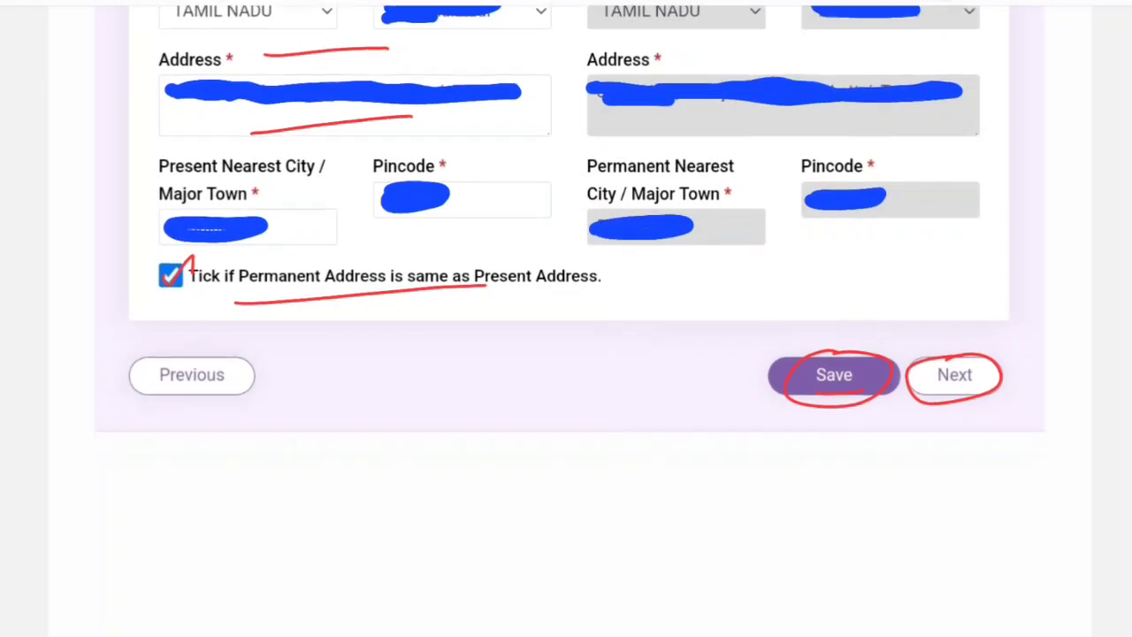
scroll(566, 354, down, 3)
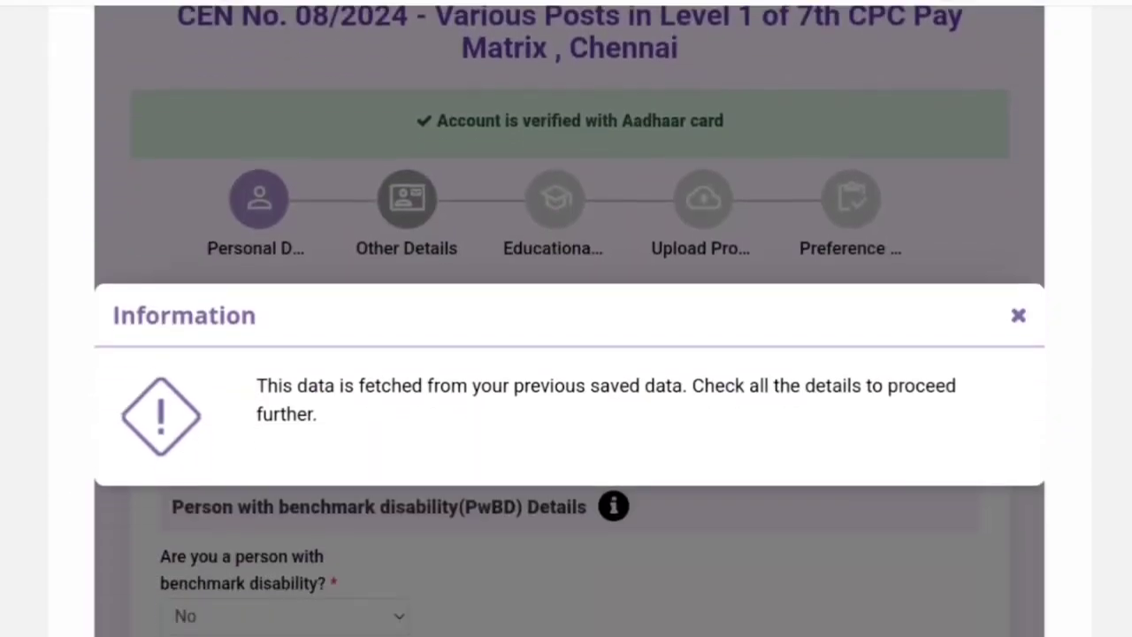
drag(376, 374, 556, 374)
drag(301, 411, 496, 389)
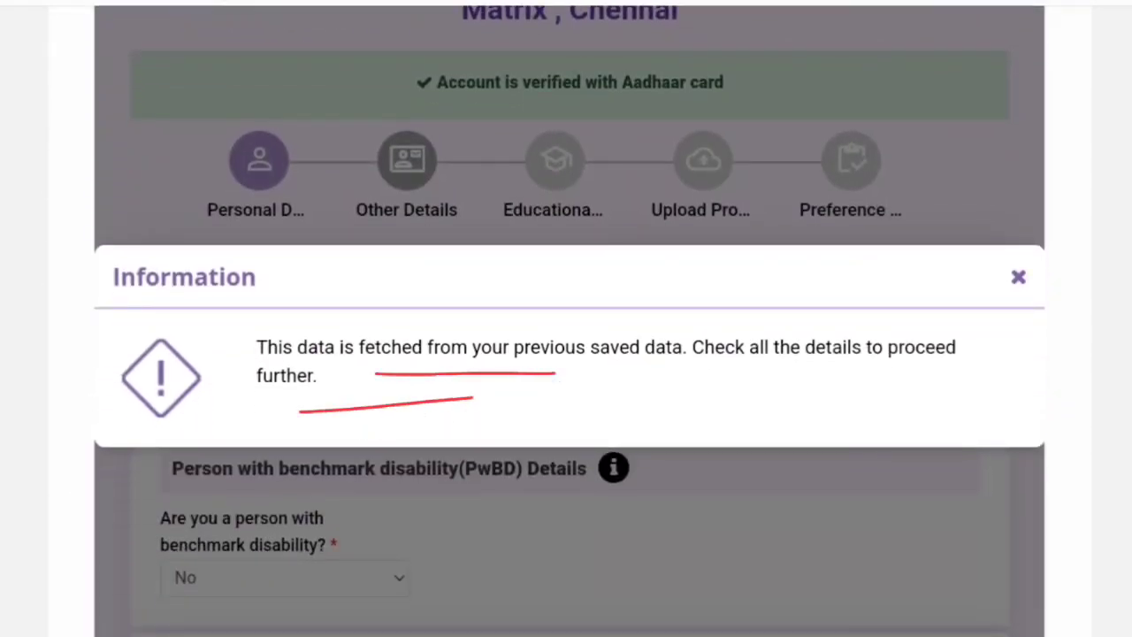
Underline the Other Details stage and the Ex-Serviceman question, and tick its No answer.
scroll(566, 318, down, 10)
scroll(567, 319, down, 5)
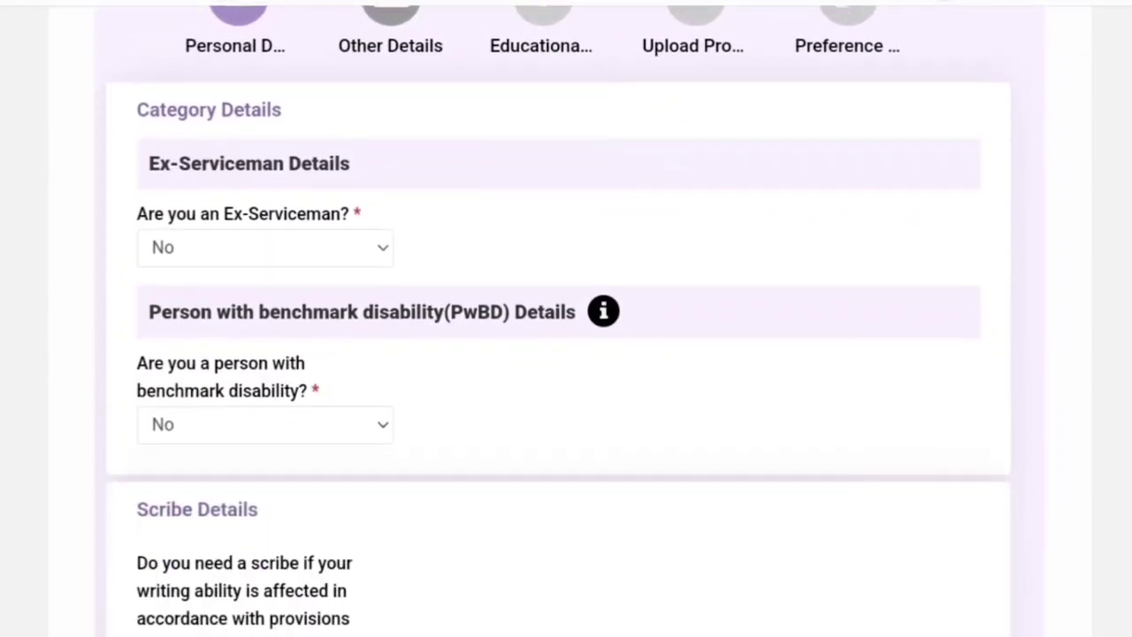
drag(359, 57, 462, 55)
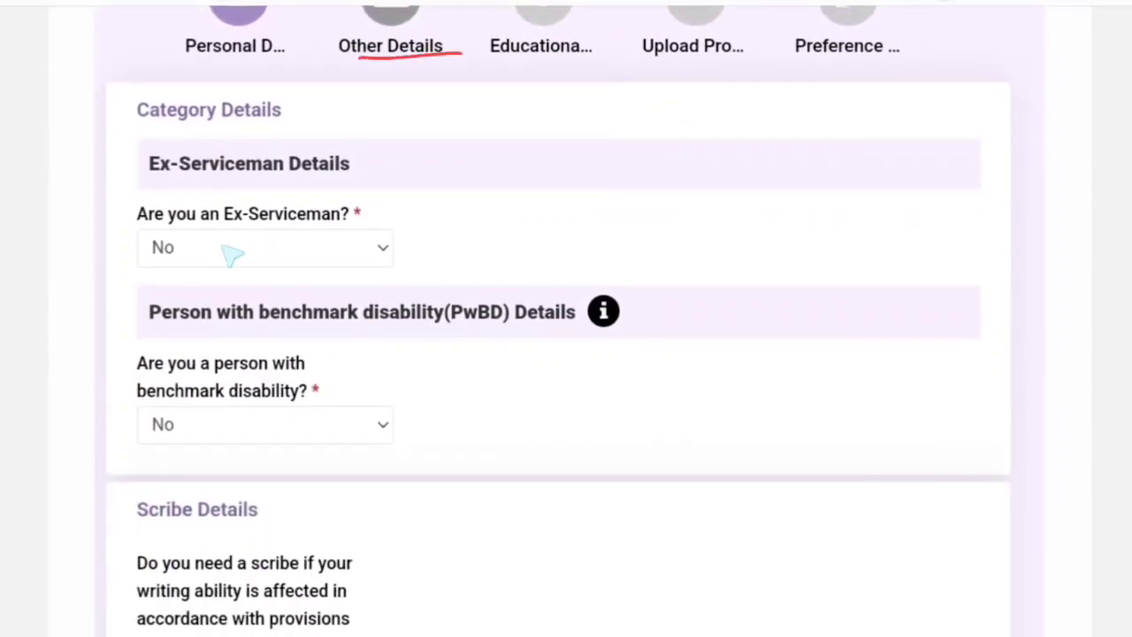
drag(205, 237, 282, 233)
drag(167, 262, 208, 239)
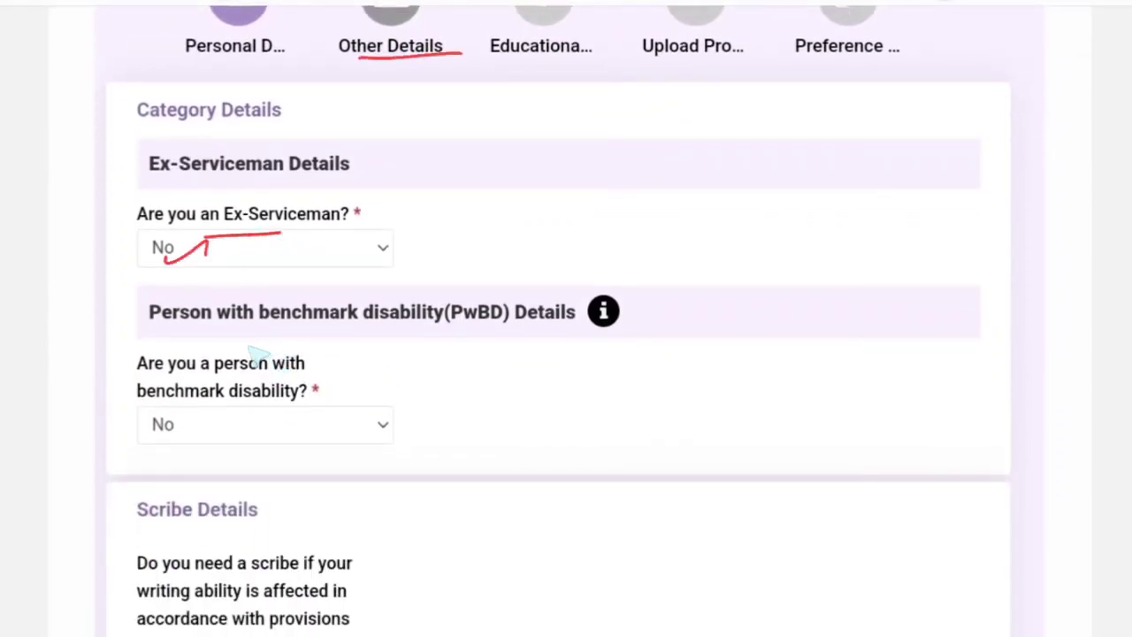
Underline the benchmark disability (PwBD) heading and its No answer, and draw a tick beside the answer.
drag(221, 336, 416, 325)
drag(154, 446, 270, 432)
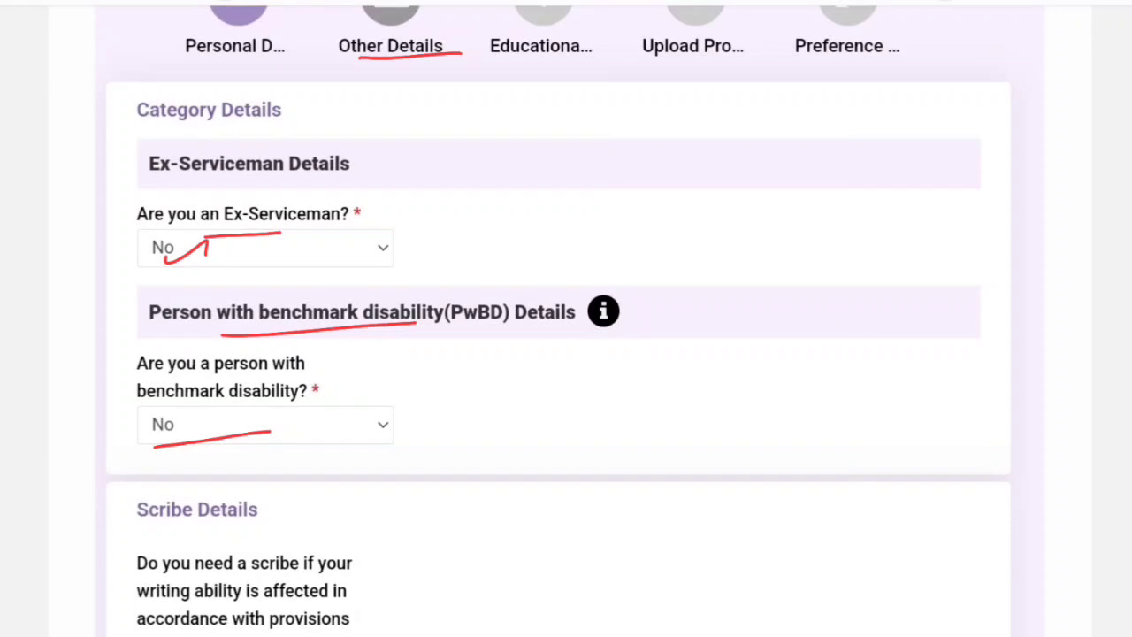
scroll(566, 319, down, 3)
drag(437, 236, 452, 227)
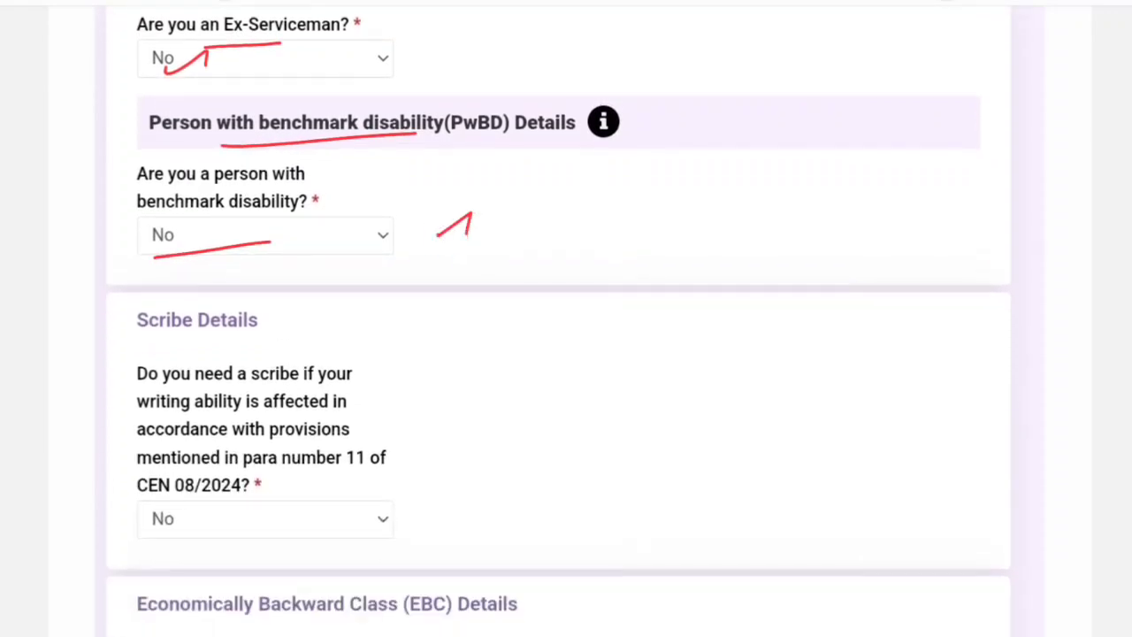
Underline the Scribe Details and Economically Backward Class (EBC) Details headings together with their No answers.
scroll(566, 319, down, 3)
drag(160, 174, 255, 163)
drag(138, 375, 210, 360)
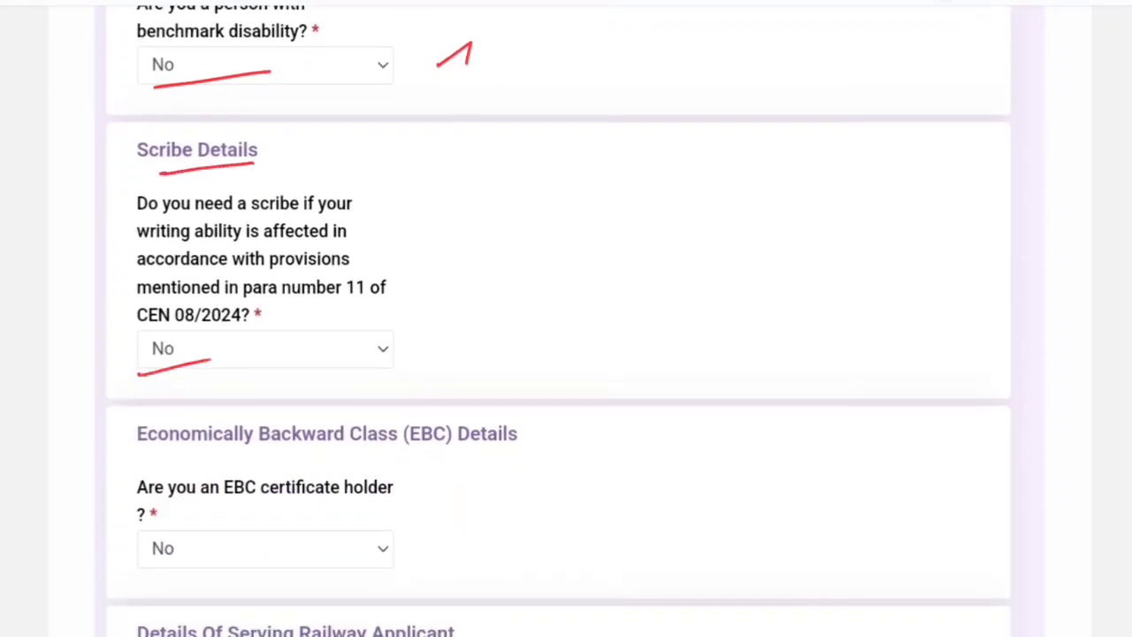
scroll(566, 318, down, 4)
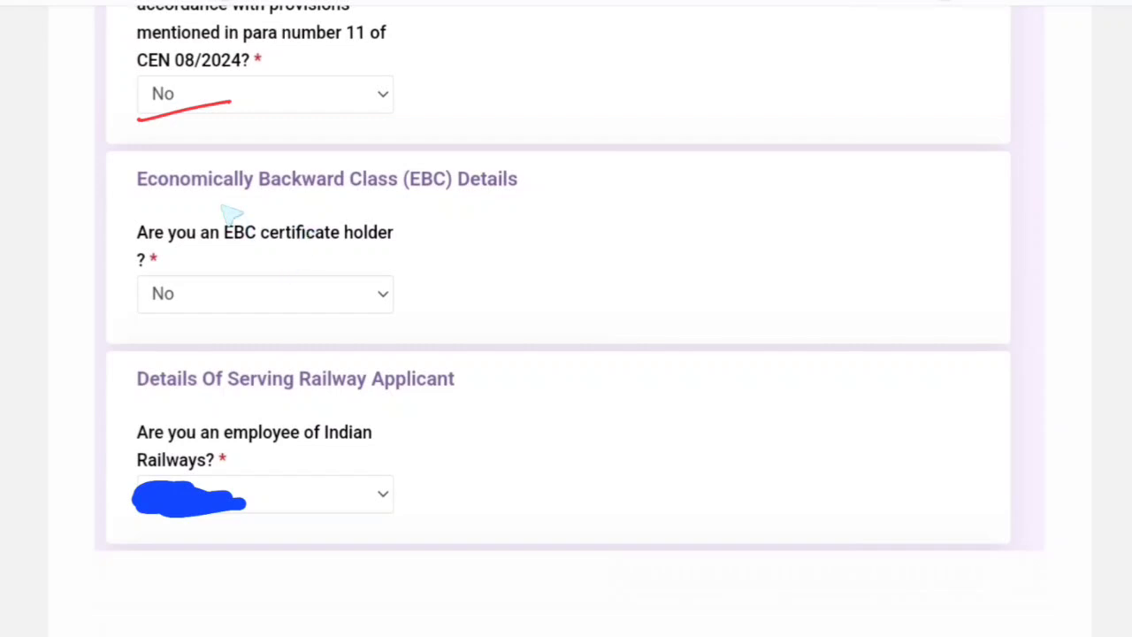
drag(186, 208, 425, 201)
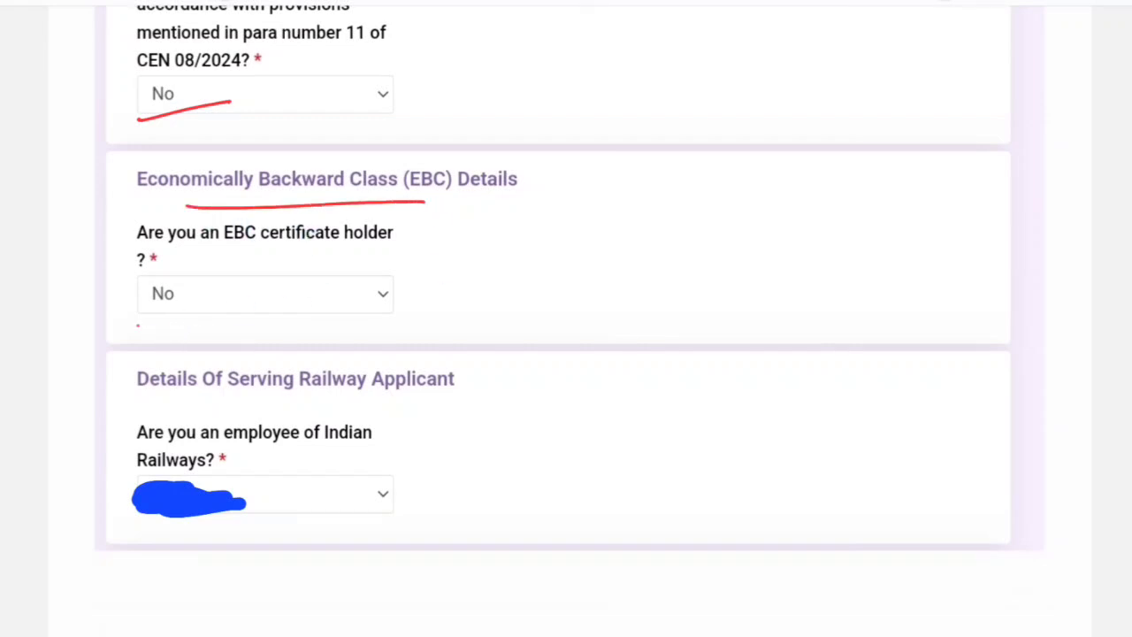
mouse_move(137, 324)
mouse_down()
mouse_move(241, 303)
mouse_move(244, 259)
mouse_up()
Underline the Details Of Serving Railway Applicant heading and tick the Indian Railways employee question.
scroll(566, 318, down, 4)
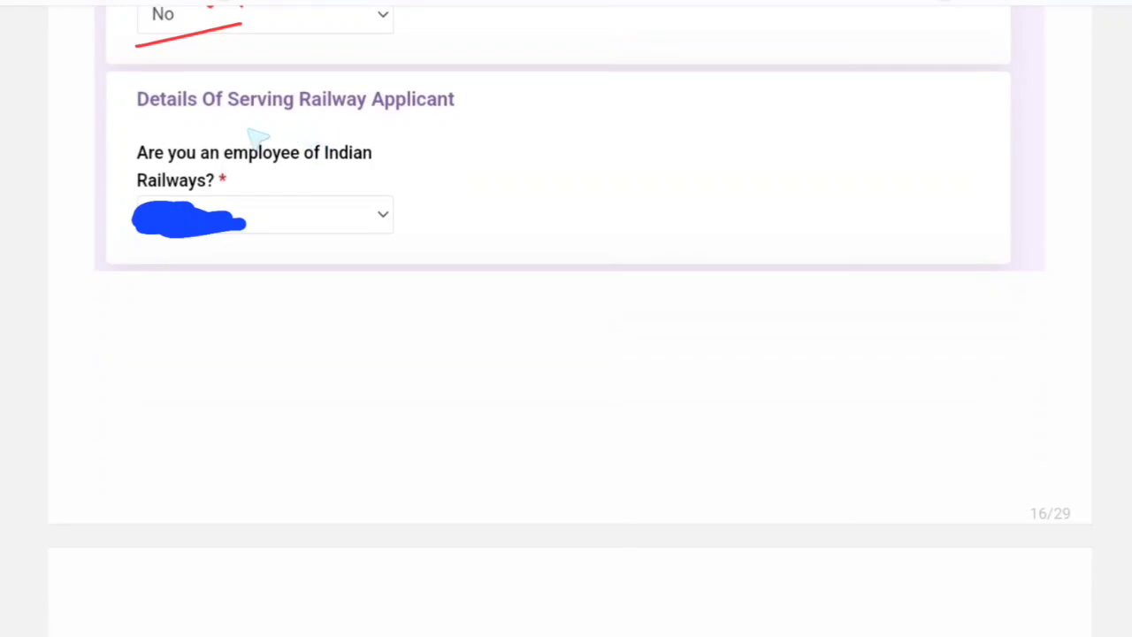
drag(245, 129, 398, 117)
drag(259, 202, 292, 174)
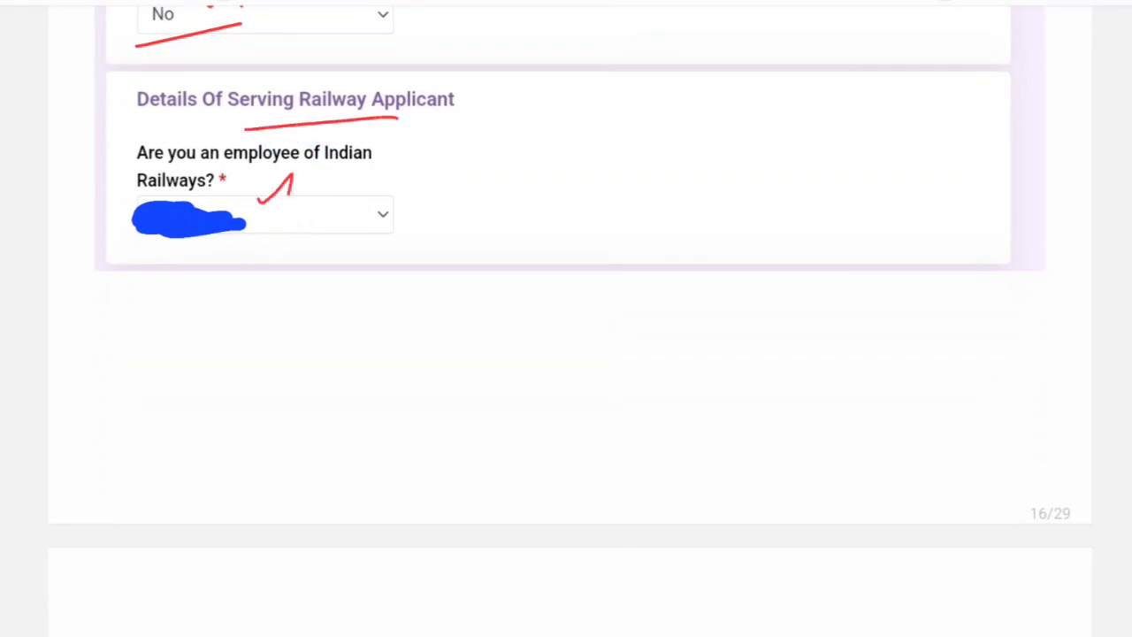
drag(217, 189, 220, 196)
drag(277, 252, 279, 299)
click(280, 327)
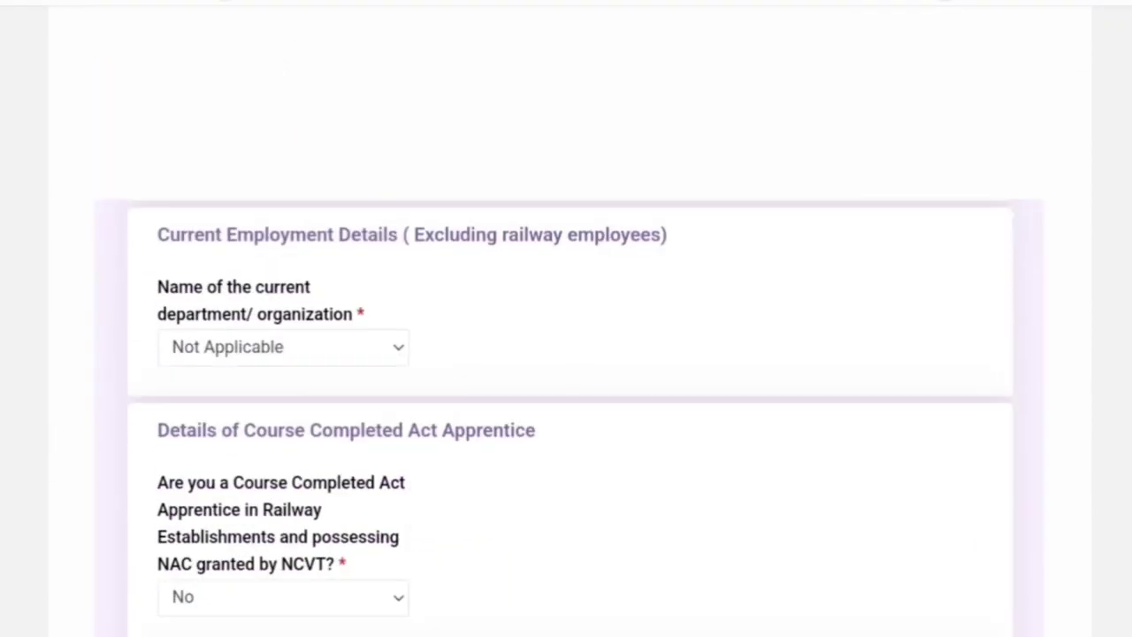
Underline Current Employment Details, and underline and circle the Not Applicable answer for the current department.
scroll(567, 354, down, 3)
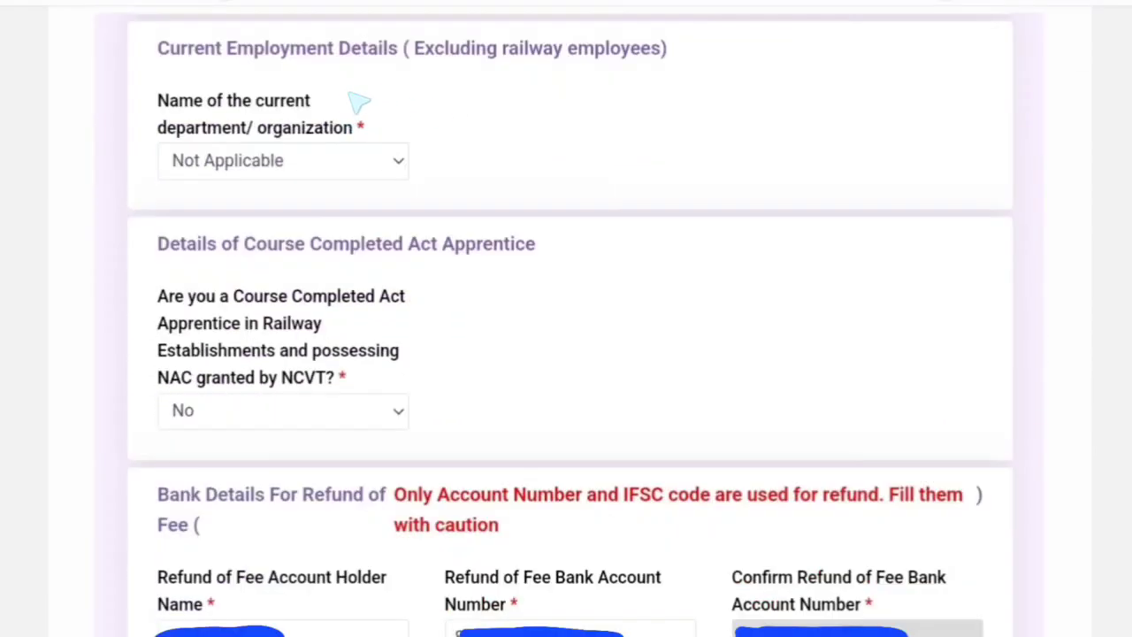
mouse_move(346, 77)
mouse_down()
mouse_move(306, 79)
mouse_move(407, 71)
mouse_up()
drag(198, 184, 273, 175)
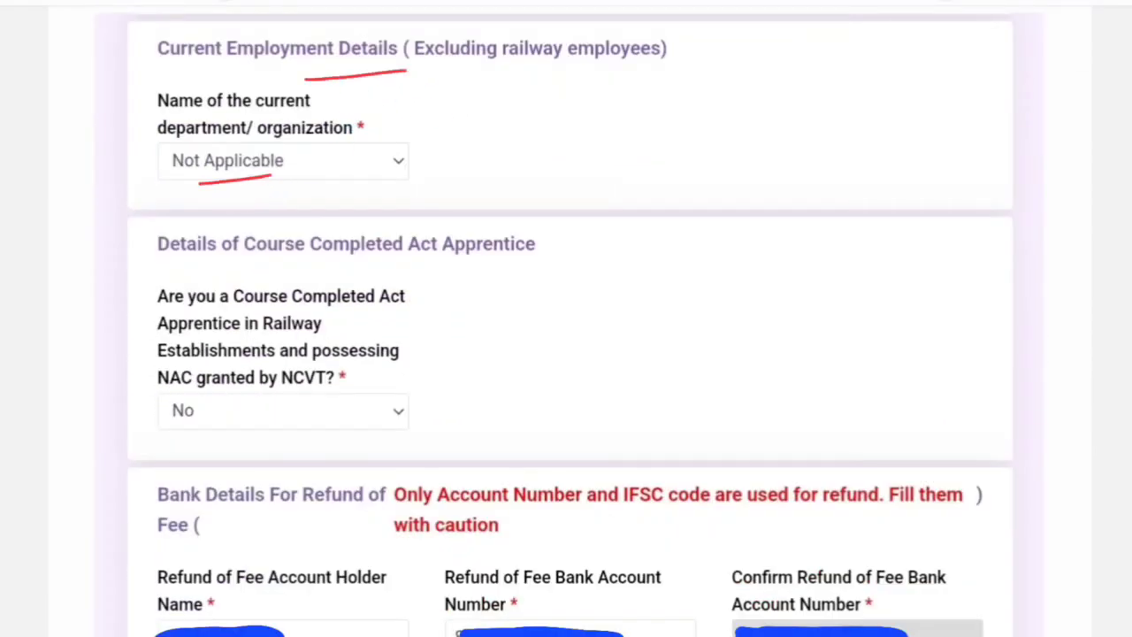
mouse_move(228, 142)
mouse_down()
mouse_move(216, 188)
mouse_move(265, 144)
mouse_up()
Underline the Details of Course Completed Act Apprentice heading and circle its No answer.
scroll(566, 354, down, 3)
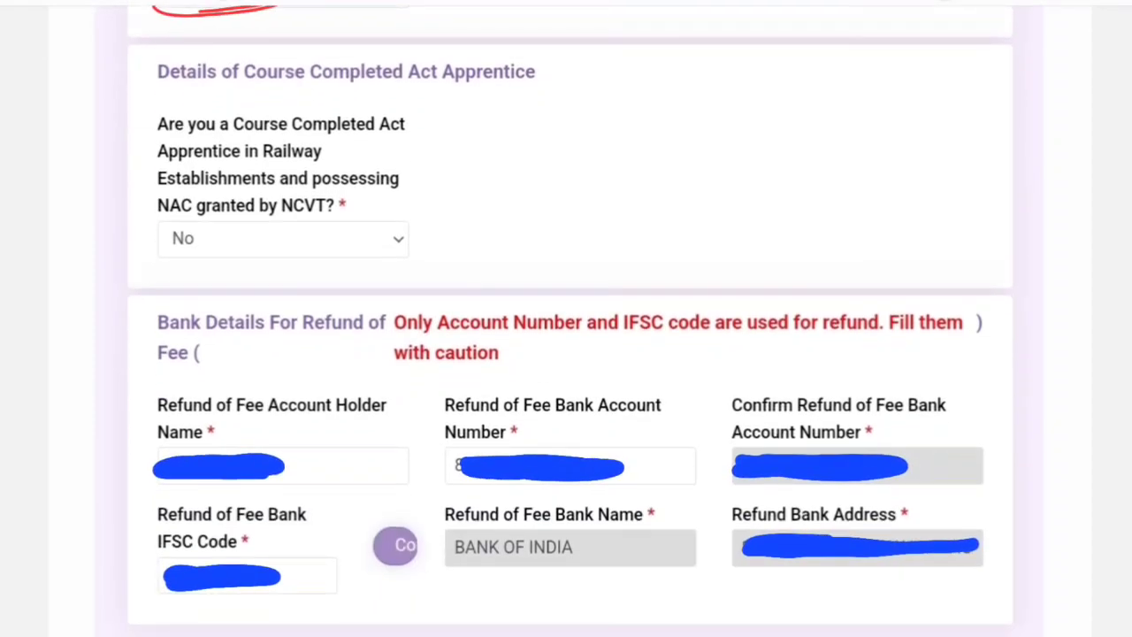
drag(257, 101, 412, 92)
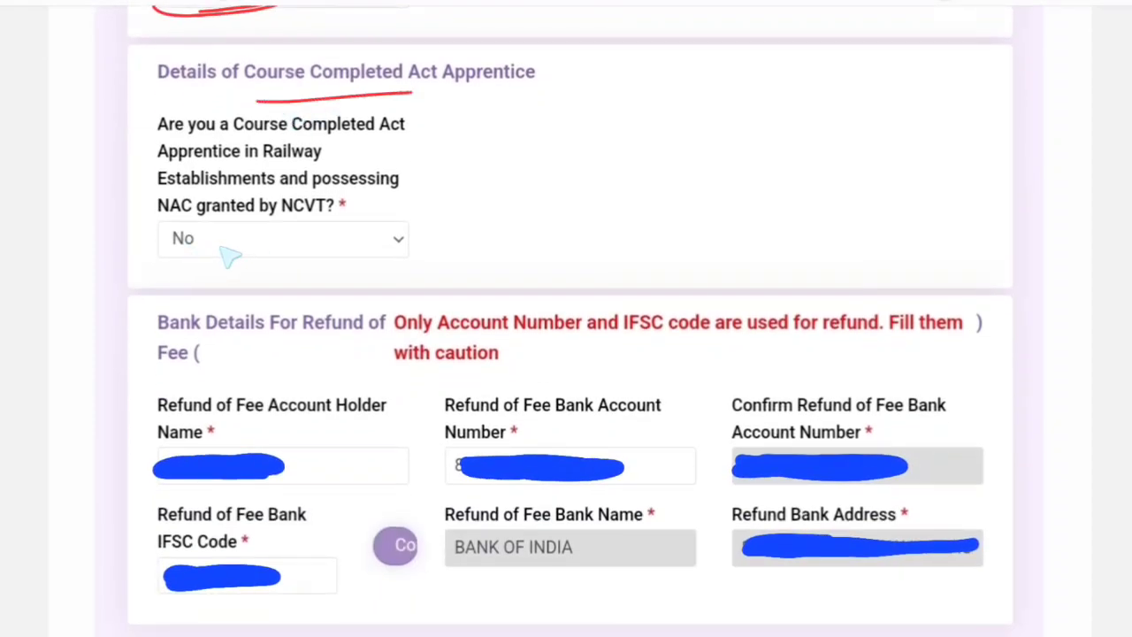
drag(209, 227, 197, 221)
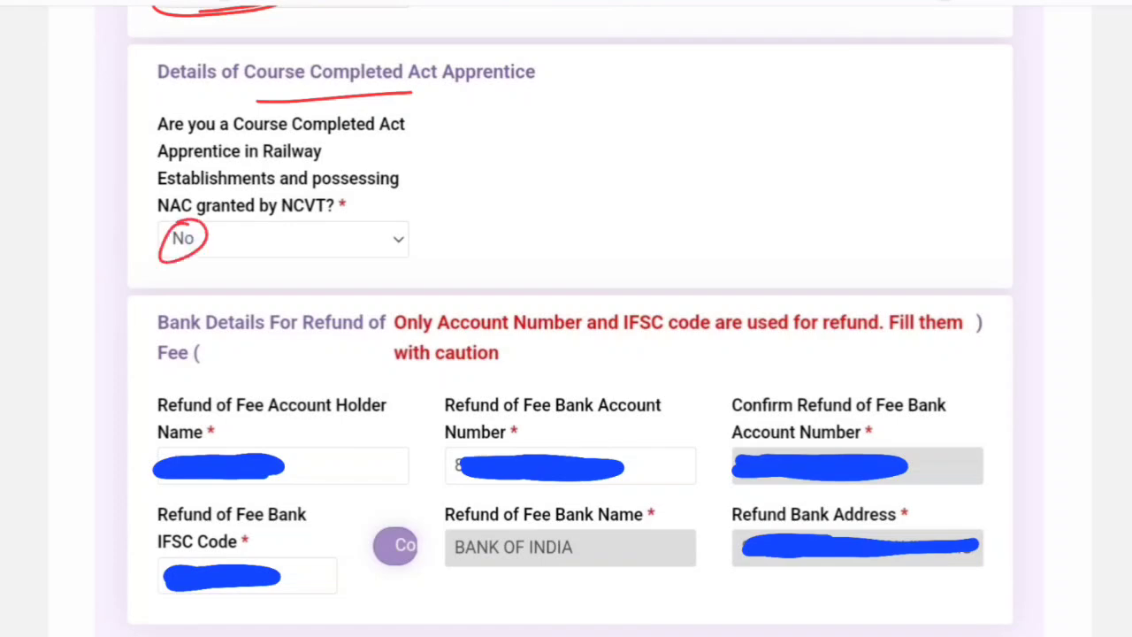
Draw lines under both lines of the red caution about the account number and IFSC code used for refunds.
scroll(567, 354, down, 4)
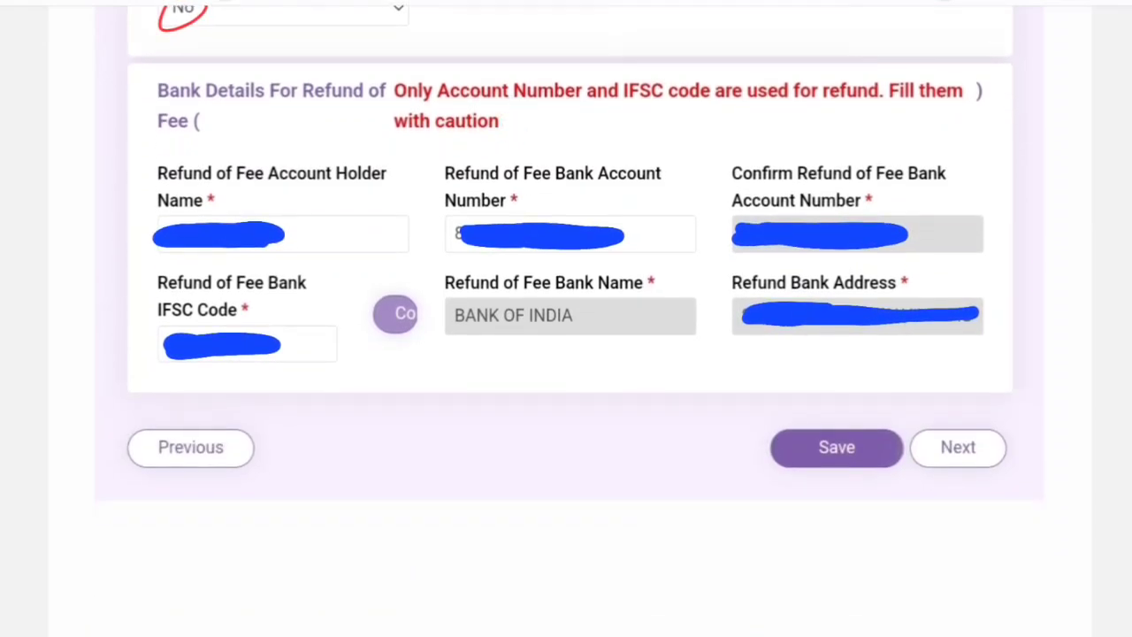
drag(483, 130, 666, 107)
drag(418, 150, 534, 138)
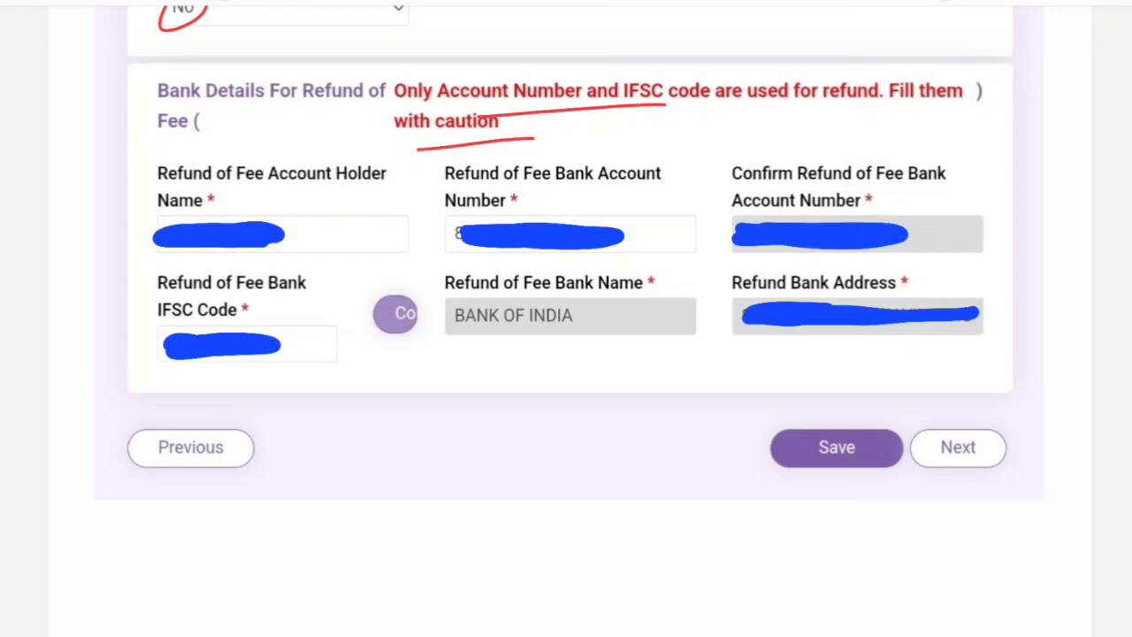
Tick the refund account holder name, bank account number, confirm account number and IFSC code fields.
drag(307, 225, 331, 227)
drag(646, 221, 681, 202)
drag(916, 228, 952, 202)
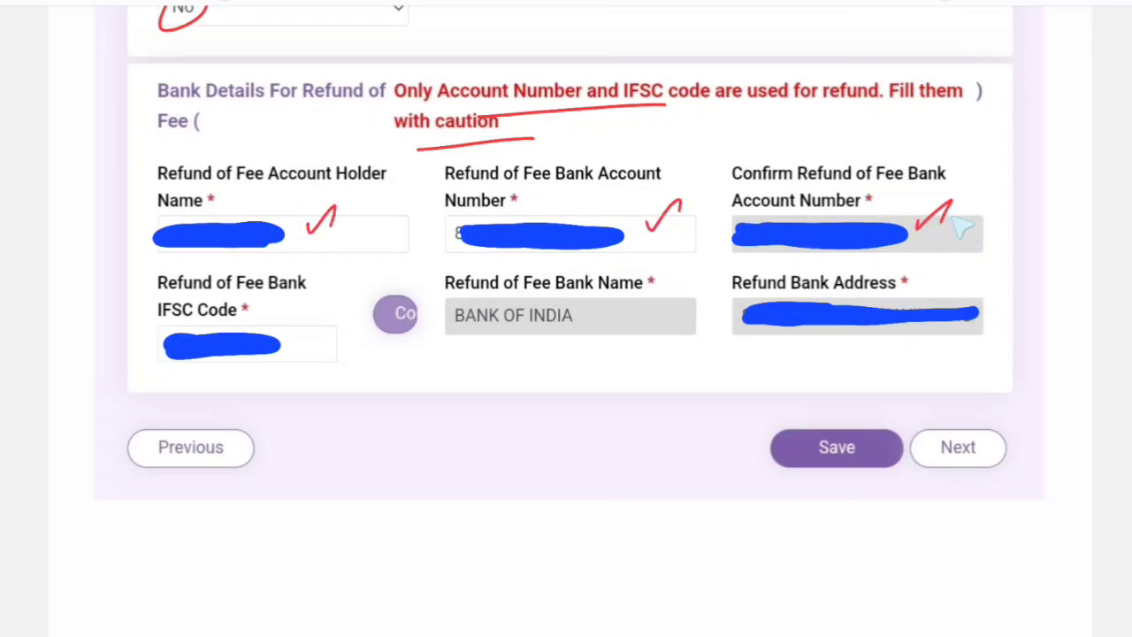
drag(300, 329, 337, 298)
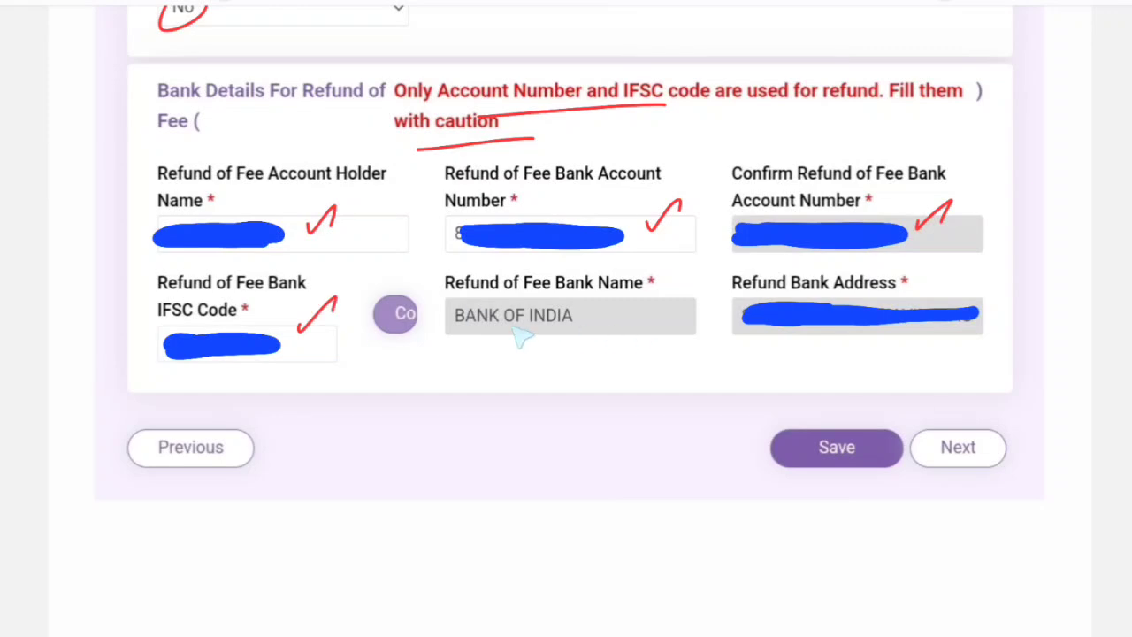
Underline and tick the refund bank name, BANK OF INDIA, and the Refund Bank Address.
drag(466, 339, 577, 327)
drag(586, 317, 619, 293)
drag(765, 335, 890, 322)
drag(920, 285, 954, 264)
Circle Save and Next below the bank details, and add second lines under the bank name and bank address.
drag(876, 432, 849, 422)
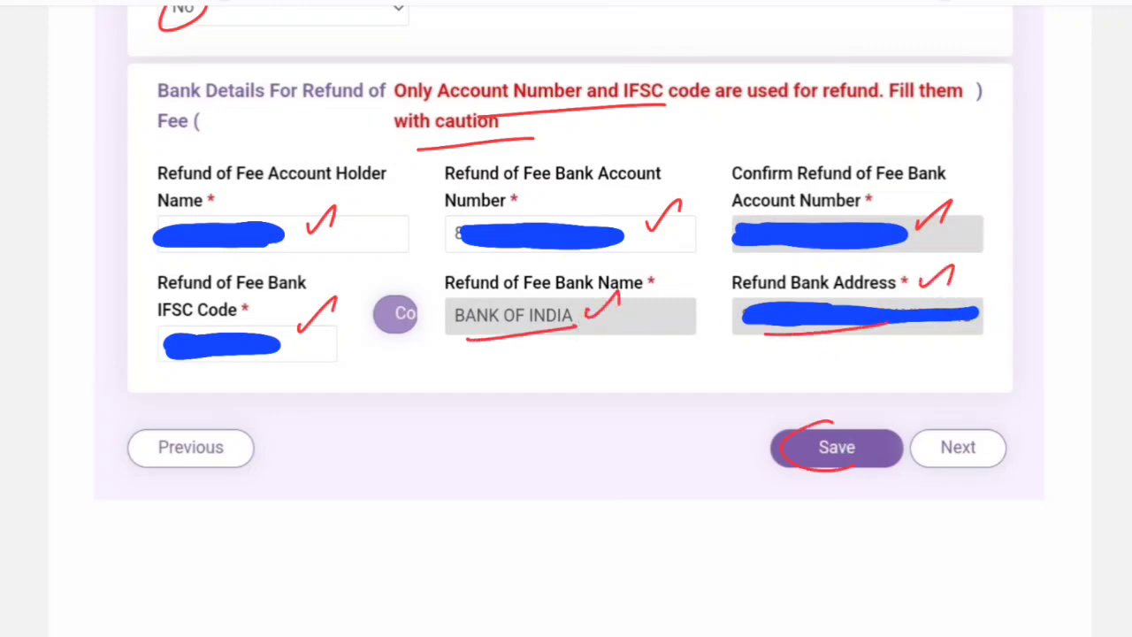
drag(822, 347, 754, 350)
drag(515, 363, 655, 354)
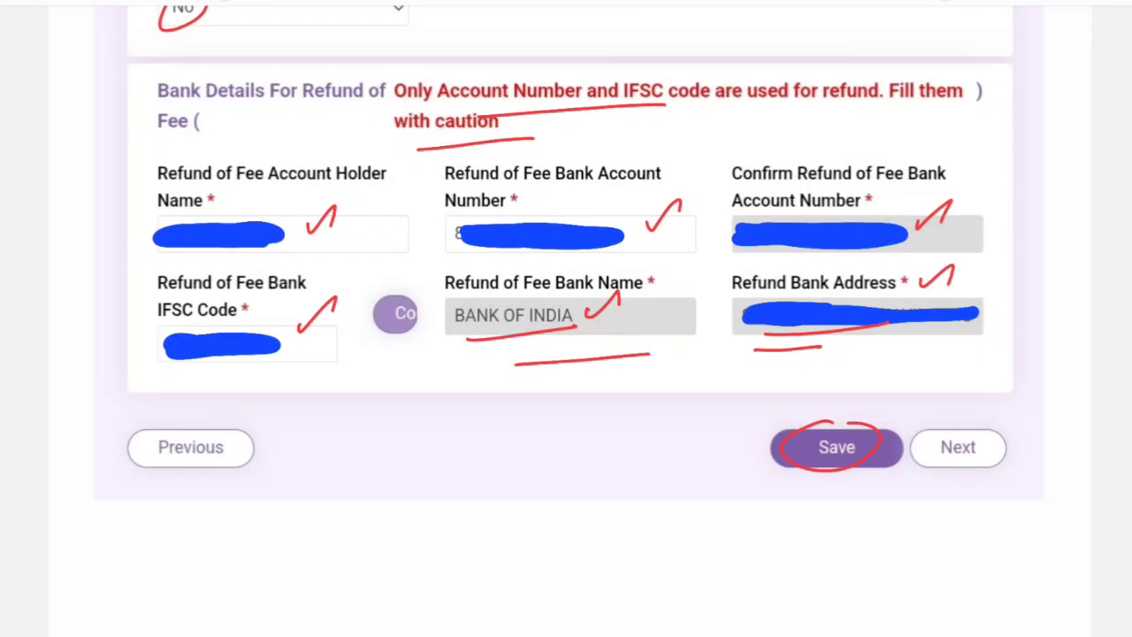
mouse_move(963, 467)
mouse_down()
mouse_move(989, 435)
mouse_move(927, 458)
mouse_move(982, 425)
mouse_up()
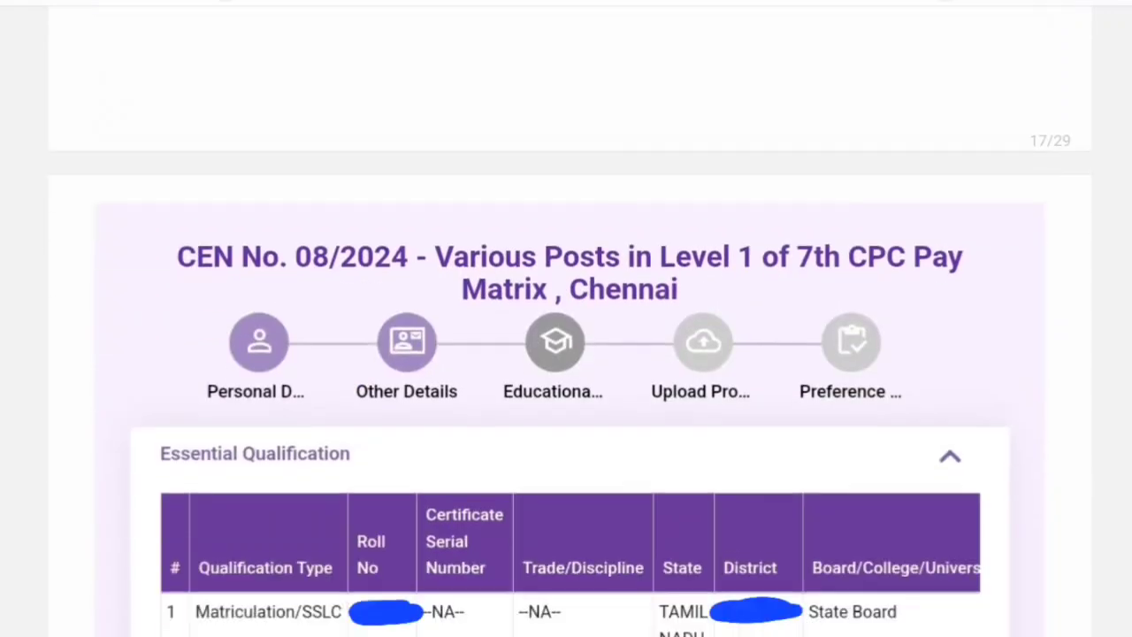
Tick the Educational stage in the progress bar and underline the Matriculation/SSLC entry and its district and State Board values.
scroll(601, 84, down, 3)
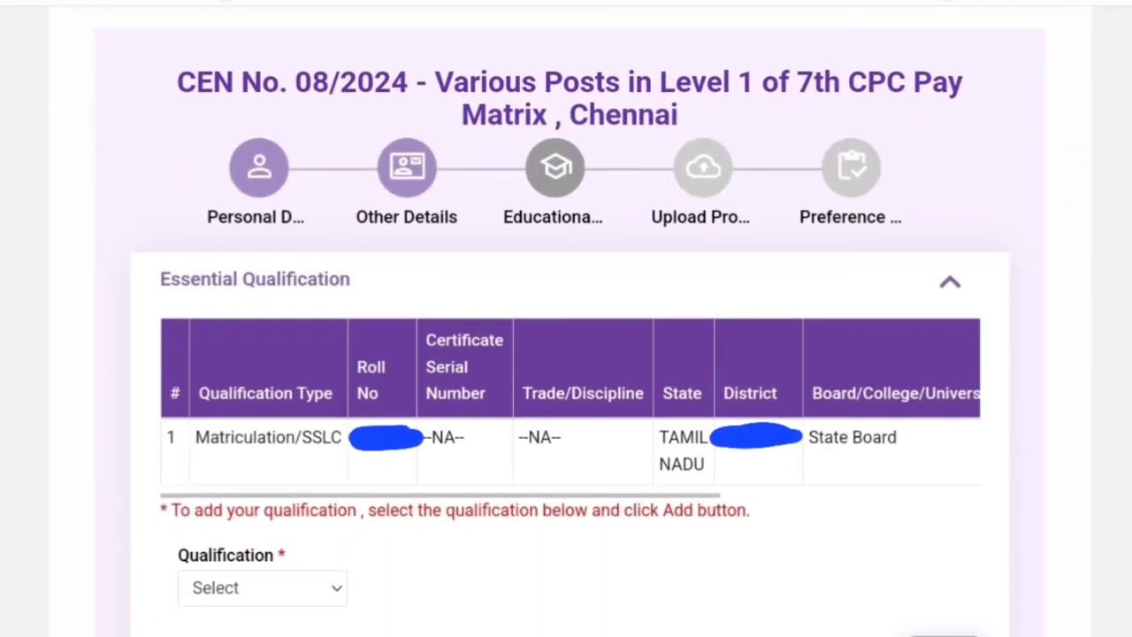
drag(595, 72, 620, 51)
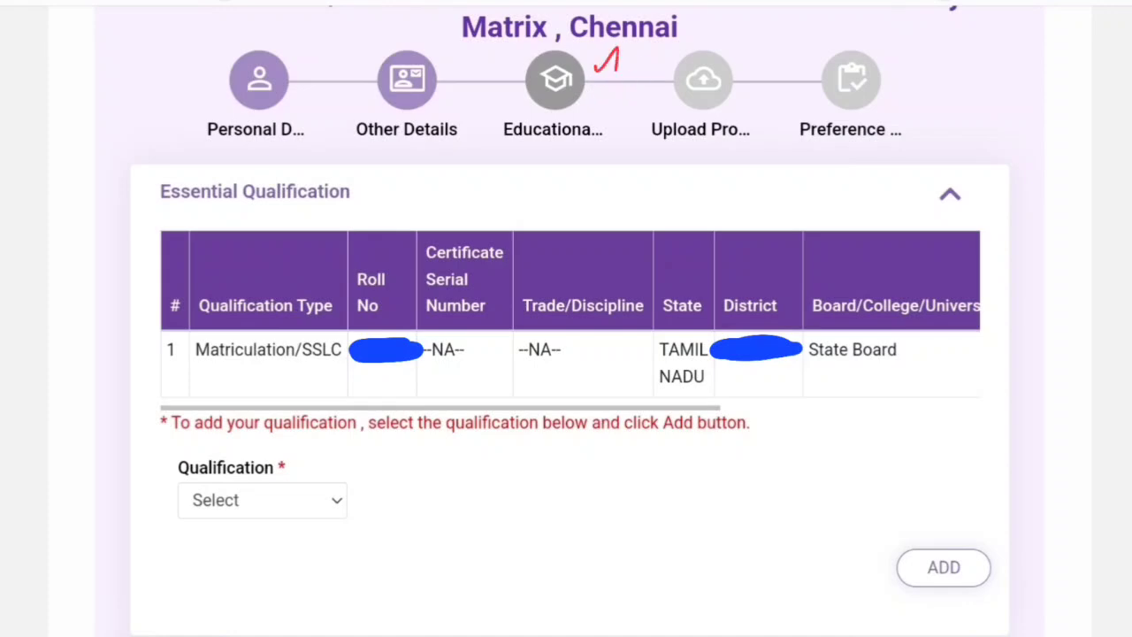
drag(219, 381, 475, 369)
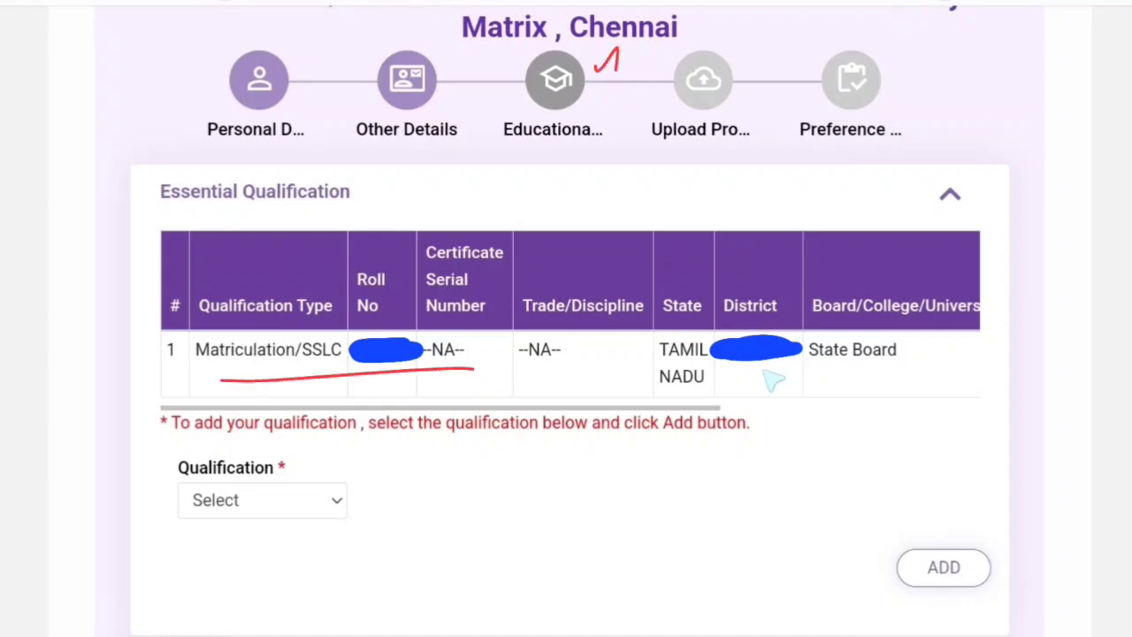
drag(768, 382, 894, 378)
Circle the ITI, Matriculation/SSLC and NAC qualification options, underline the trade entry, and circle Next below the table.
scroll(566, 319, down, 15)
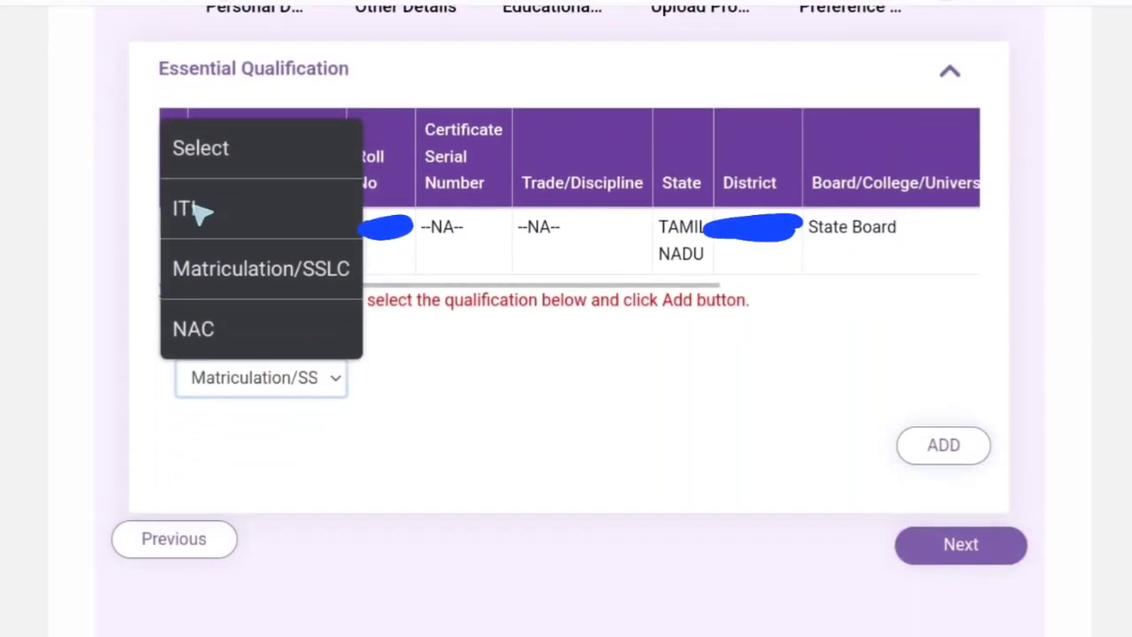
mouse_move(194, 189)
mouse_down()
mouse_move(166, 193)
mouse_move(214, 197)
mouse_up()
mouse_move(256, 248)
mouse_down()
mouse_move(381, 265)
mouse_move(345, 247)
mouse_up()
drag(218, 326, 213, 332)
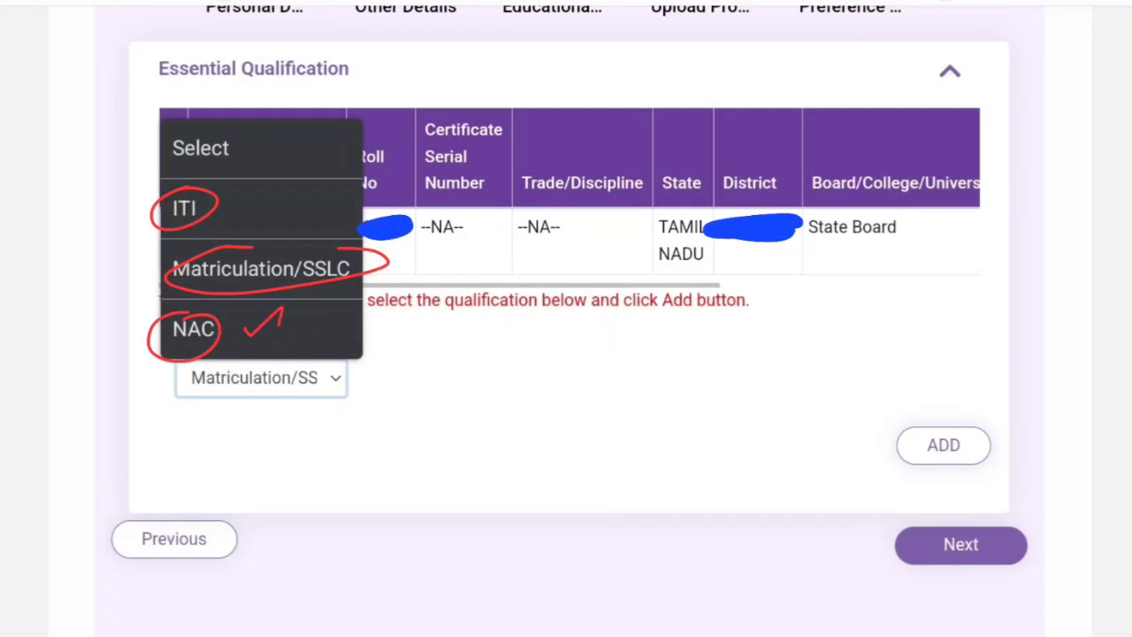
drag(512, 265, 615, 259)
drag(959, 524, 1010, 555)
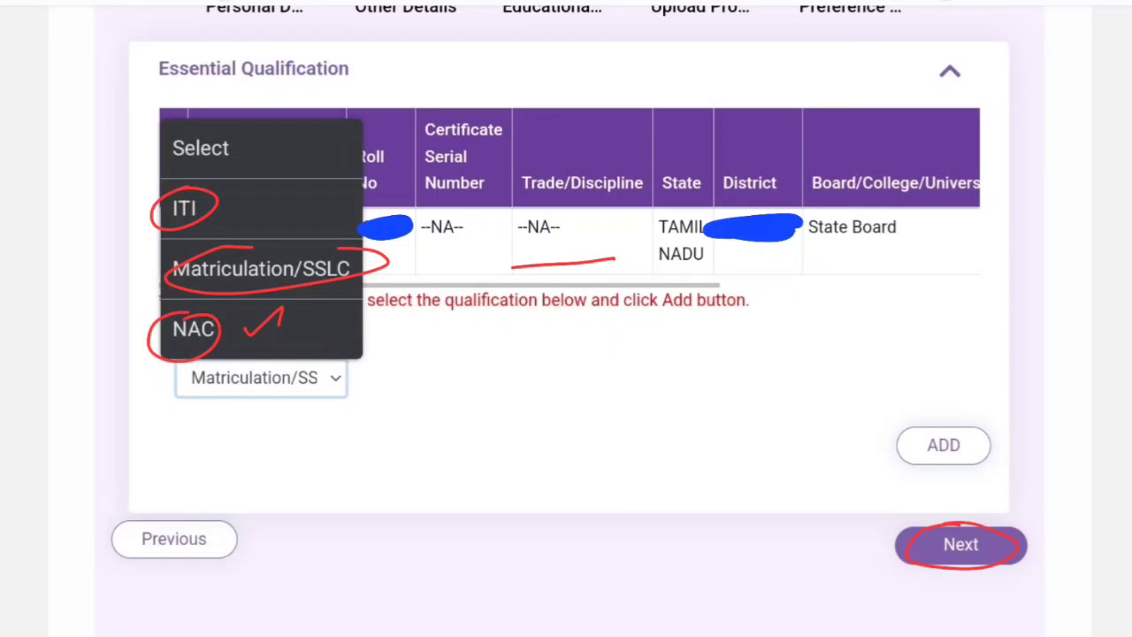
Draw ticks beside the applicant's passport photograph placeholder and the sample signature on the upload page.
scroll(566, 319, down, 15)
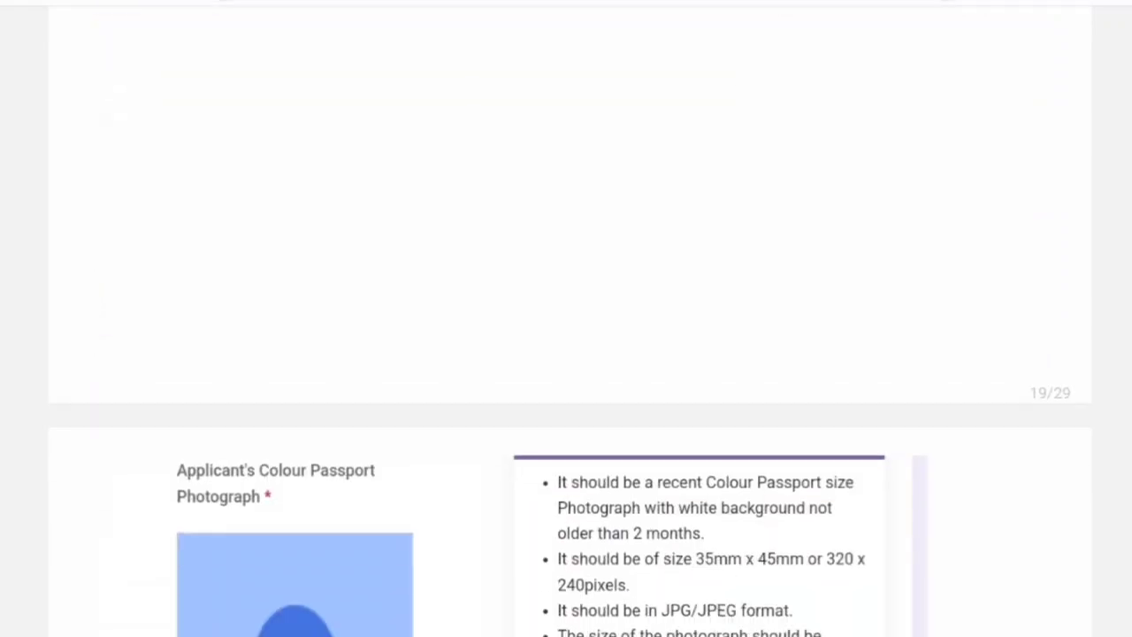
scroll(566, 319, down, 2)
drag(435, 184, 471, 151)
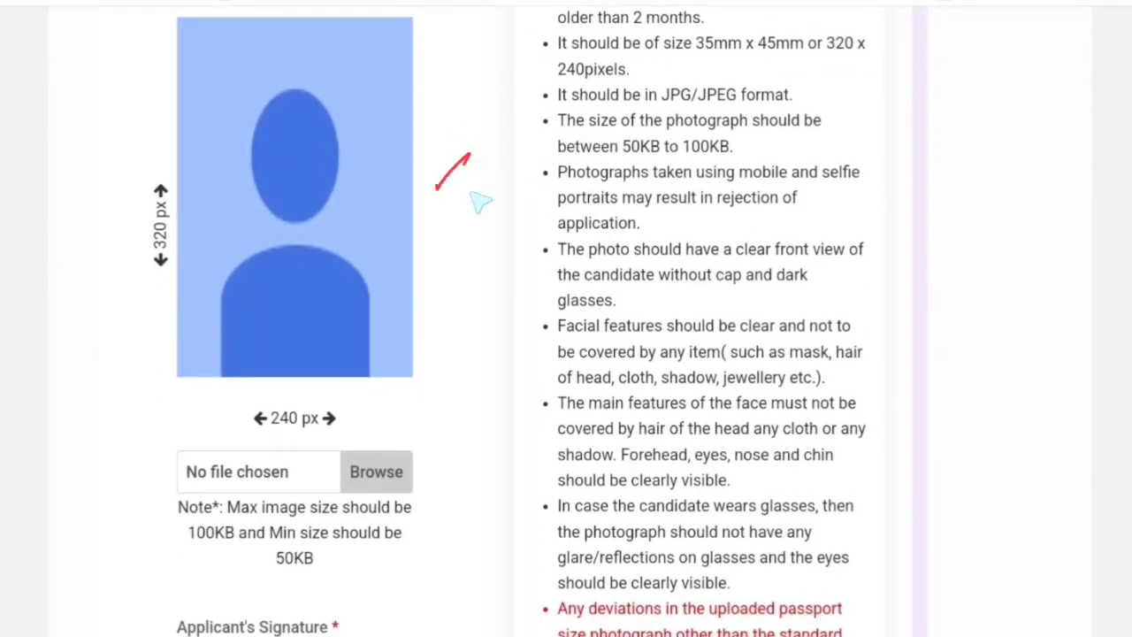
scroll(567, 319, down, 3)
drag(405, 462, 447, 423)
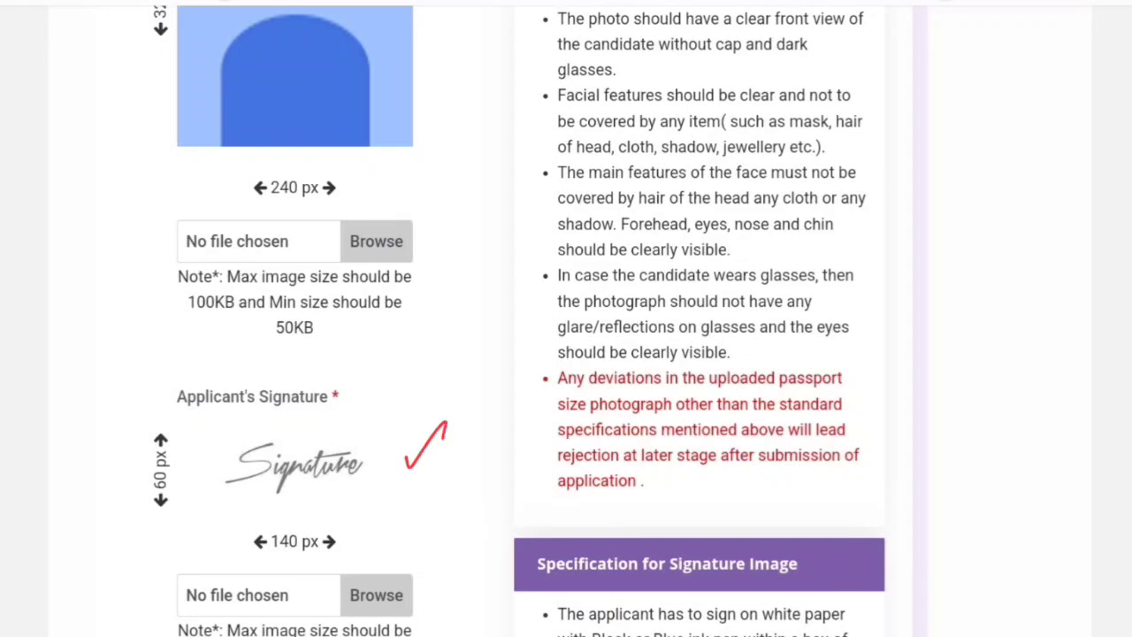
Circle the photograph's 100KB and 50KB size limits and add a tick at the edge of the photograph placeholder.
mouse_move(225, 283)
mouse_down()
mouse_move(244, 292)
mouse_move(204, 282)
mouse_up()
drag(305, 311, 301, 306)
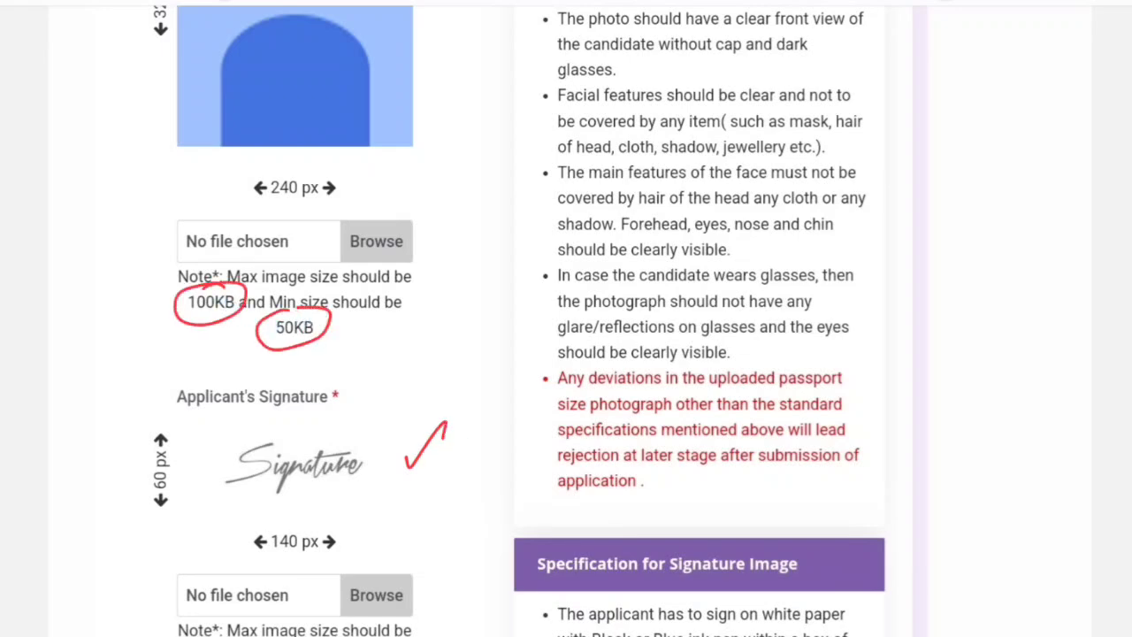
scroll(566, 319, up, 1)
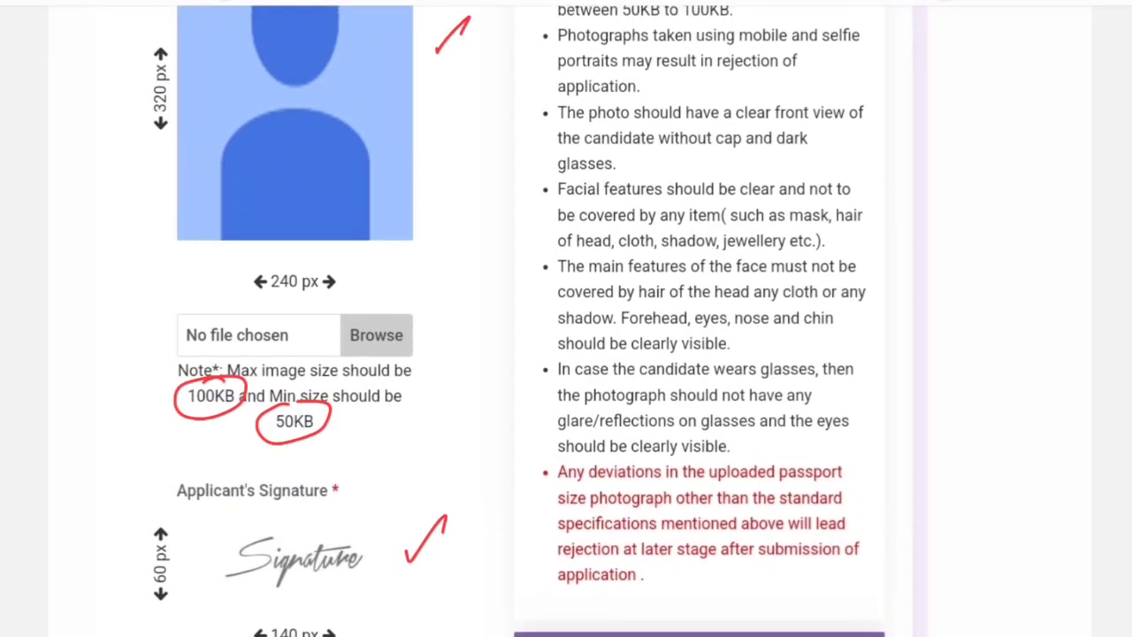
drag(402, 144, 416, 141)
Circle the signature's file selection field and its 30KB and 50KB size limits.
scroll(566, 319, down, 5)
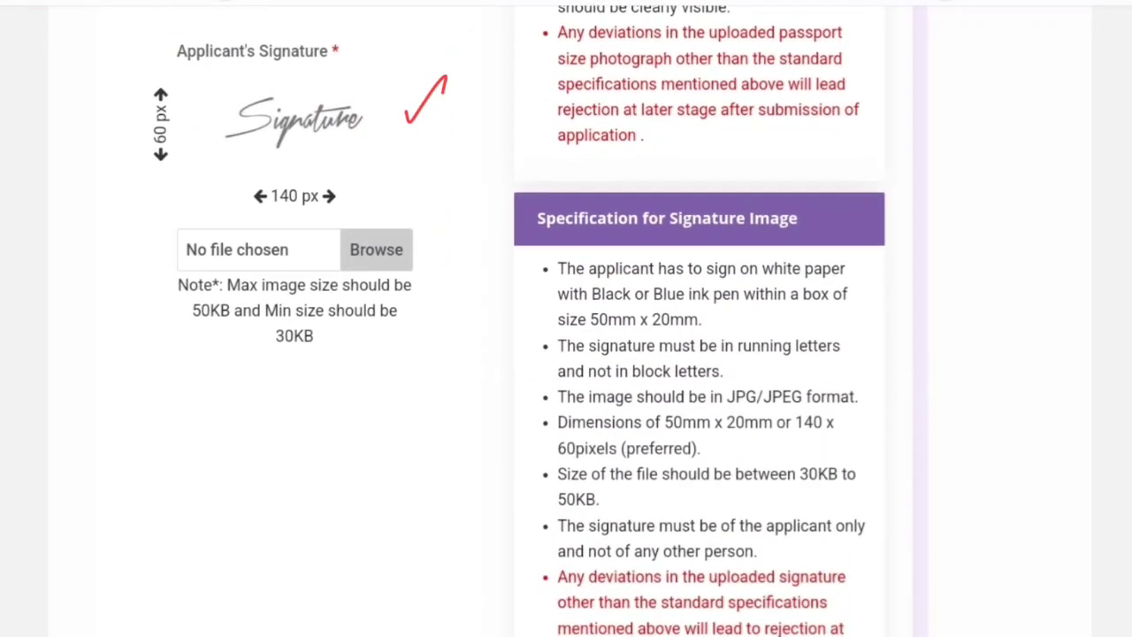
mouse_move(254, 223)
mouse_down()
mouse_move(299, 231)
mouse_move(260, 225)
mouse_up()
mouse_move(305, 321)
mouse_down()
mouse_move(326, 329)
mouse_move(296, 317)
mouse_up()
drag(207, 295, 246, 299)
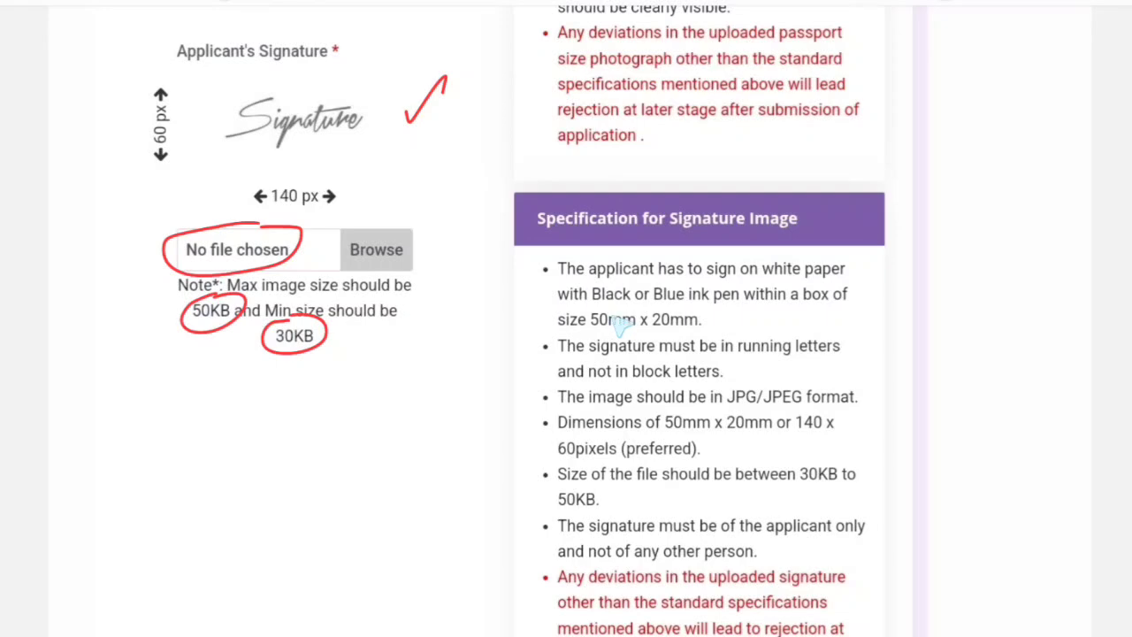
Underline and tick the signature rules on Black or Blue ink and on not using block letters.
mouse_move(593, 308)
mouse_down()
mouse_move(683, 306)
mouse_move(703, 258)
mouse_up()
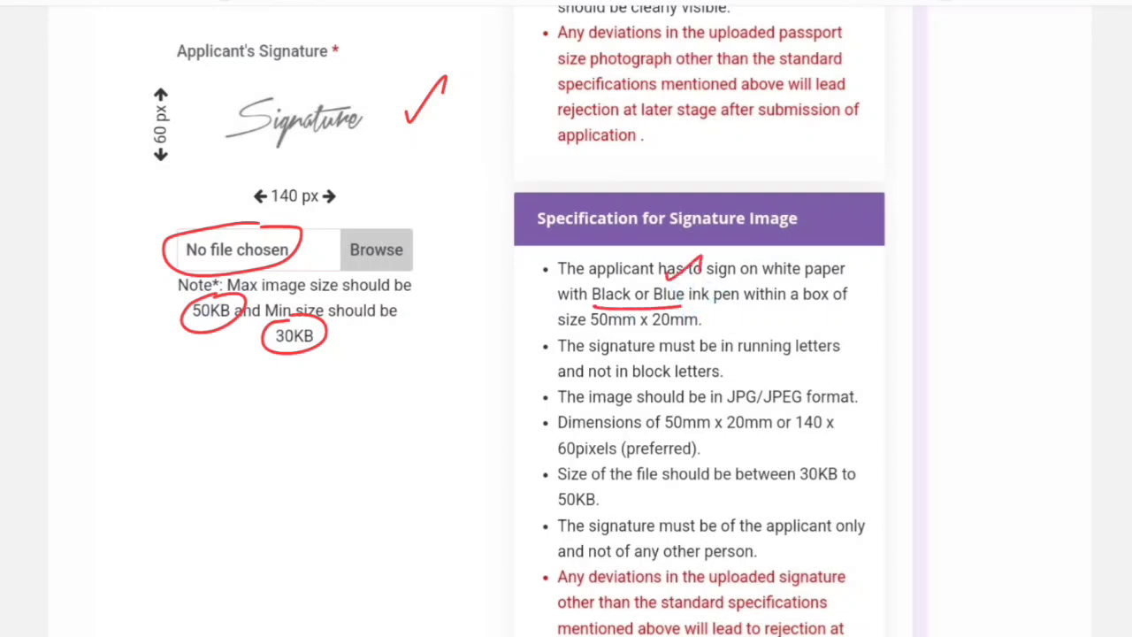
drag(585, 395, 694, 388)
drag(730, 376, 756, 352)
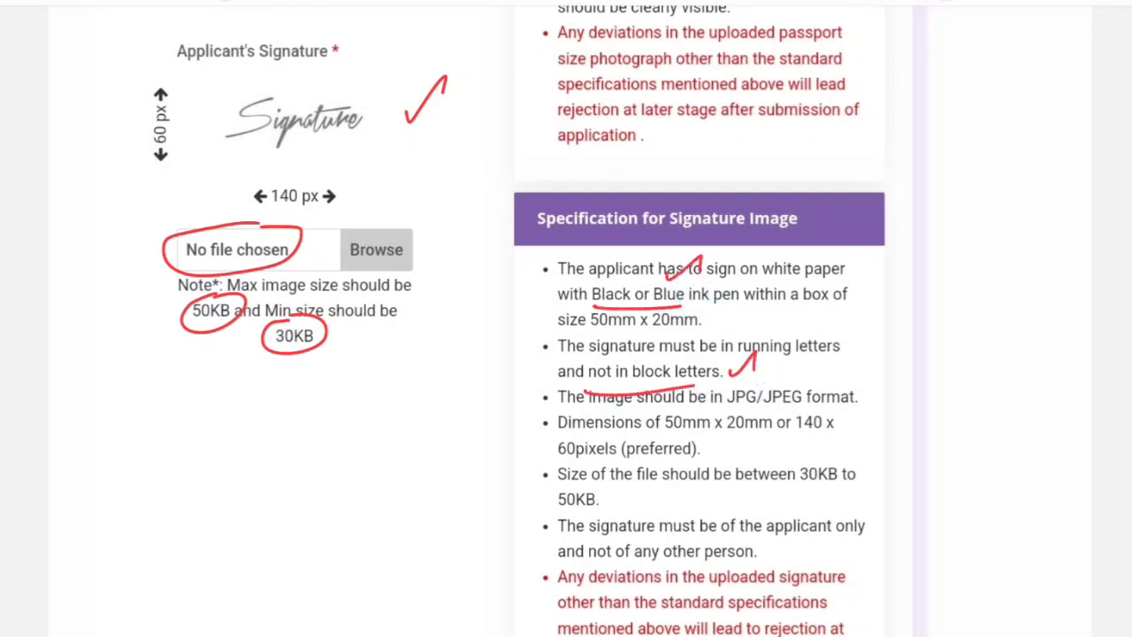
Circle Save and Next below the signature image specifications.
scroll(566, 319, down, 5)
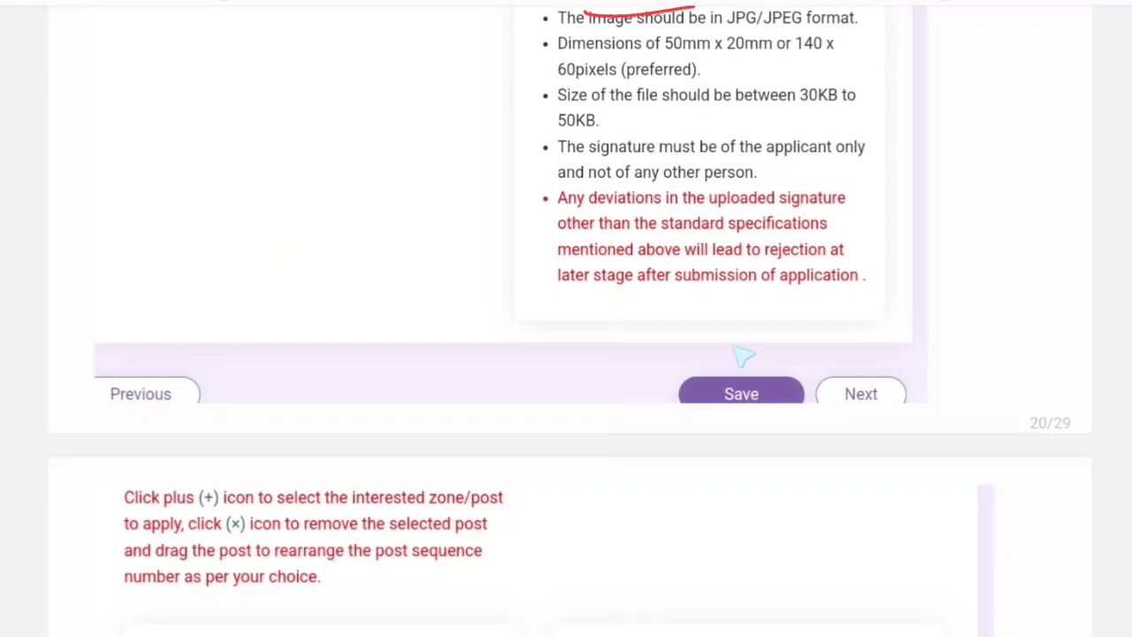
drag(748, 371, 792, 396)
mouse_move(862, 372)
mouse_down()
mouse_move(896, 412)
mouse_move(851, 371)
mouse_up()
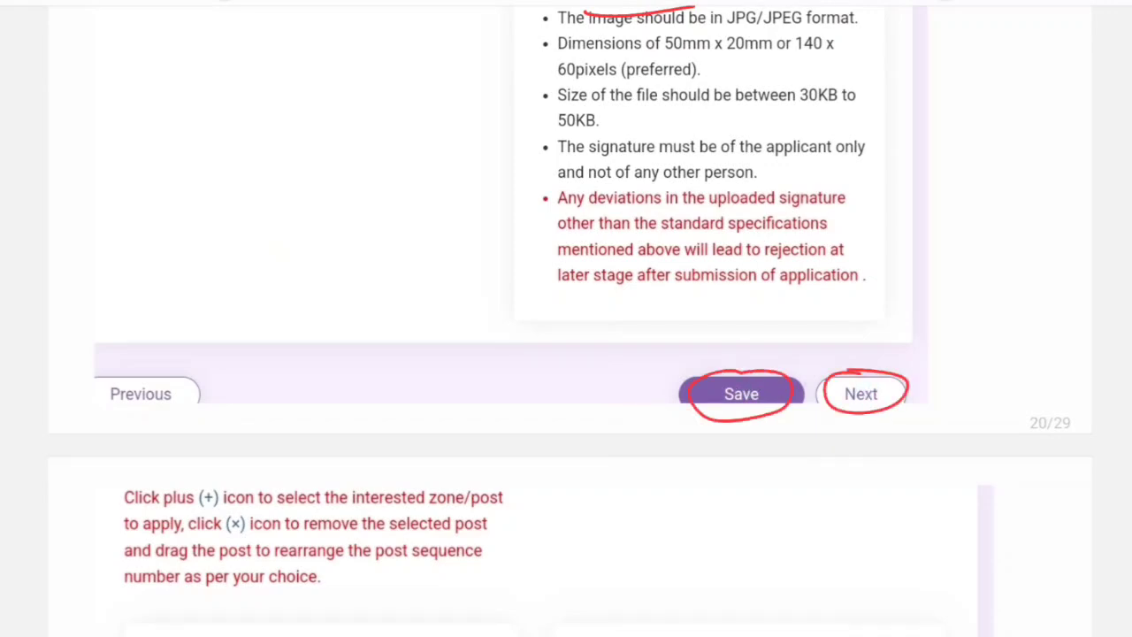
Add another tick beside the lower part of the applicant's photograph placeholder.
scroll(566, 319, up, 8)
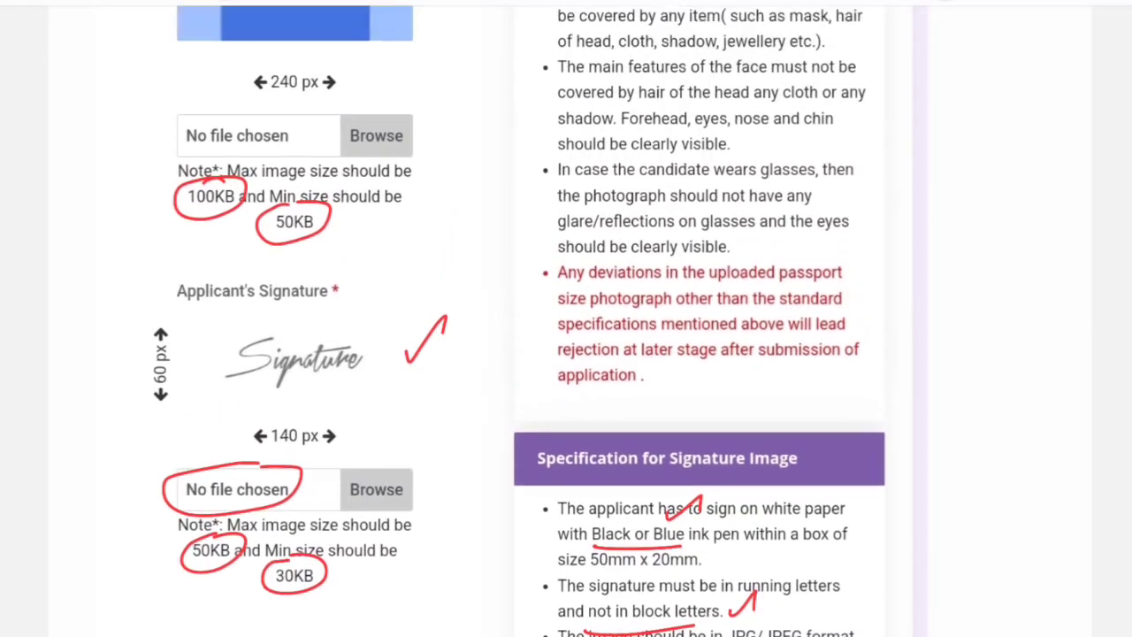
scroll(566, 319, up, 1)
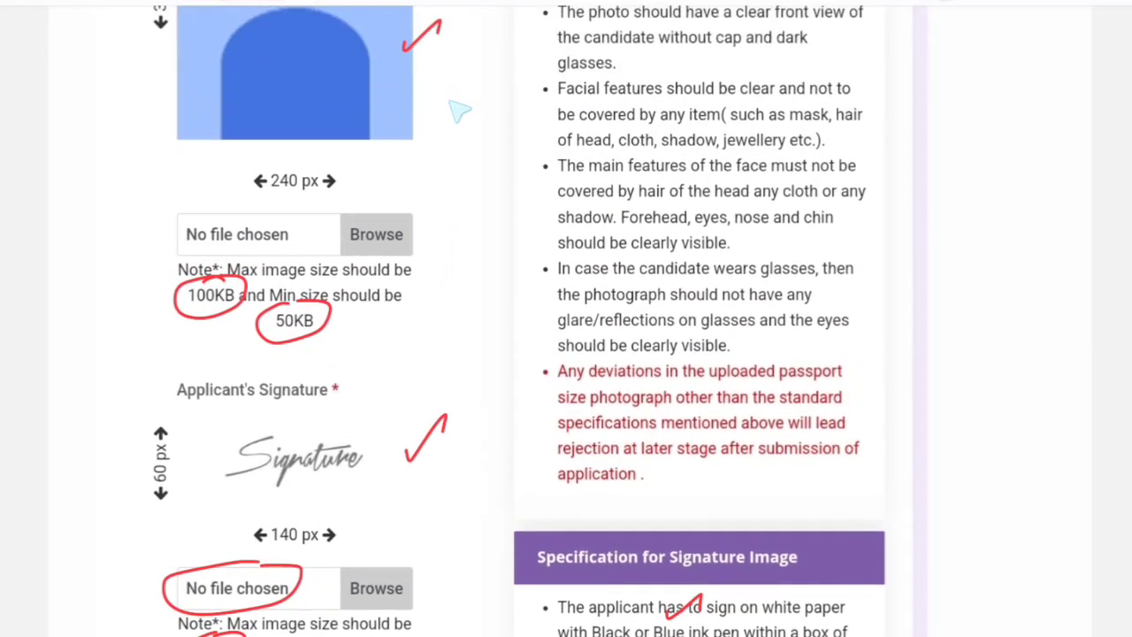
drag(445, 96, 485, 75)
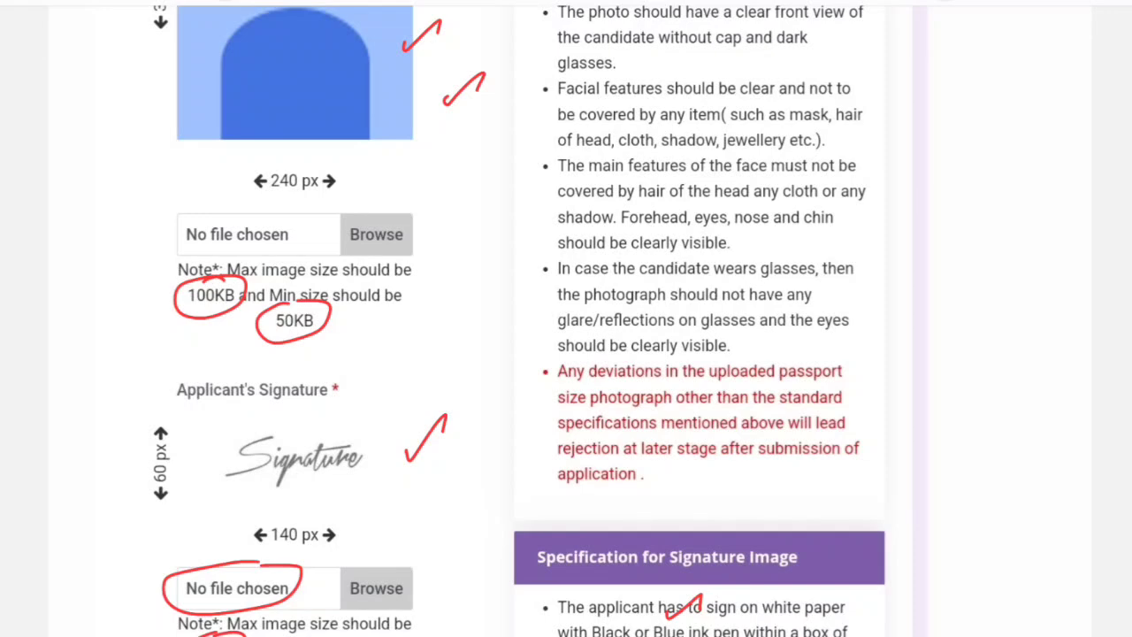
Tick the Eligible Post(s) heading and draw a wavy bracket alongside the list of eligible posts.
scroll(566, 318, down, 15)
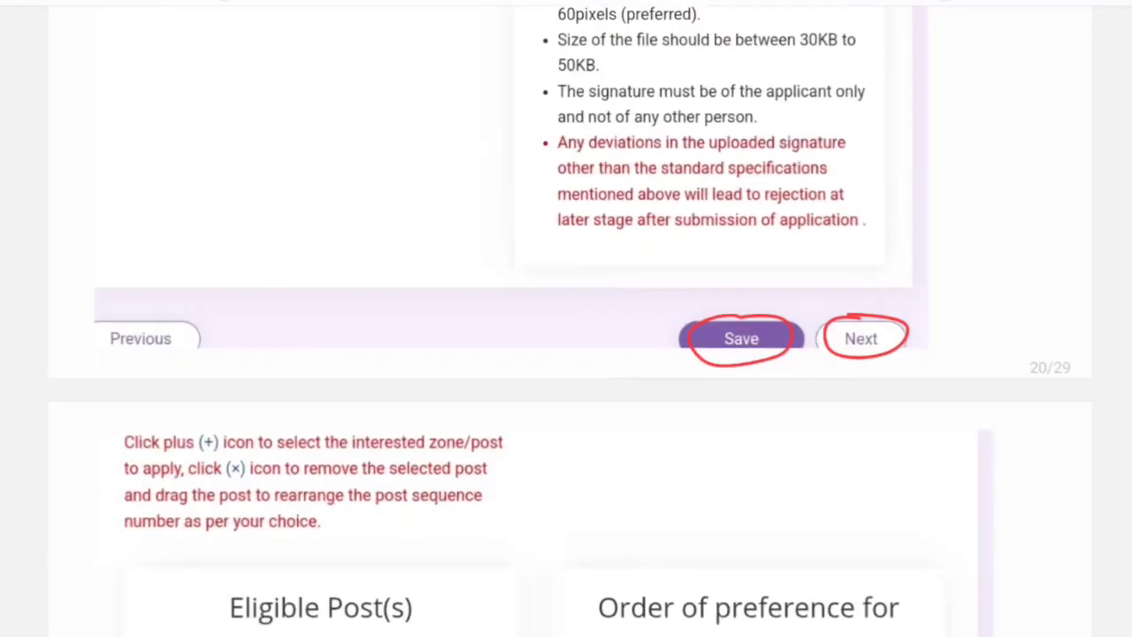
scroll(567, 318, down, 1)
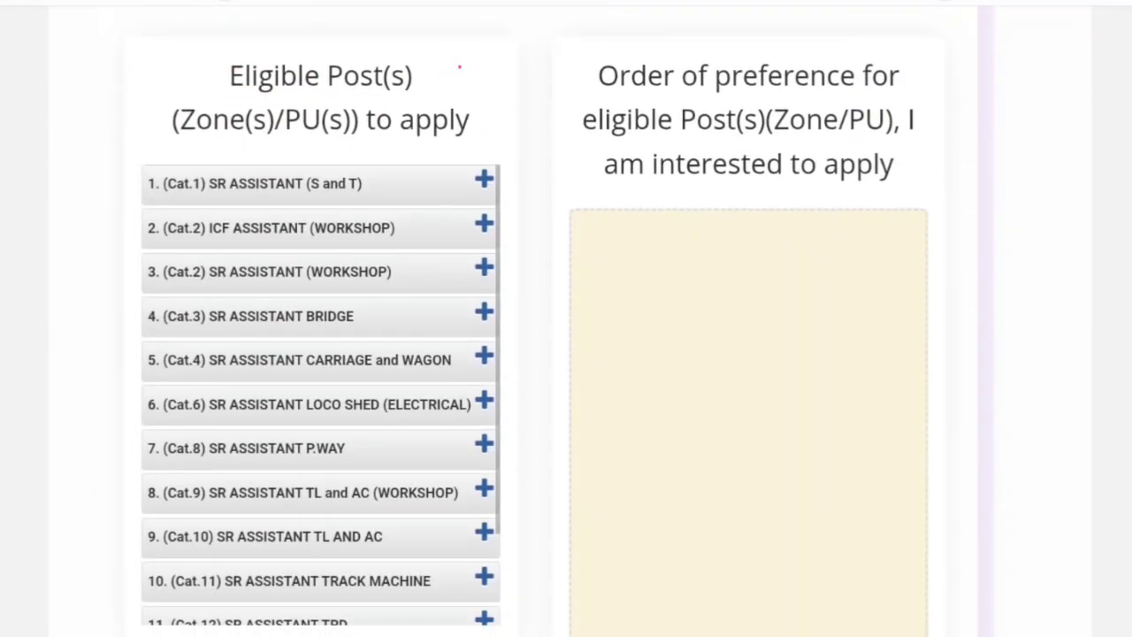
drag(460, 67, 493, 43)
scroll(566, 318, down, 3)
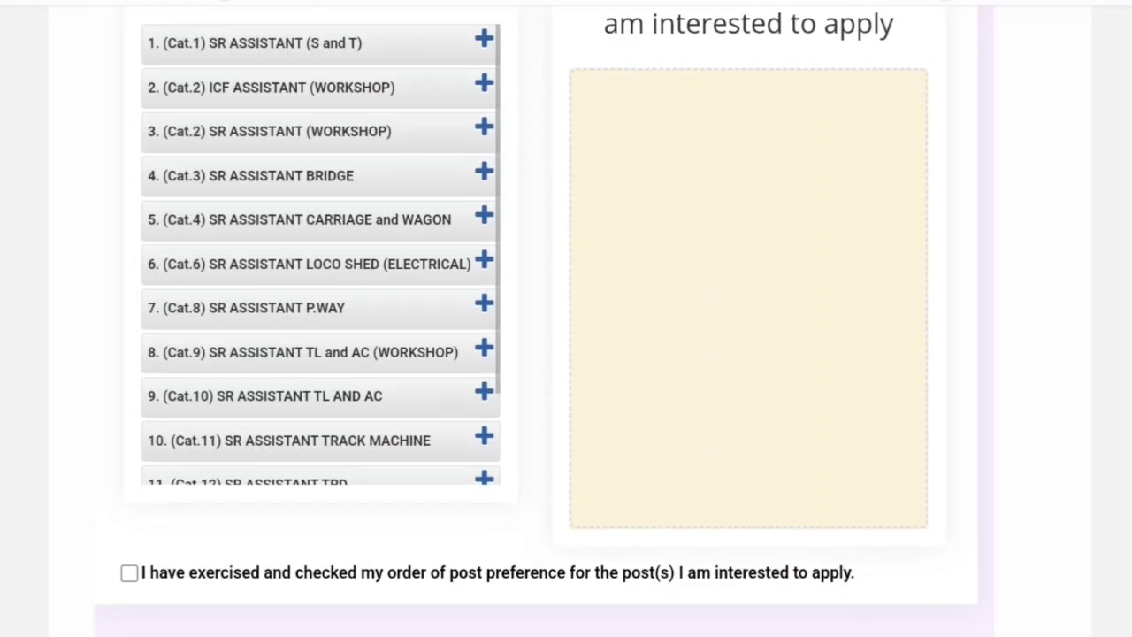
drag(513, 44, 524, 347)
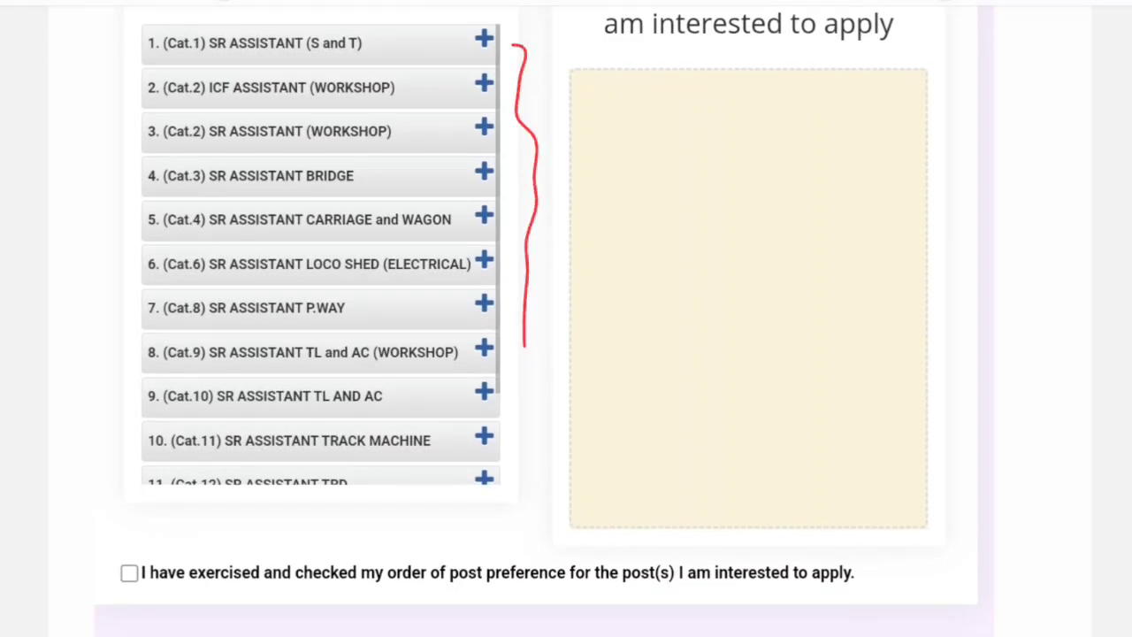
Underline and tick the first post preference, SR ASSISTANT TL and AC (WORKSHOP), in the filled preference list.
scroll(566, 318, down, 10)
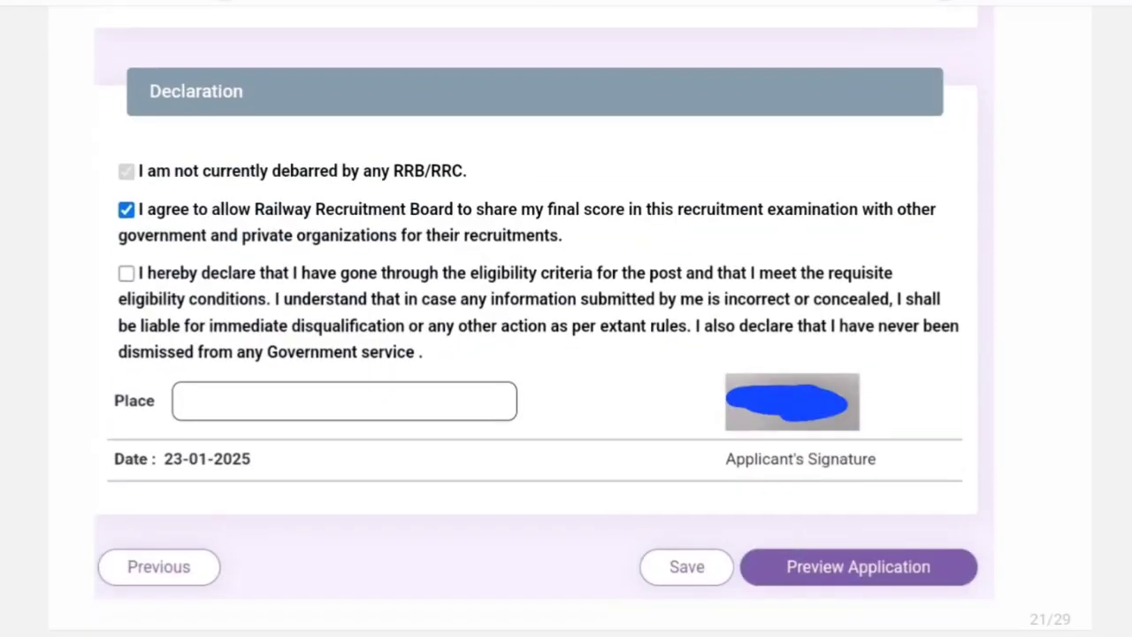
scroll(566, 318, down, 7)
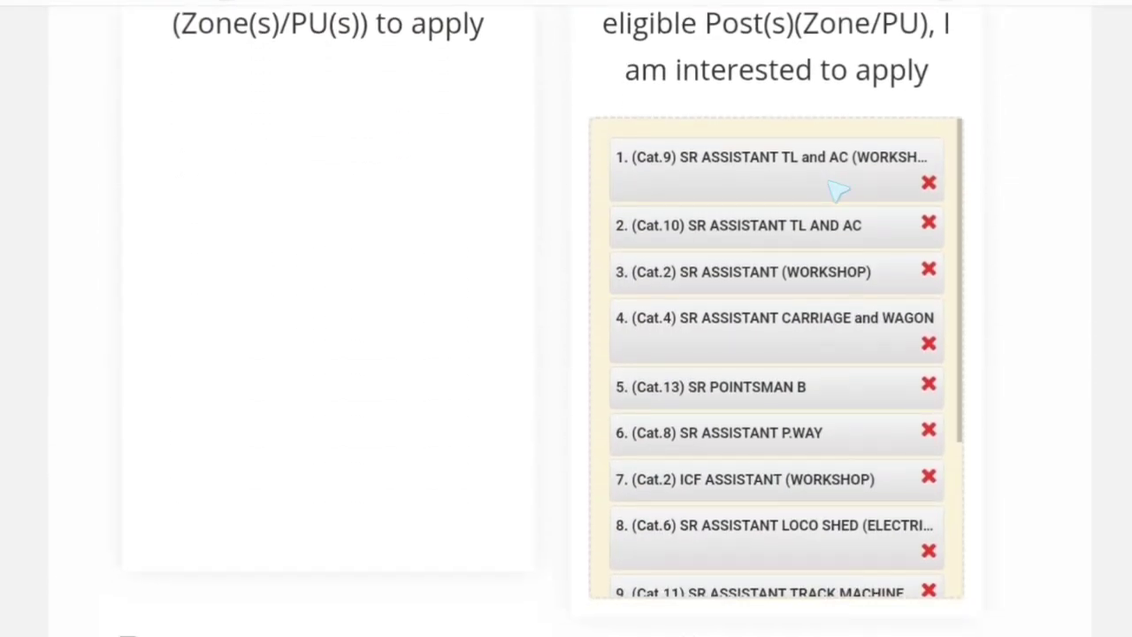
drag(785, 186, 889, 178)
drag(843, 134, 876, 129)
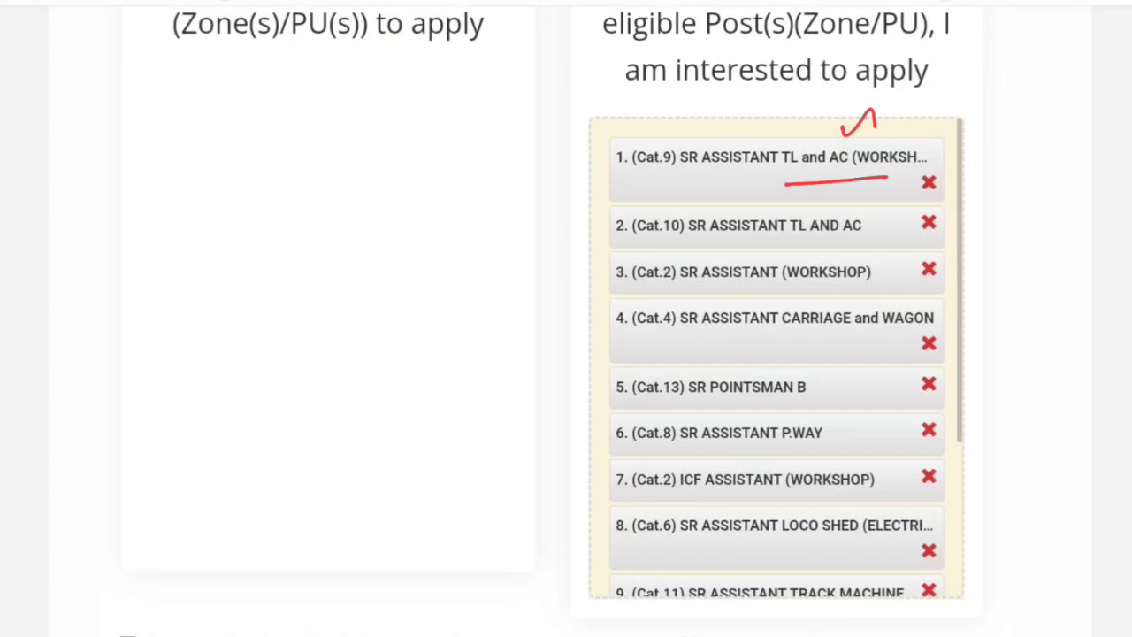
Draw a wavy bracket beside the post preference list and underline its first four entries.
drag(980, 206, 1008, 465)
drag(689, 349, 807, 341)
drag(708, 301, 806, 293)
drag(715, 248, 797, 239)
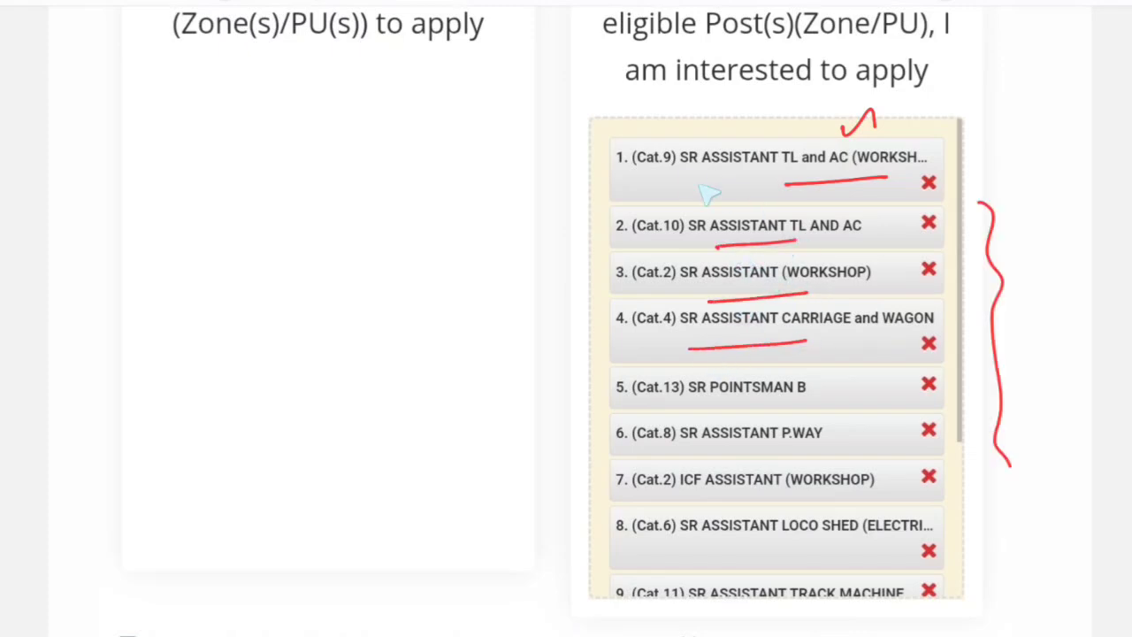
drag(670, 184, 757, 180)
Circle the checkboxes confirming the post preference order and agreeing to share the final score.
scroll(554, 319, down, 6)
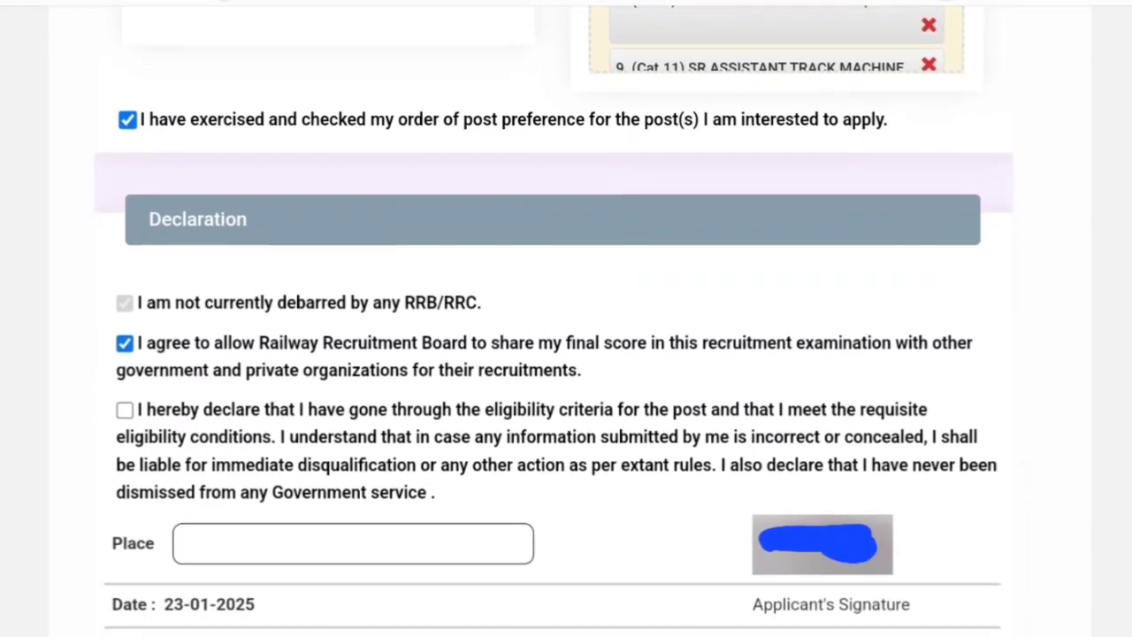
scroll(554, 319, up, 2)
drag(131, 187, 161, 196)
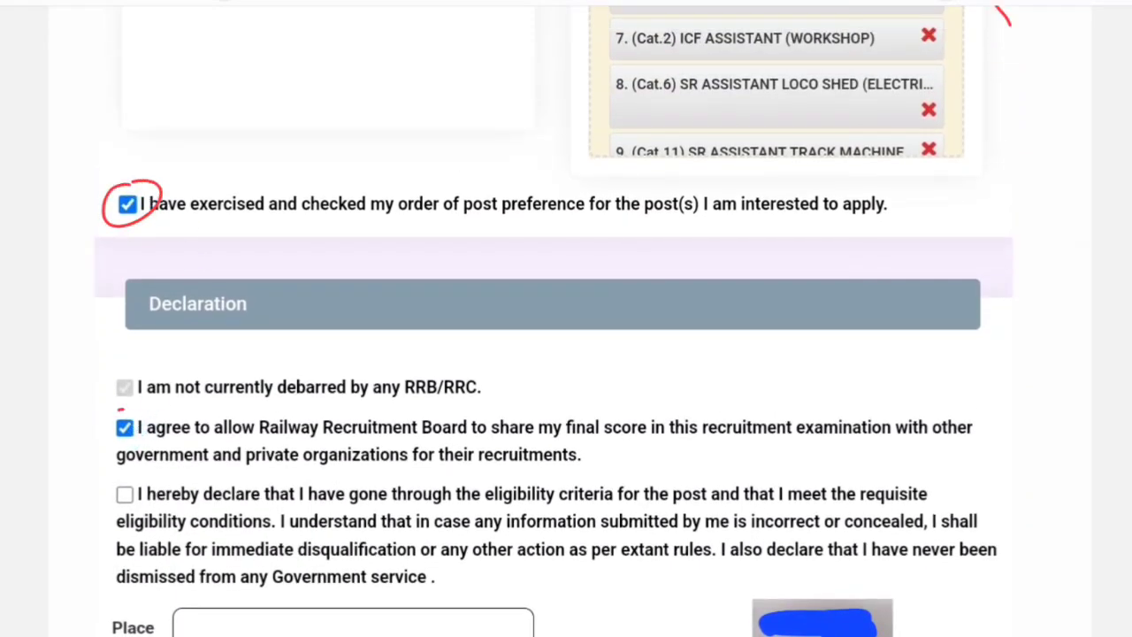
drag(122, 407, 161, 416)
Draw a line inside the declaration's Place field and put a tick above it.
scroll(554, 318, down, 2)
scroll(567, 319, down, 2)
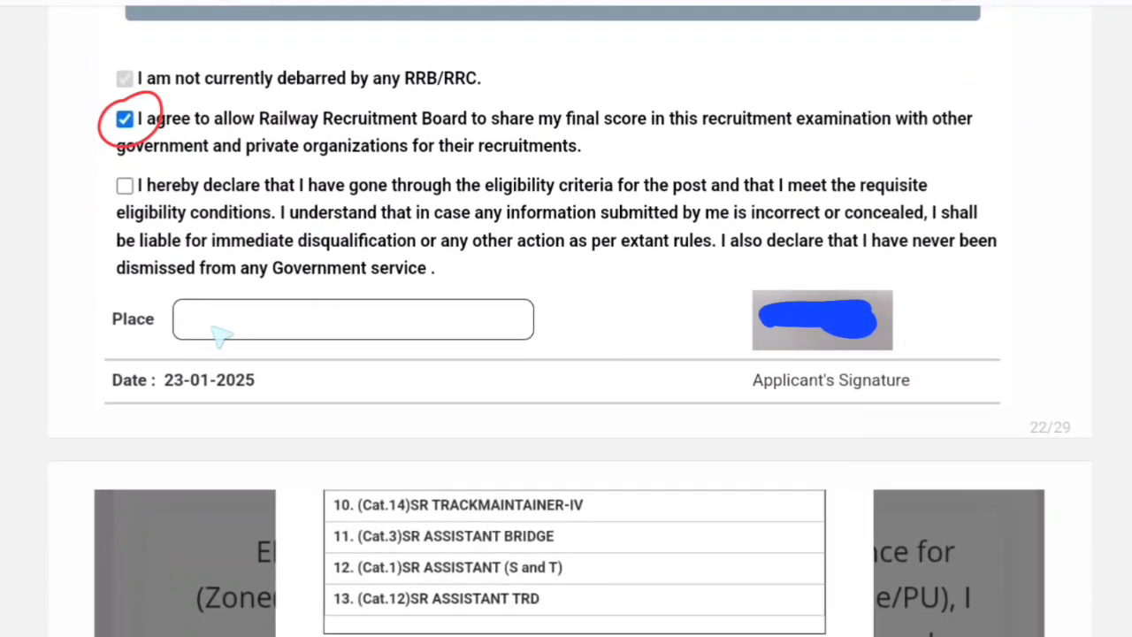
drag(206, 321, 330, 317)
drag(262, 301, 296, 280)
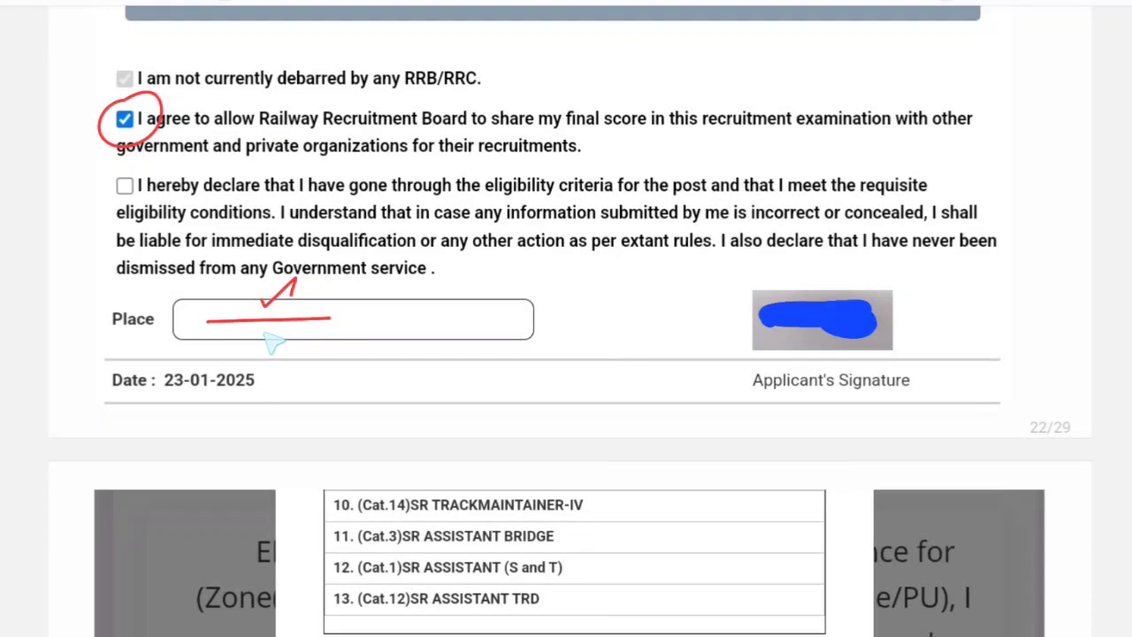
Draw a downward arrow beside the post list and declaration in the application preview.
scroll(829, 398, down, 7)
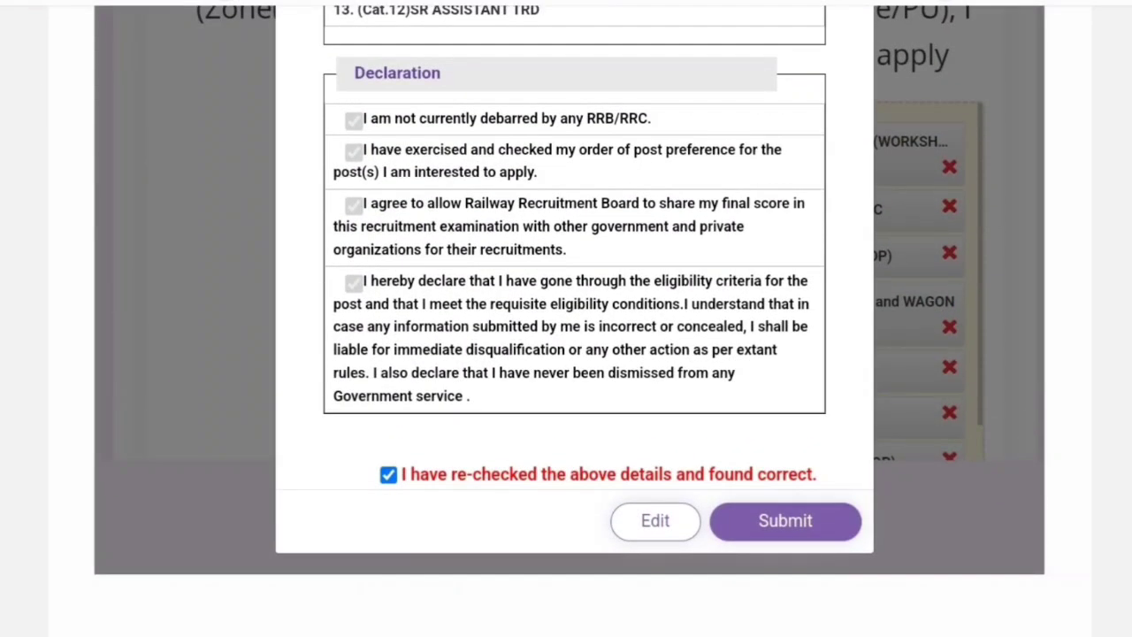
scroll(570, 319, up, 2)
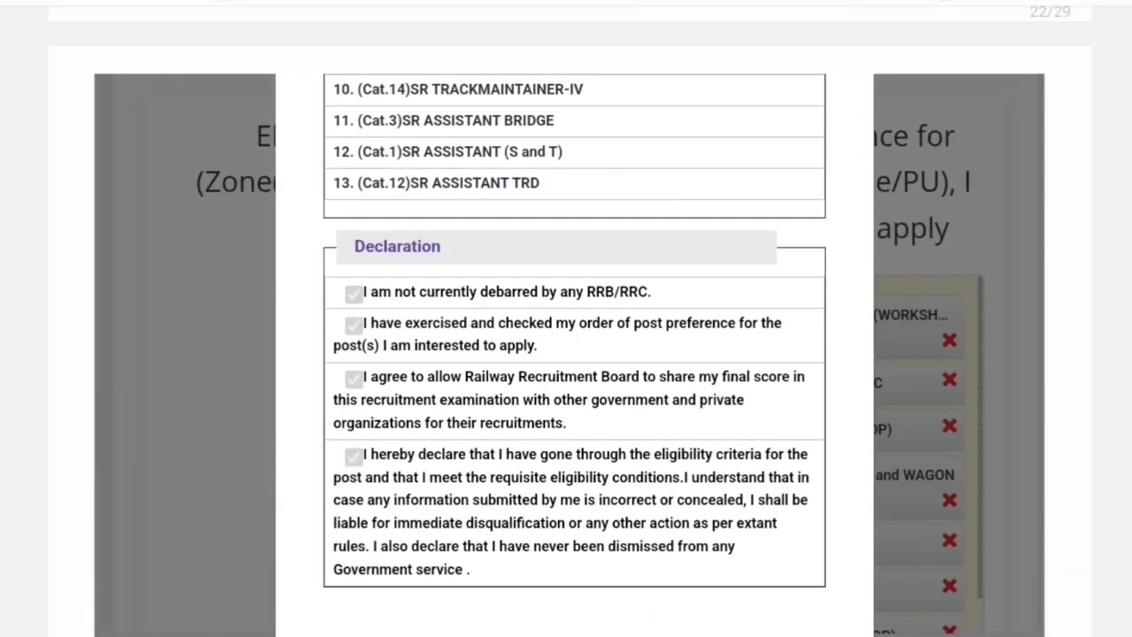
mouse_move(852, 115)
mouse_down()
mouse_move(852, 287)
mouse_move(873, 276)
mouse_up()
scroll(570, 354, down, 3)
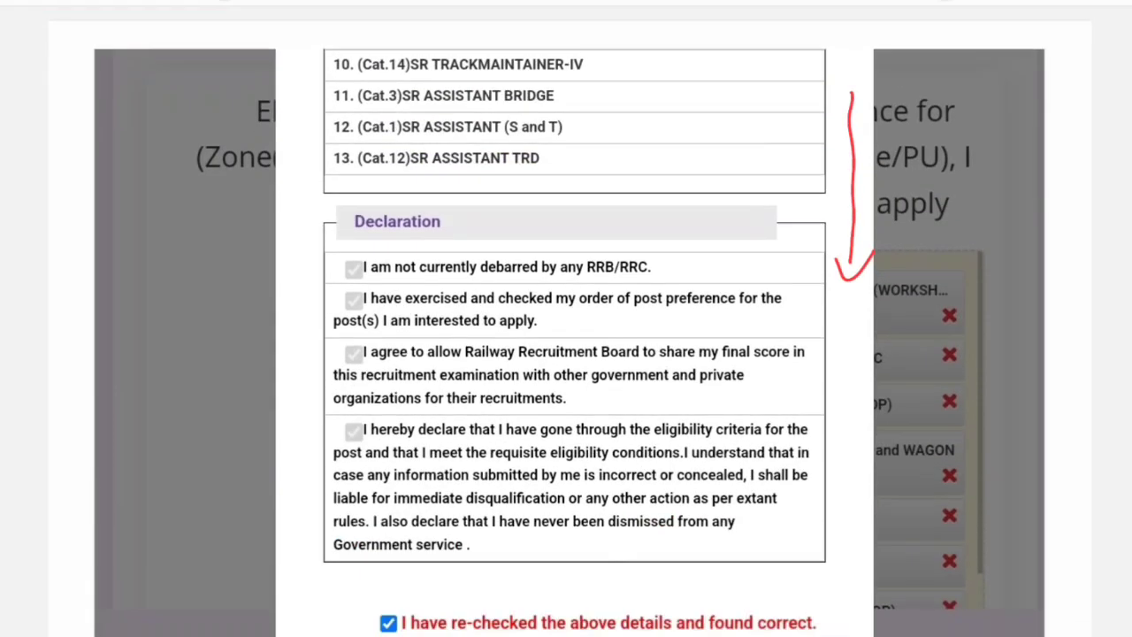
Circle the checkbox confirming the details were re-checked and put a tick beside SR ASSISTANT BRIDGE in the preview.
mouse_move(384, 364)
mouse_down()
mouse_move(418, 382)
mouse_move(409, 366)
mouse_up()
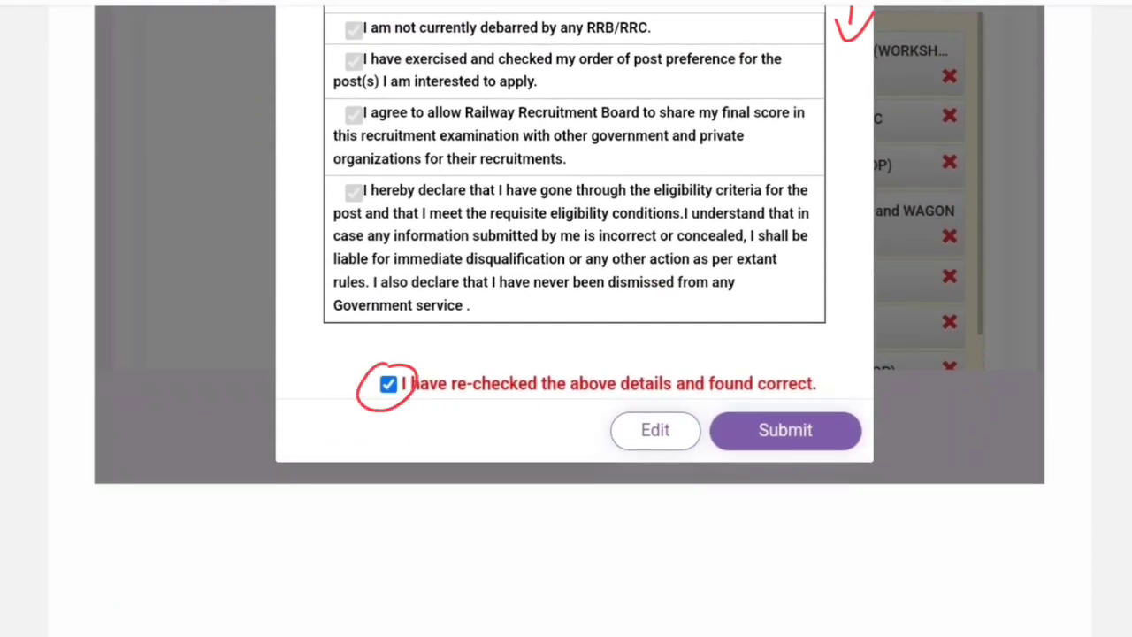
scroll(570, 319, up, 3)
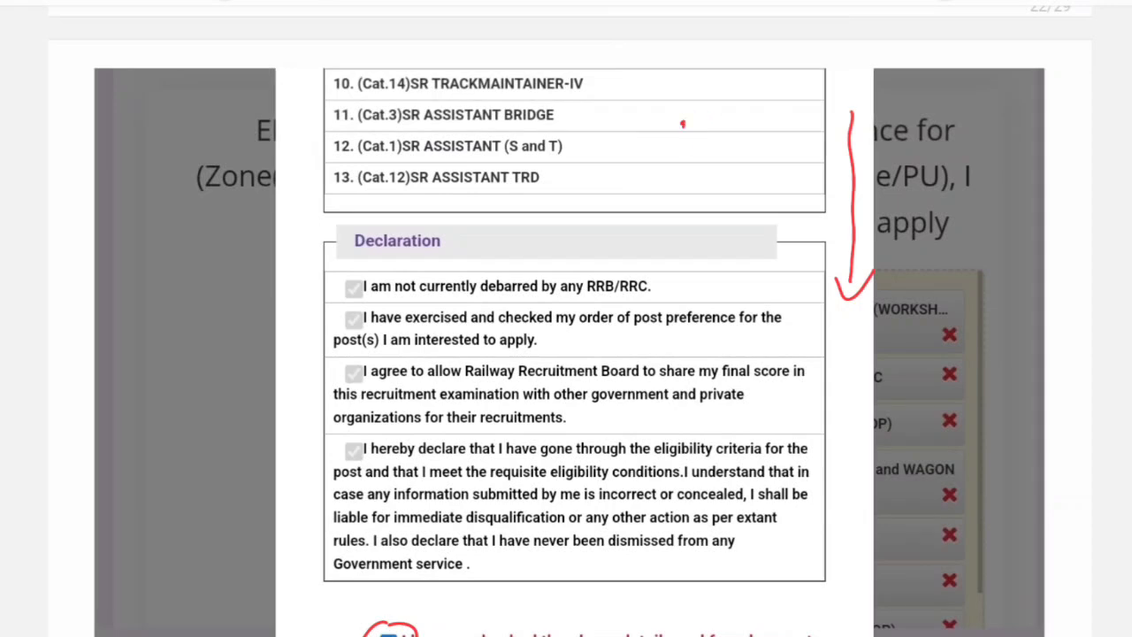
drag(682, 122, 719, 104)
scroll(570, 318, down, 3)
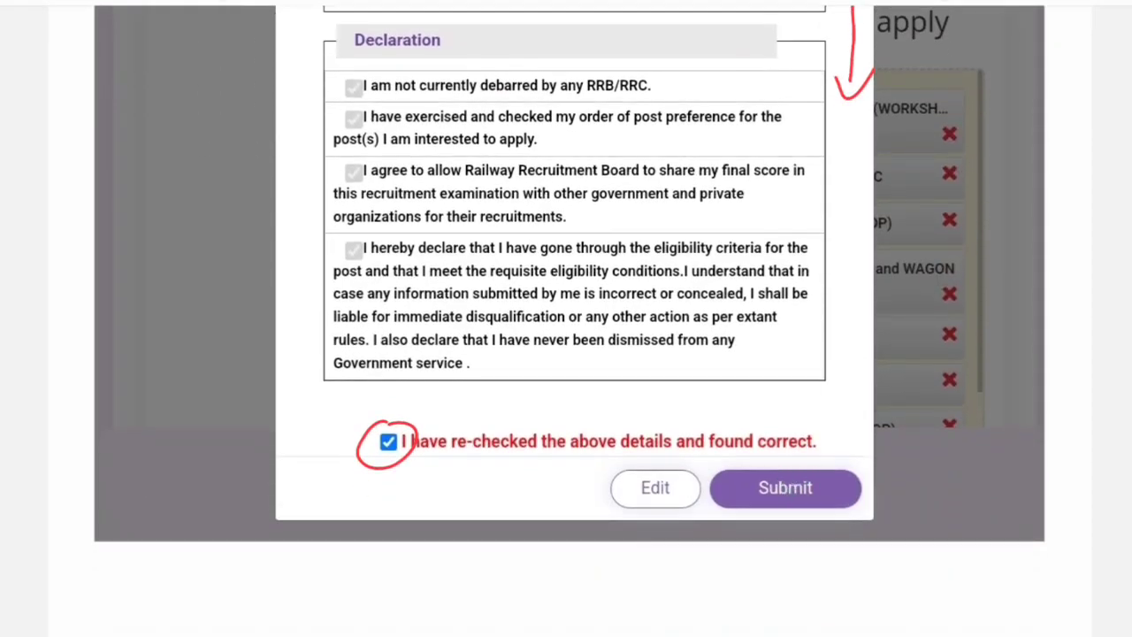
Circle the preview's Submit button and draw a downward arrow from the end of the post list into the declaration.
drag(780, 467, 828, 487)
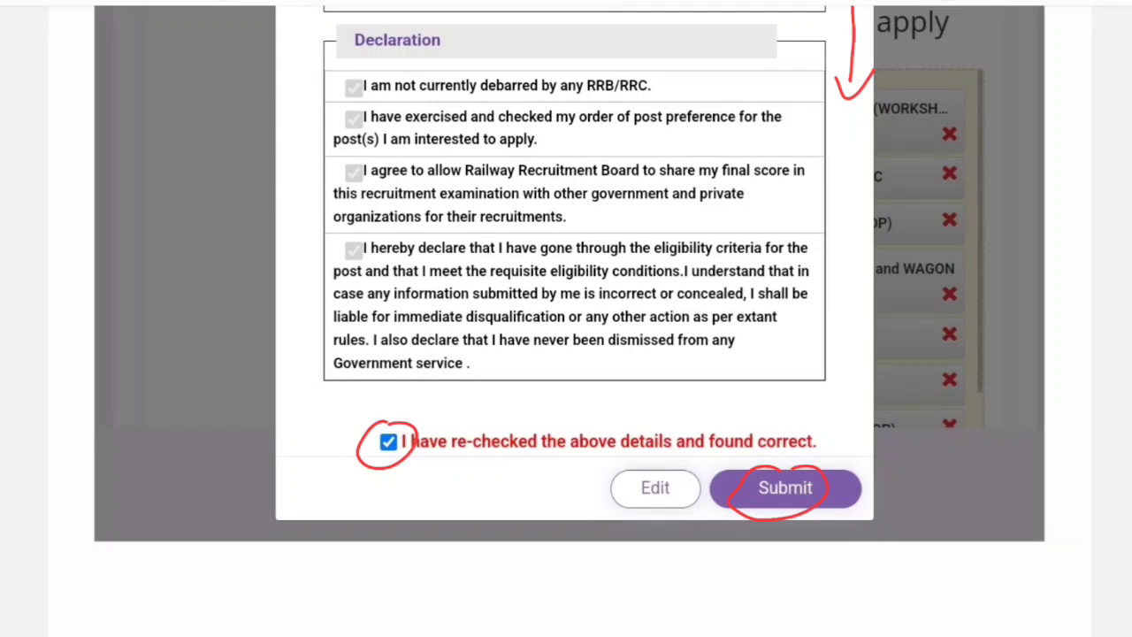
scroll(570, 319, up, 2)
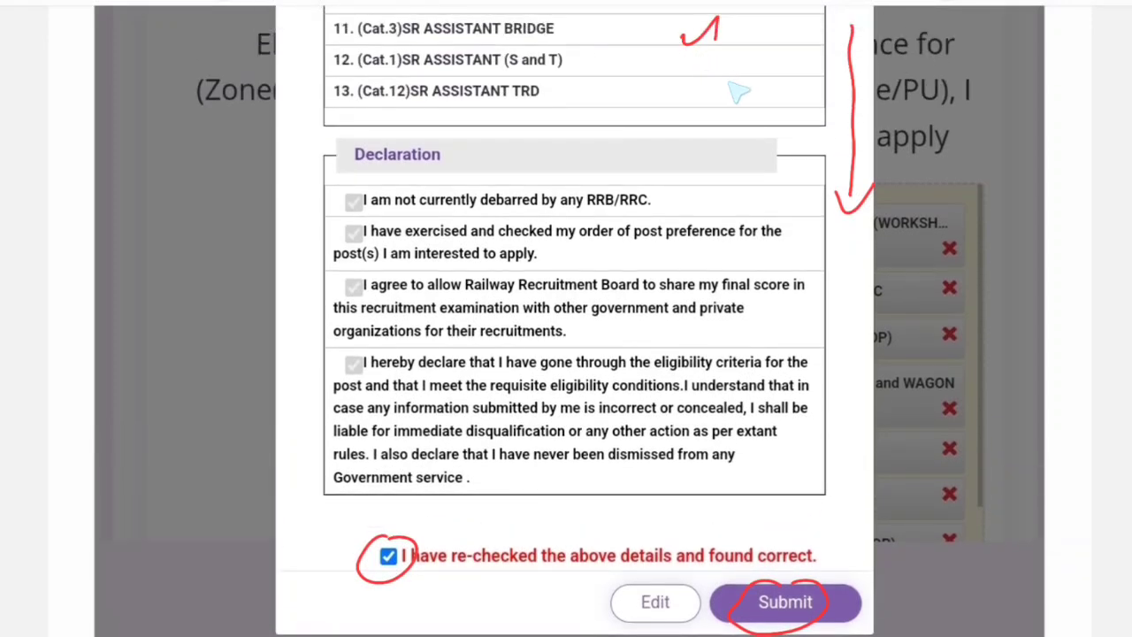
mouse_move(737, 75)
mouse_down()
mouse_move(750, 184)
mouse_move(768, 202)
mouse_up()
scroll(570, 318, down, 3)
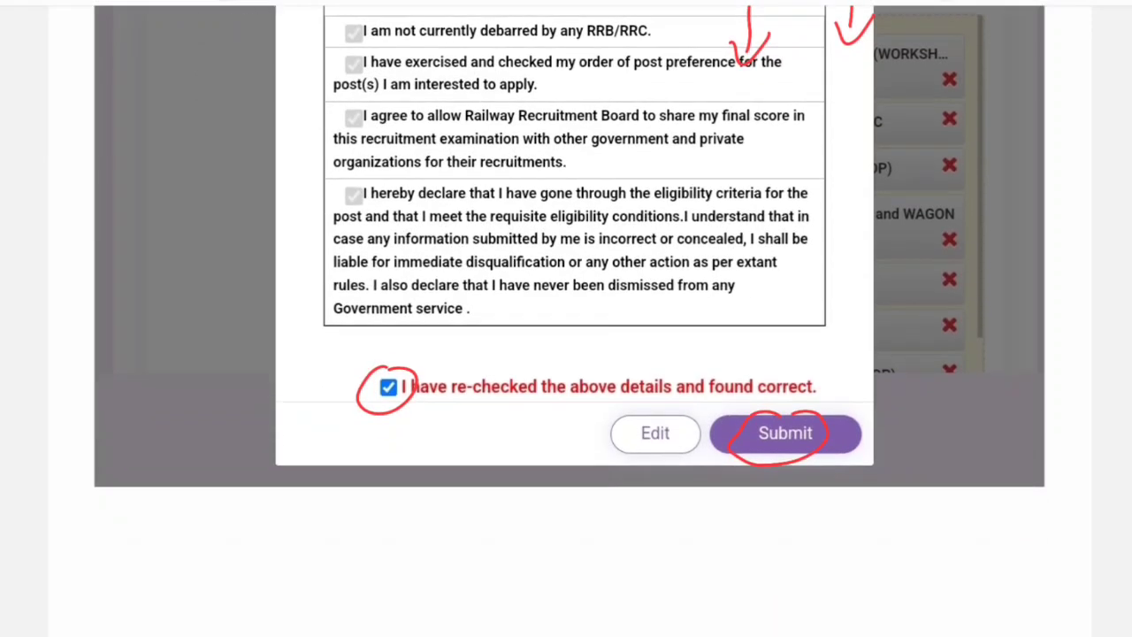
Underline the notice that applicants cannot make corrections in the online application after submission.
scroll(569, 318, down, 15)
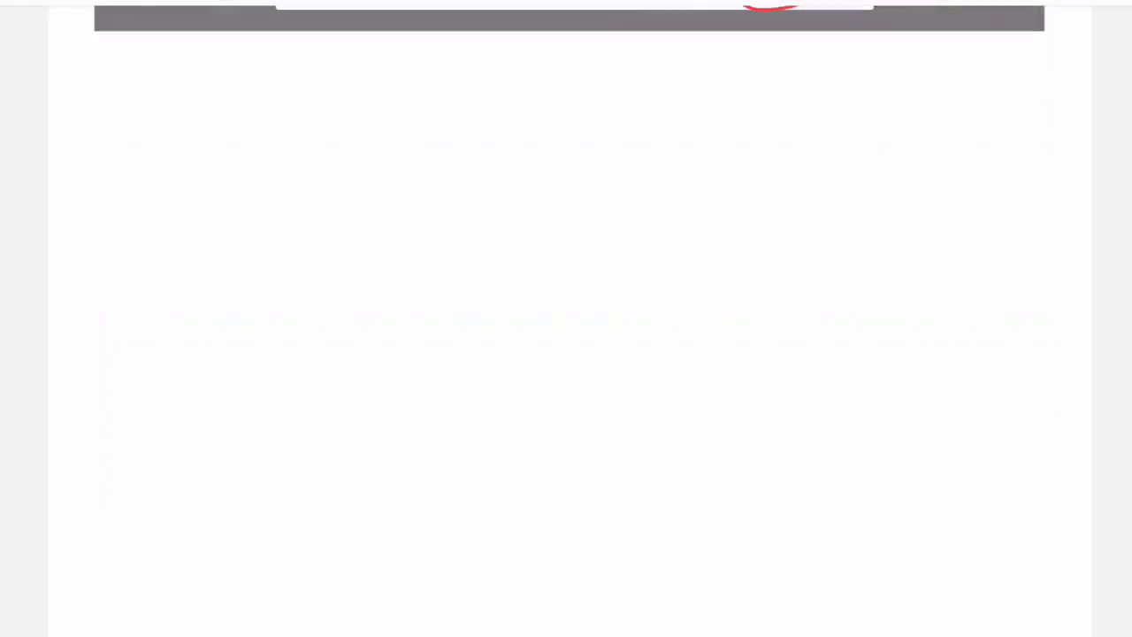
scroll(570, 319, down, 2)
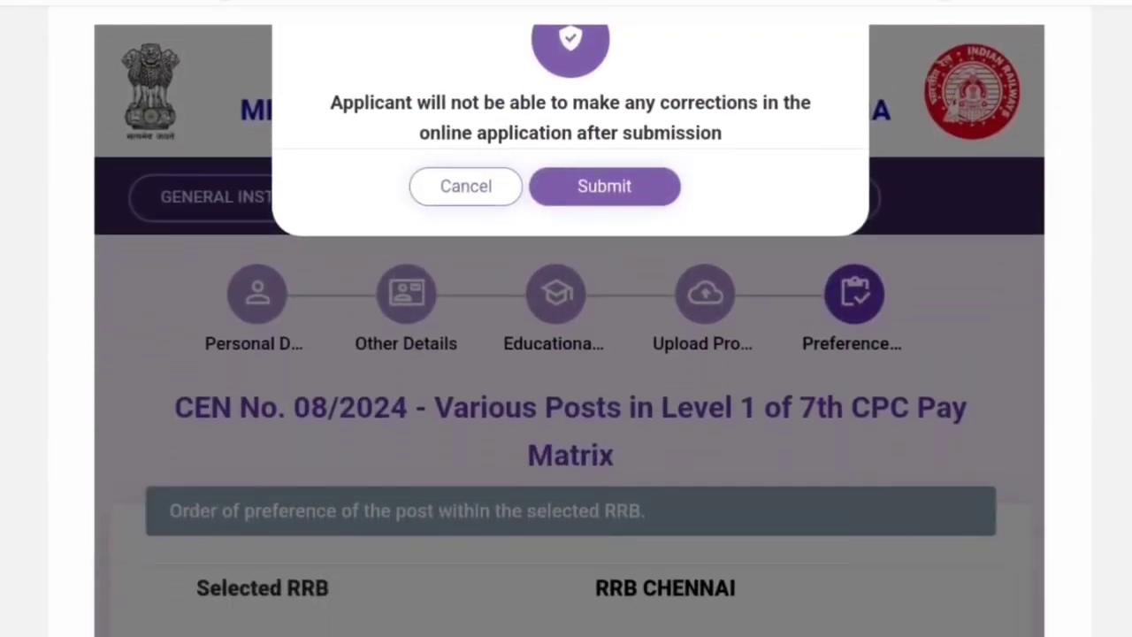
drag(425, 120, 526, 112)
mouse_move(435, 152)
mouse_down()
mouse_move(559, 149)
mouse_move(683, 116)
mouse_up()
drag(582, 149, 721, 146)
Draw a wavy bracket beside the Payment Details text and circle the Pay with SBIePay button.
scroll(569, 318, down, 3)
scroll(570, 319, down, 20)
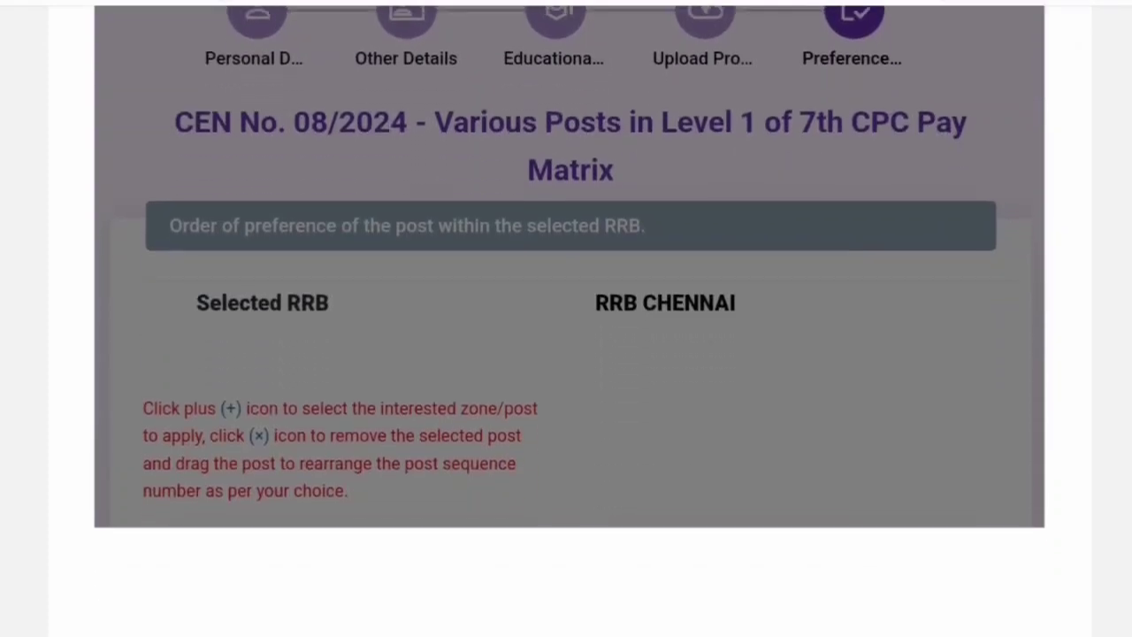
scroll(570, 319, down, 10)
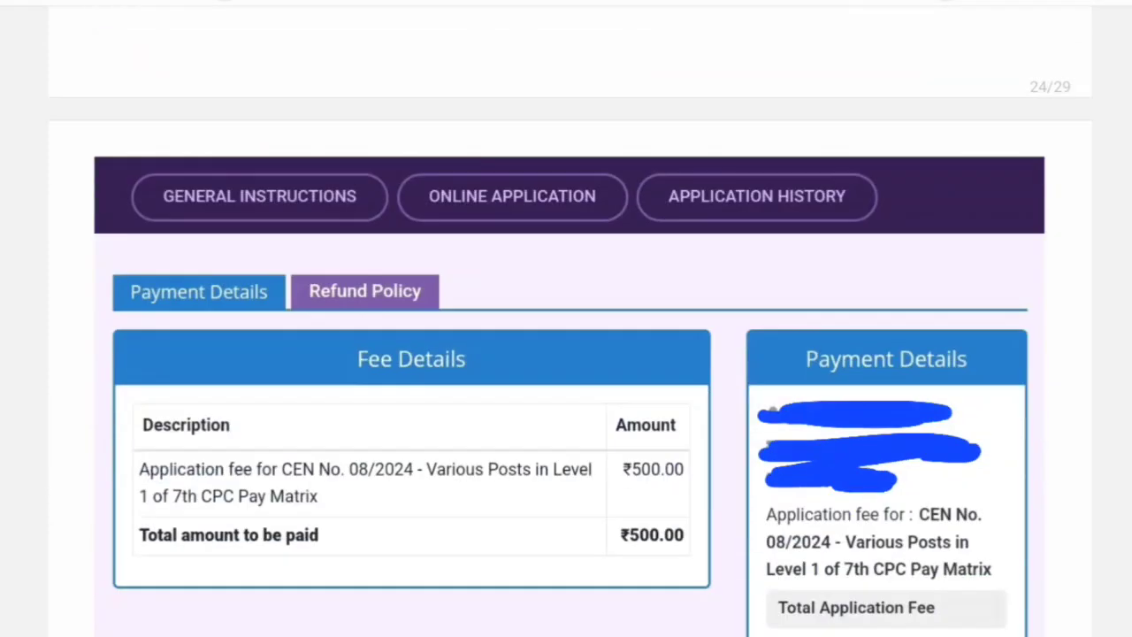
drag(1024, 232, 1014, 326)
mouse_move(905, 534)
mouse_down()
mouse_move(900, 576)
mouse_move(894, 531)
mouse_up()
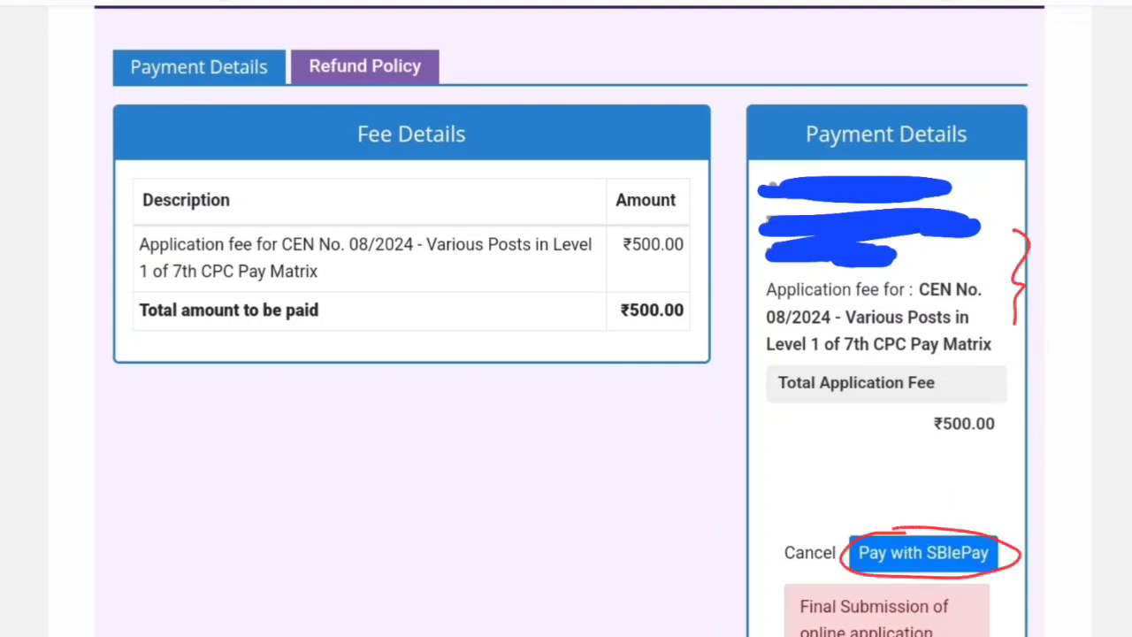
Circle and tick the Terms & Conditions agreement checkbox and mark the Proceed button in the payment note.
scroll(570, 318, down, 10)
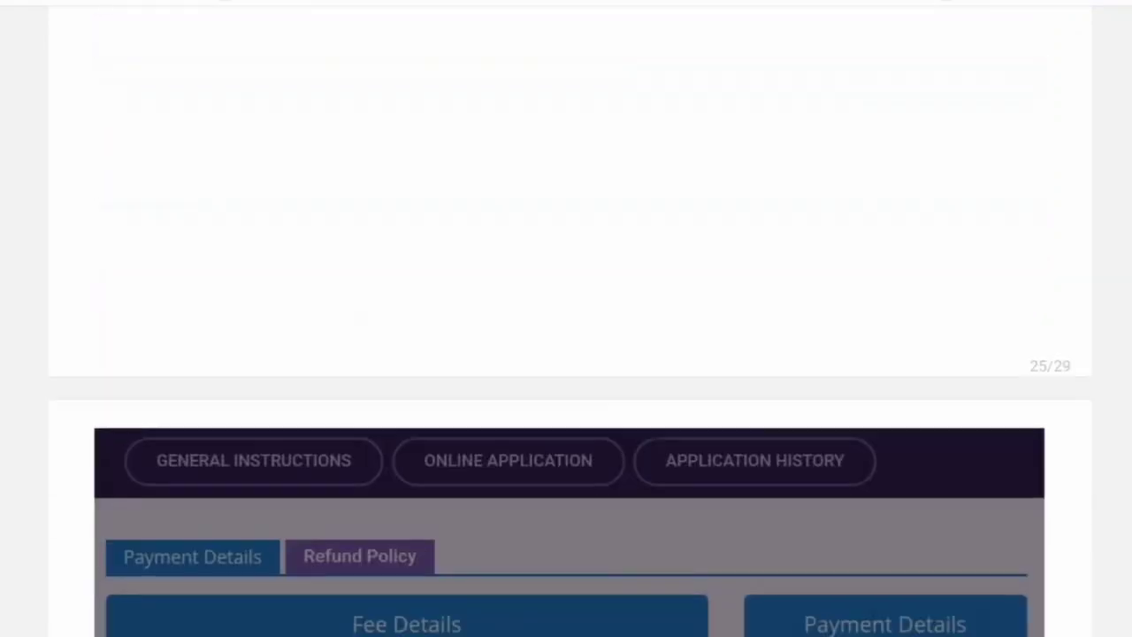
scroll(570, 318, down, 5)
scroll(570, 318, up, 1)
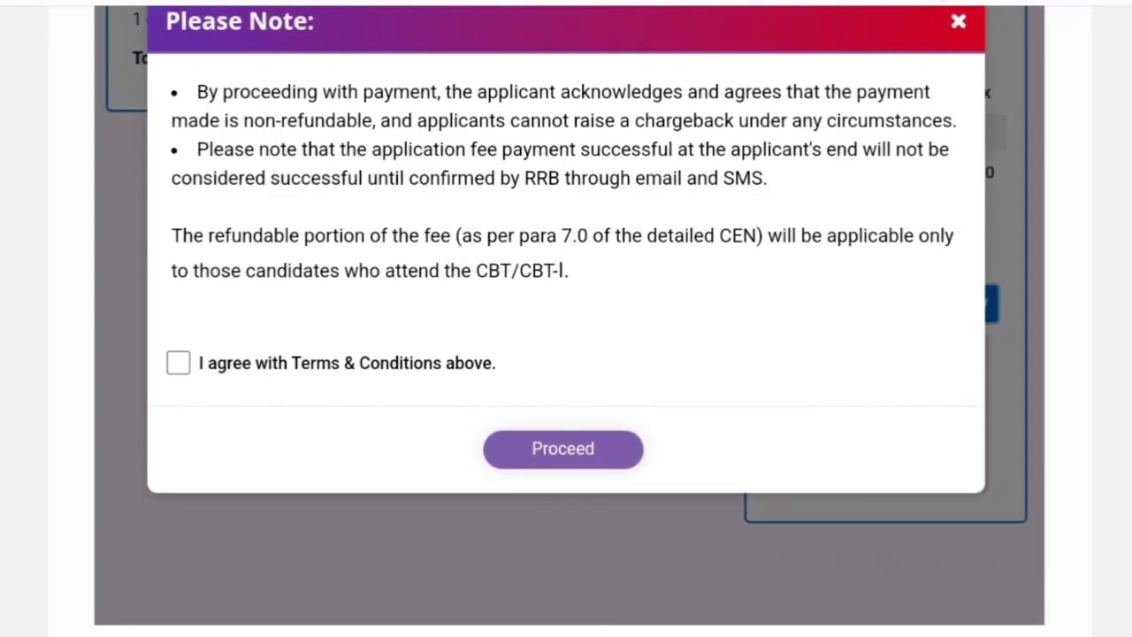
mouse_move(177, 345)
mouse_down()
mouse_move(168, 386)
mouse_move(210, 370)
mouse_move(226, 328)
mouse_up()
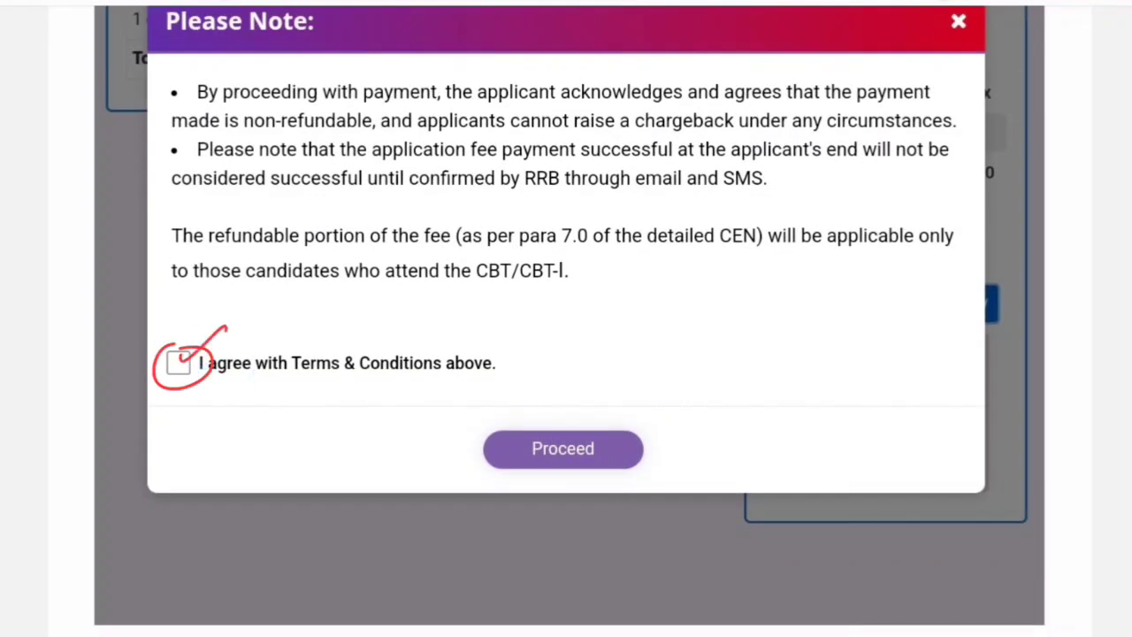
drag(548, 470, 575, 468)
Mark the Debit/Credit Card option, underline Internet Banking and UPI, and put a tick beside UPI.
scroll(567, 319, down, 15)
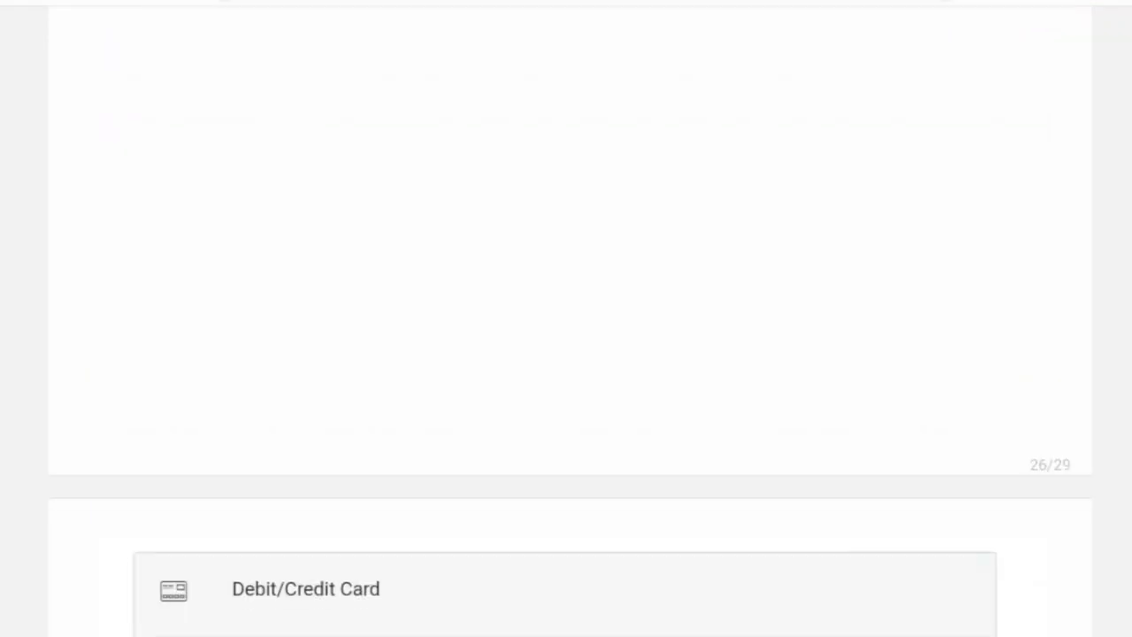
mouse_move(250, 115)
mouse_down()
mouse_move(376, 104)
mouse_move(435, 64)
mouse_up()
scroll(566, 318, down, 6)
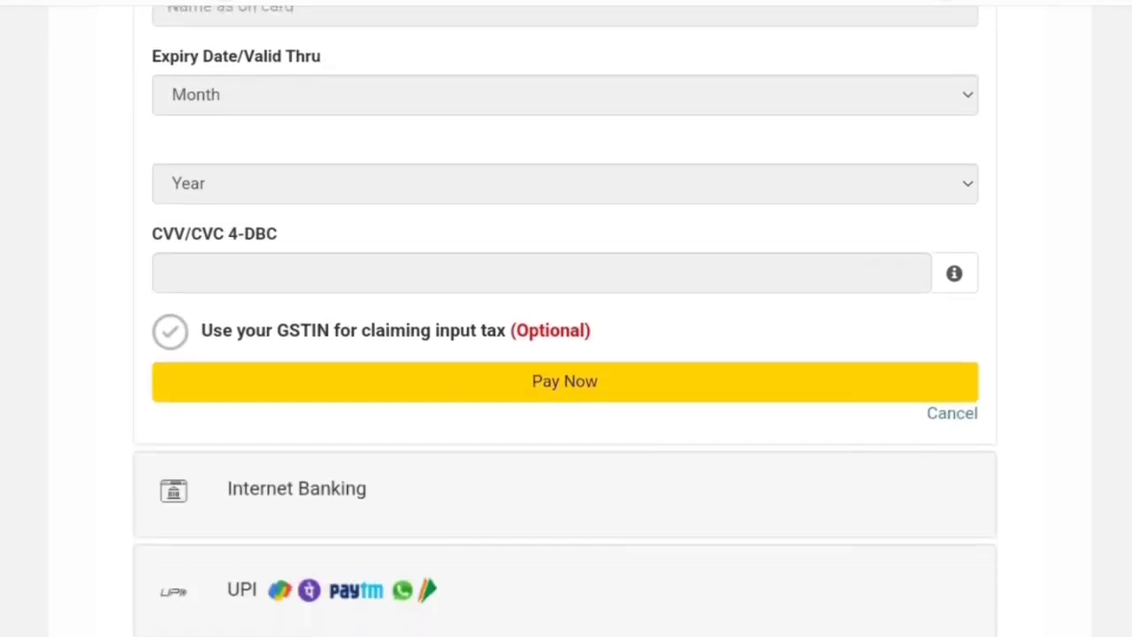
scroll(248, 346, down, 1)
drag(226, 336, 349, 334)
drag(212, 436, 383, 427)
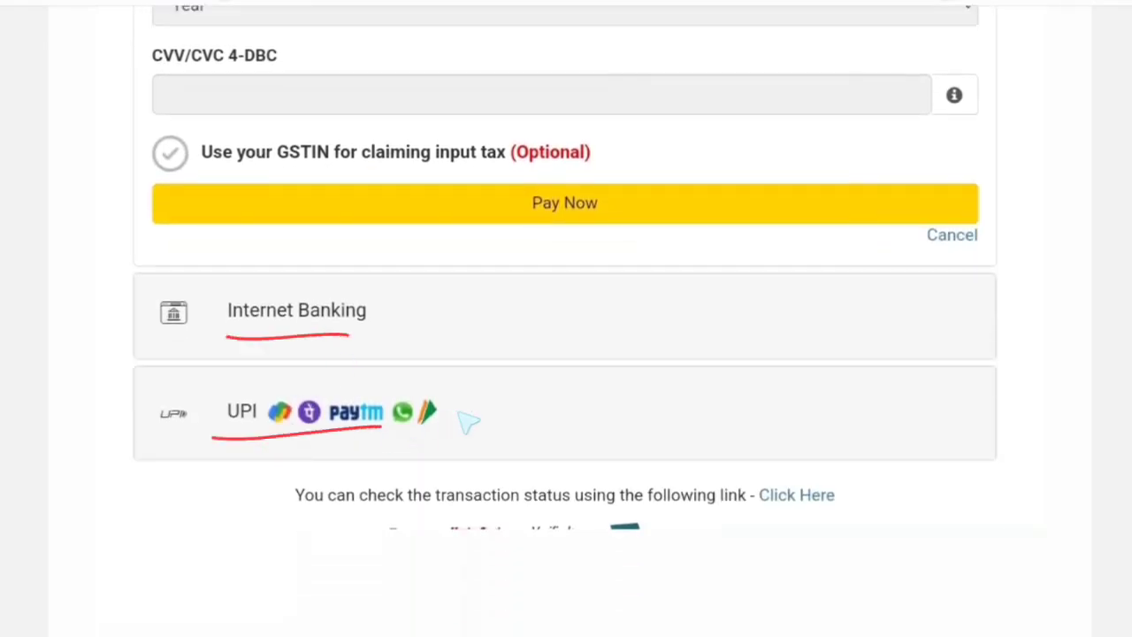
drag(457, 405, 511, 381)
Underline the Payment Successful message on the payment receipt and put a tick beside it.
scroll(566, 319, down, 1)
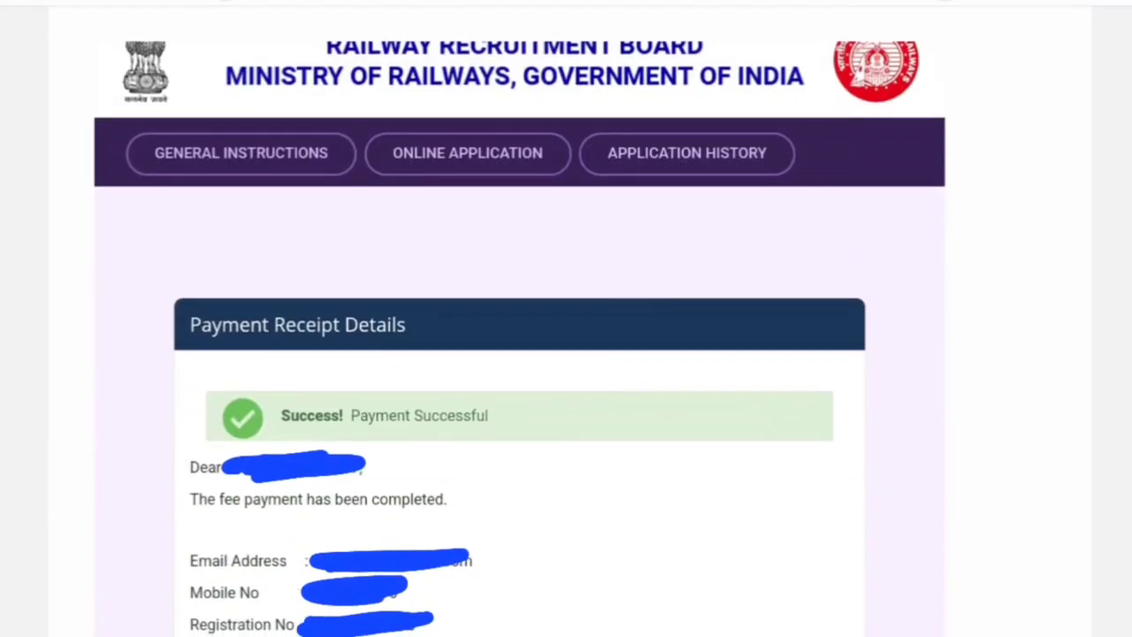
scroll(567, 318, down, 3)
scroll(520, 364, down, 1)
drag(303, 235, 454, 231)
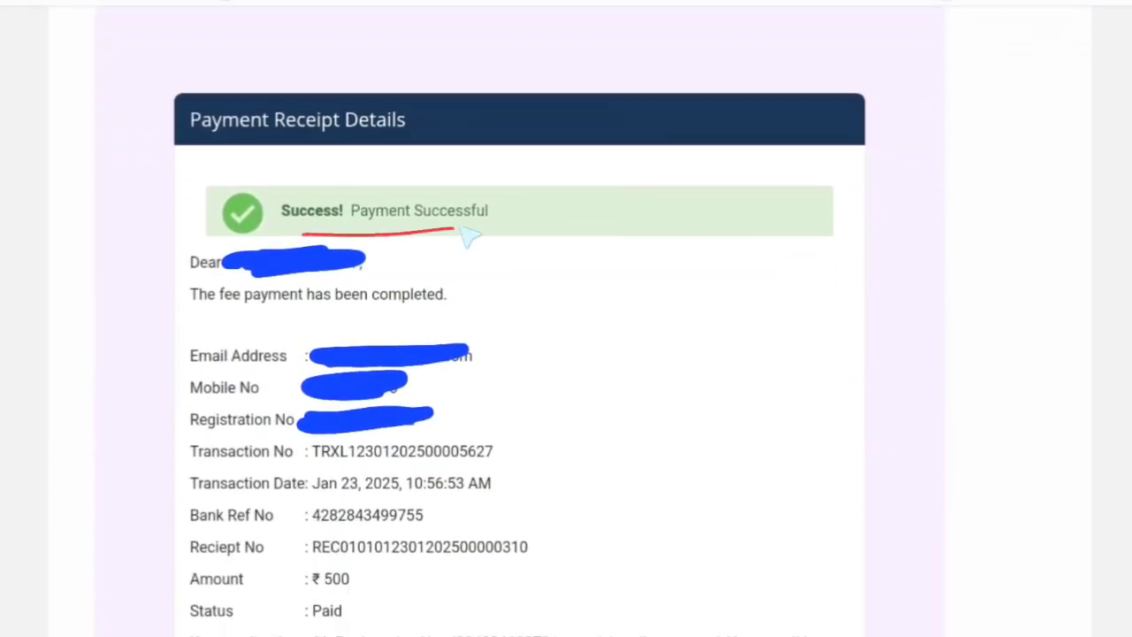
drag(511, 207, 543, 186)
Draw a wavy bracket beside the receipt's contact and registration details and circle the Print button.
drag(522, 333, 536, 446)
scroll(566, 318, down, 3)
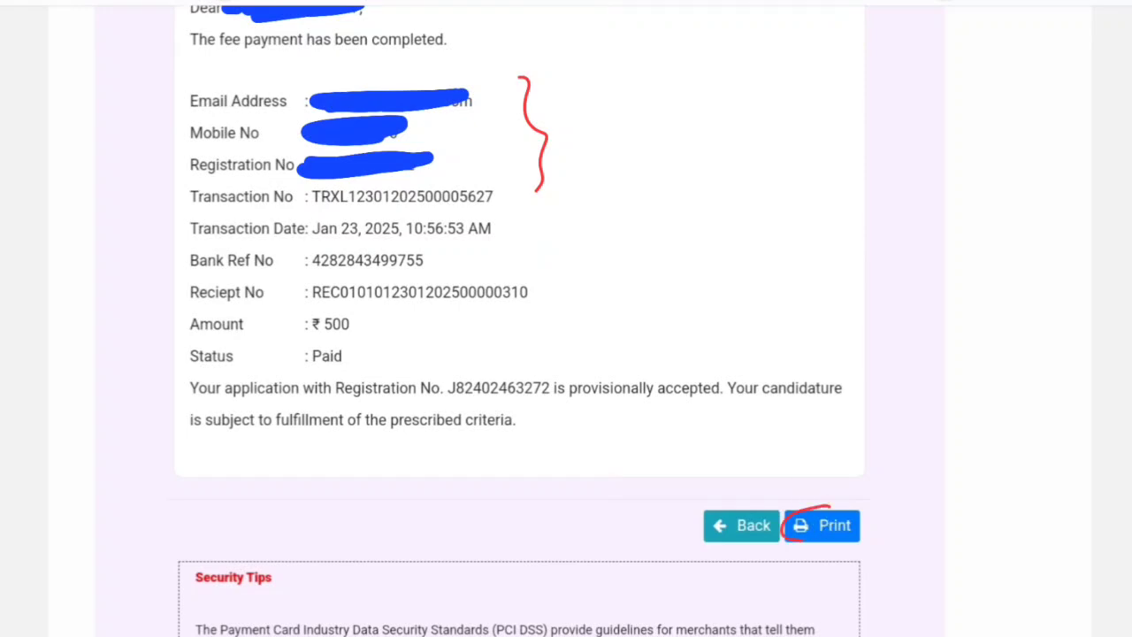
Circle the Application History heading and underline and tick the Level 1 7th CPC Pay Matrix recruitment entry.
scroll(566, 318, down, 5)
scroll(566, 319, down, 4)
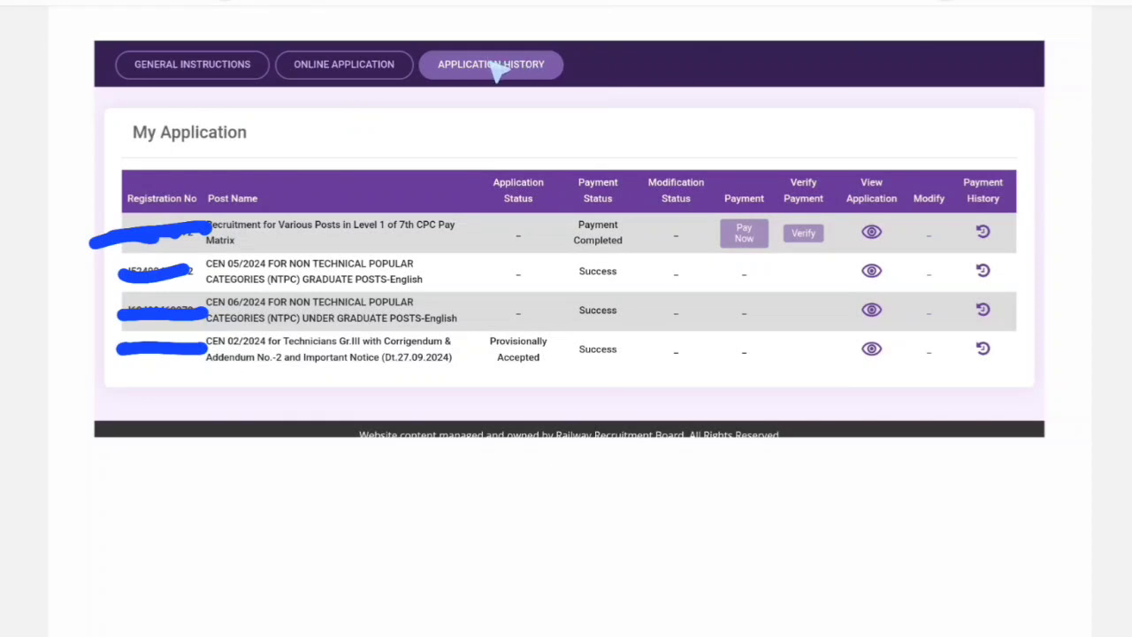
mouse_move(482, 46)
mouse_down()
mouse_move(425, 55)
mouse_move(519, 56)
mouse_move(500, 40)
mouse_up()
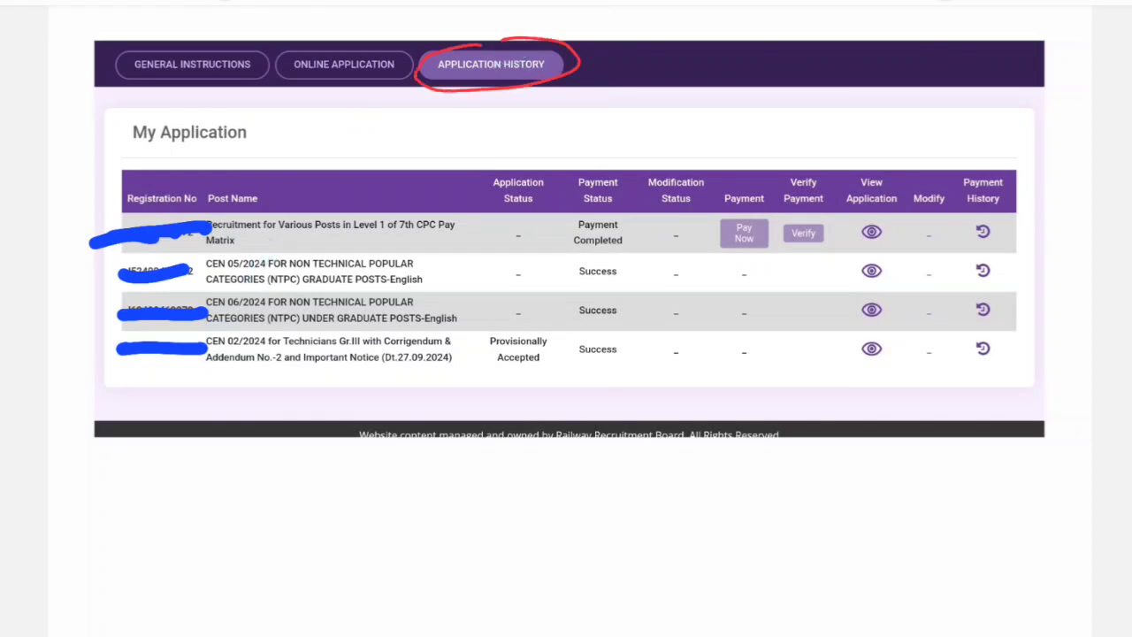
mouse_move(258, 237)
mouse_down()
mouse_move(416, 228)
mouse_move(418, 186)
mouse_up()
Circle and tick the Payment Completed and Provisionally Accepted statuses, and mark the Level 1 entry's blank Application Status.
mouse_move(623, 215)
mouse_down()
mouse_move(562, 232)
mouse_move(639, 205)
mouse_move(655, 186)
mouse_up()
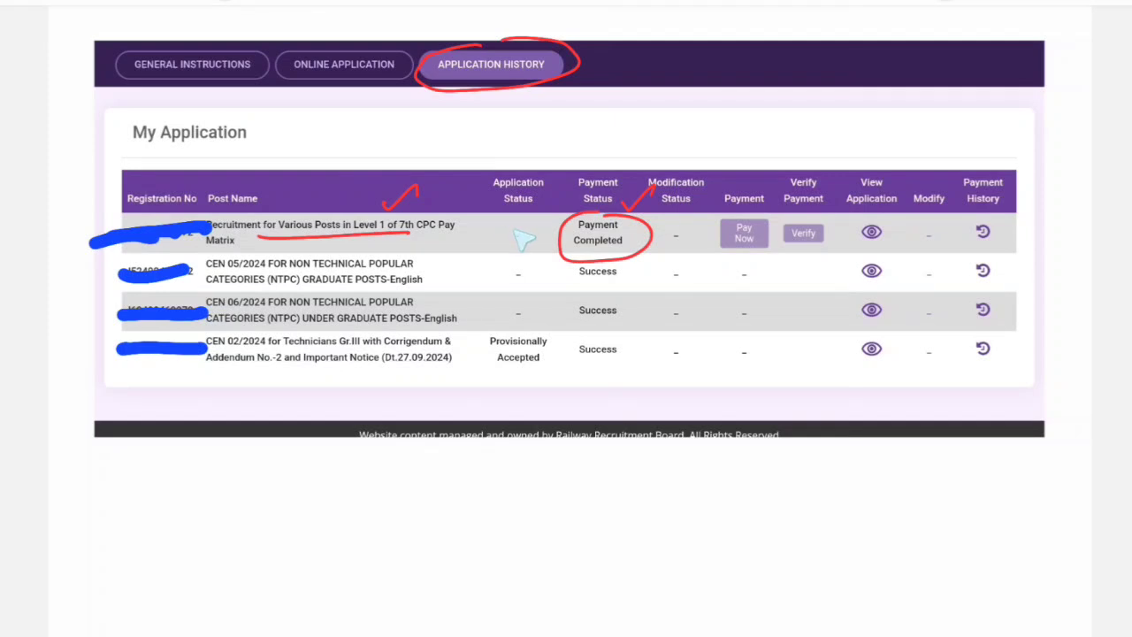
mouse_move(530, 221)
mouse_down()
mouse_move(505, 240)
mouse_move(534, 228)
mouse_move(518, 257)
mouse_move(527, 262)
mouse_up()
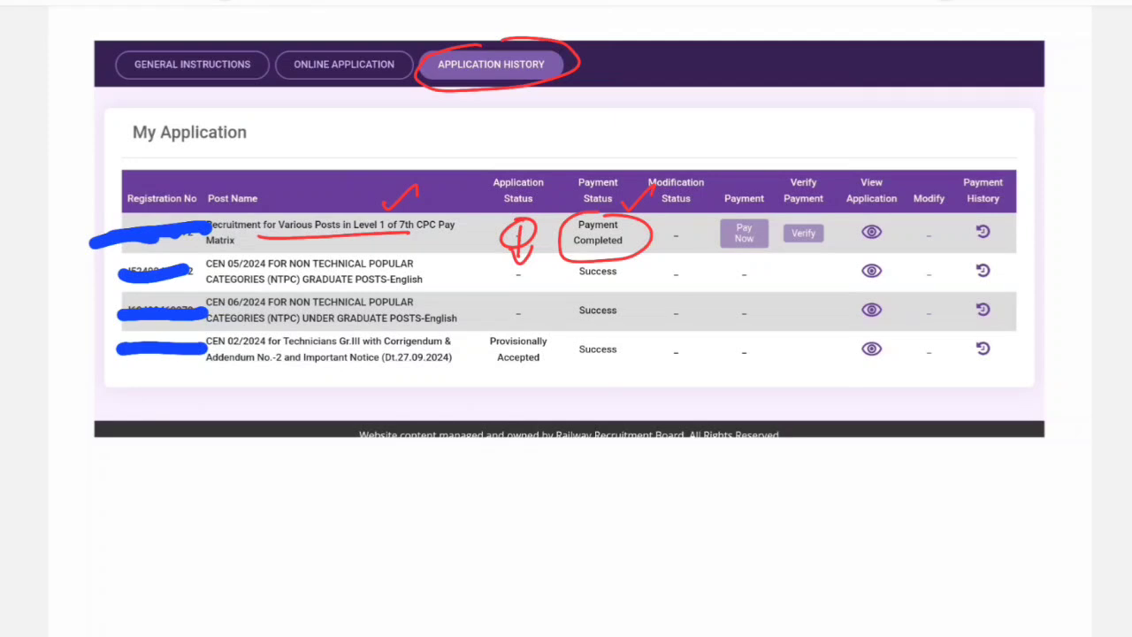
mouse_move(538, 334)
mouse_down()
mouse_move(548, 373)
mouse_move(573, 337)
mouse_up()
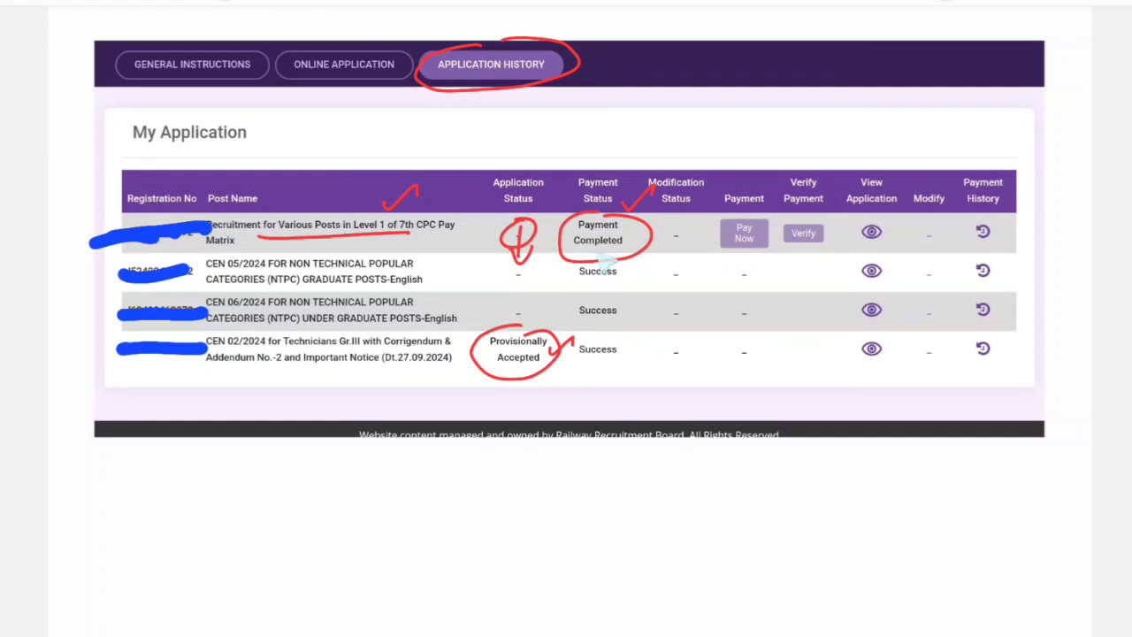
mouse_move(591, 266)
mouse_down()
mouse_move(648, 262)
mouse_move(644, 238)
mouse_move(666, 210)
mouse_up()
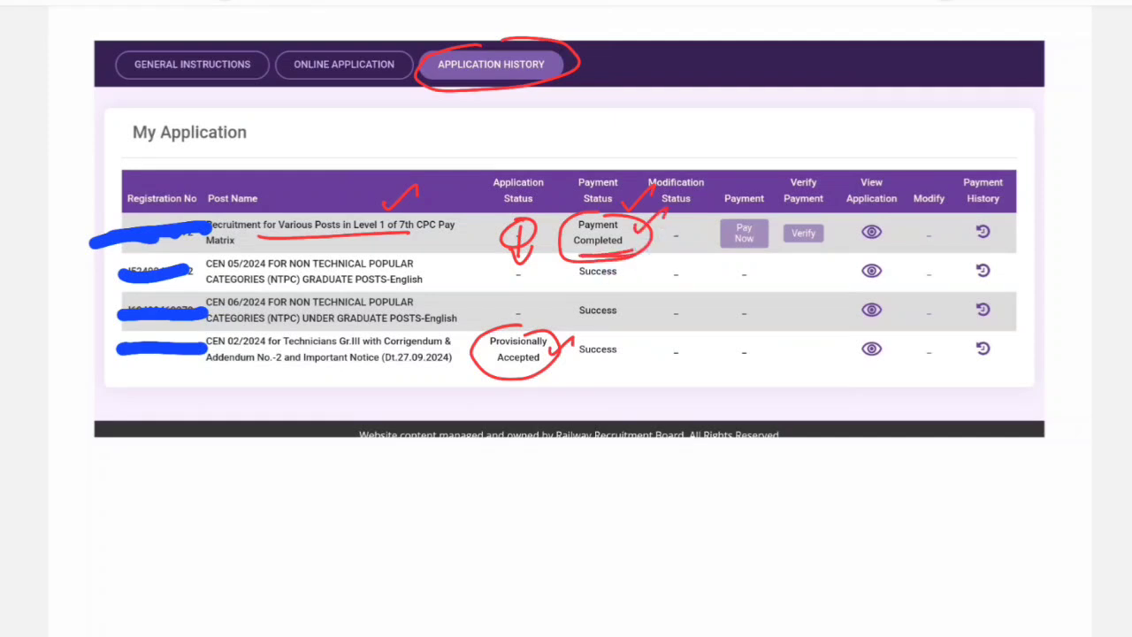
Handwrite the contact phone number on the blank area below the application history, then circle, tick and underline it.
scroll(566, 319, up, 6)
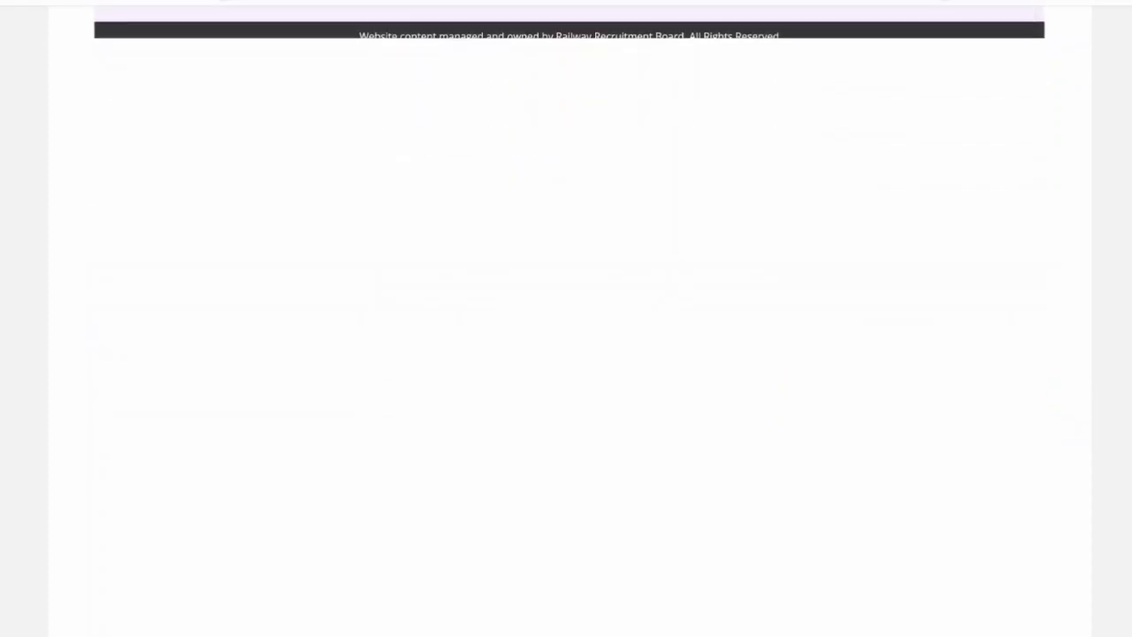
scroll(566, 318, down, 10)
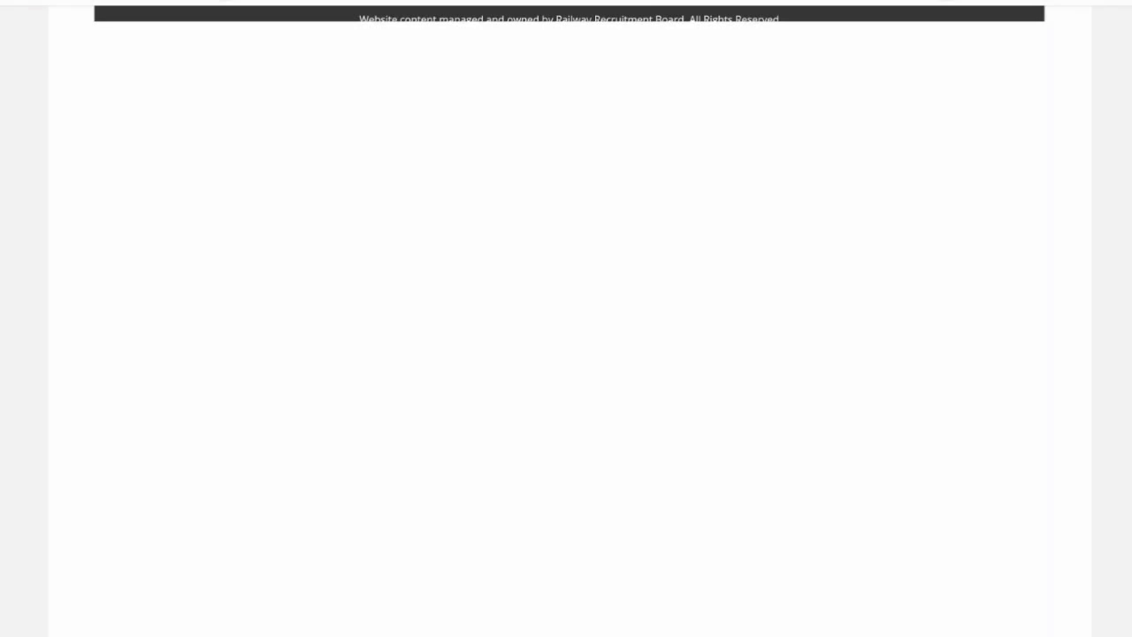
mouse_move(563, 146)
mouse_down()
mouse_move(583, 166)
mouse_move(597, 149)
mouse_up()
drag(609, 146, 606, 162)
drag(622, 146, 719, 143)
mouse_move(681, 110)
mouse_down()
mouse_move(646, 183)
mouse_move(755, 84)
mouse_up()
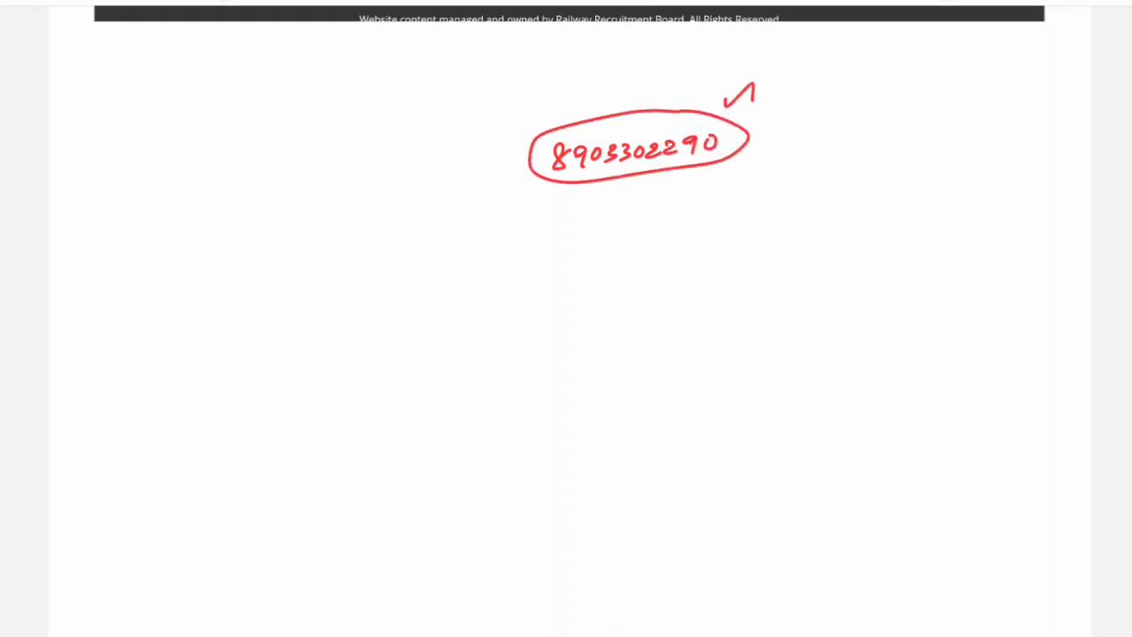
drag(569, 205, 686, 192)
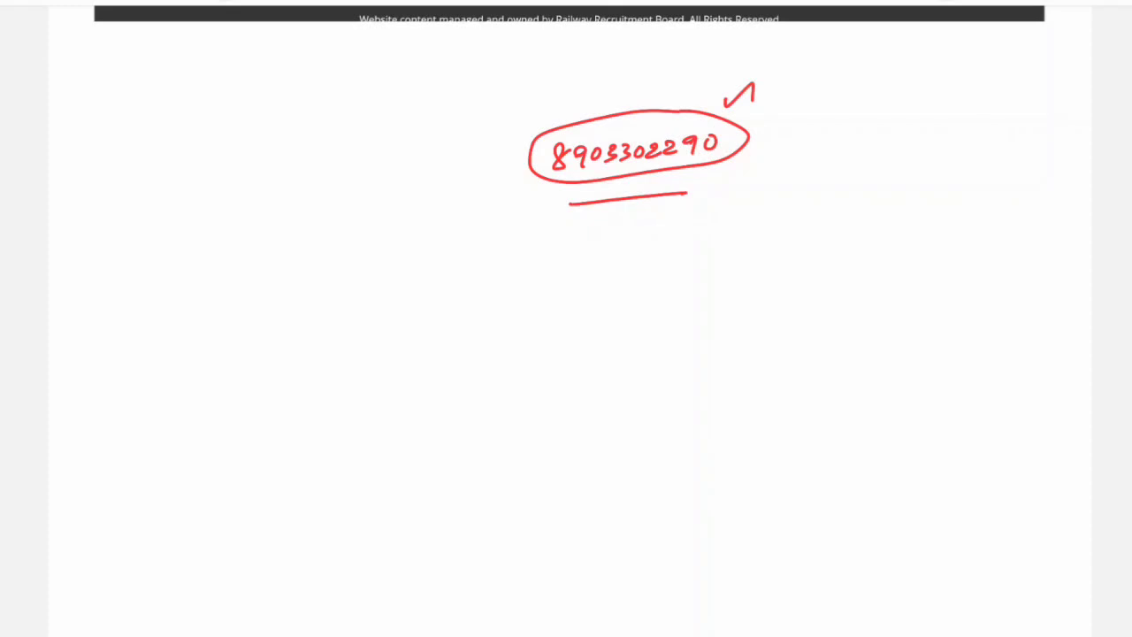